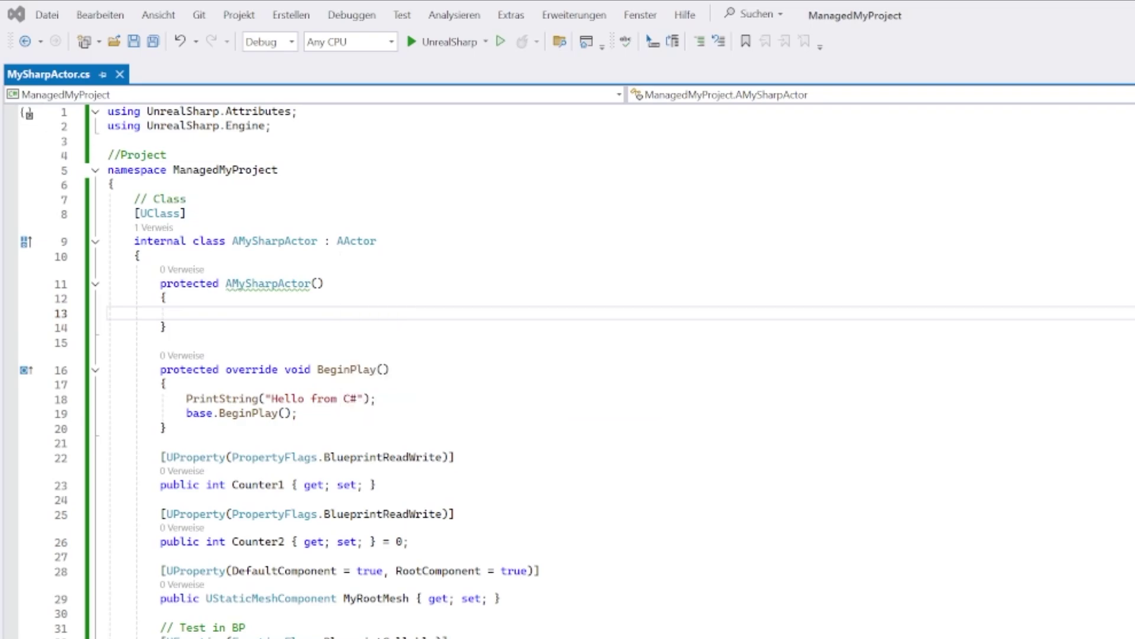
Step: Inspect the AMySharpActor class, its BeginPlay PrintString line and the MyFunction 'Test in BP' comment
{"action": "double_click", "coordinate": [311, 241]}
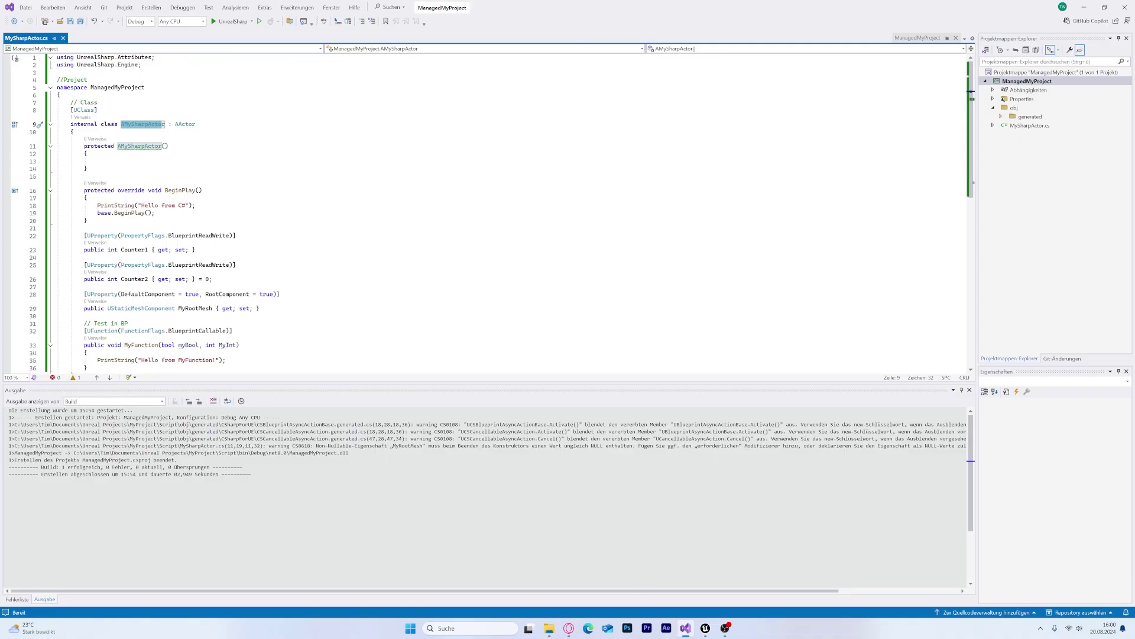
{"action": "scroll", "coordinate": [221, 300], "scroll_direction": "down", "scroll_amount": 2}
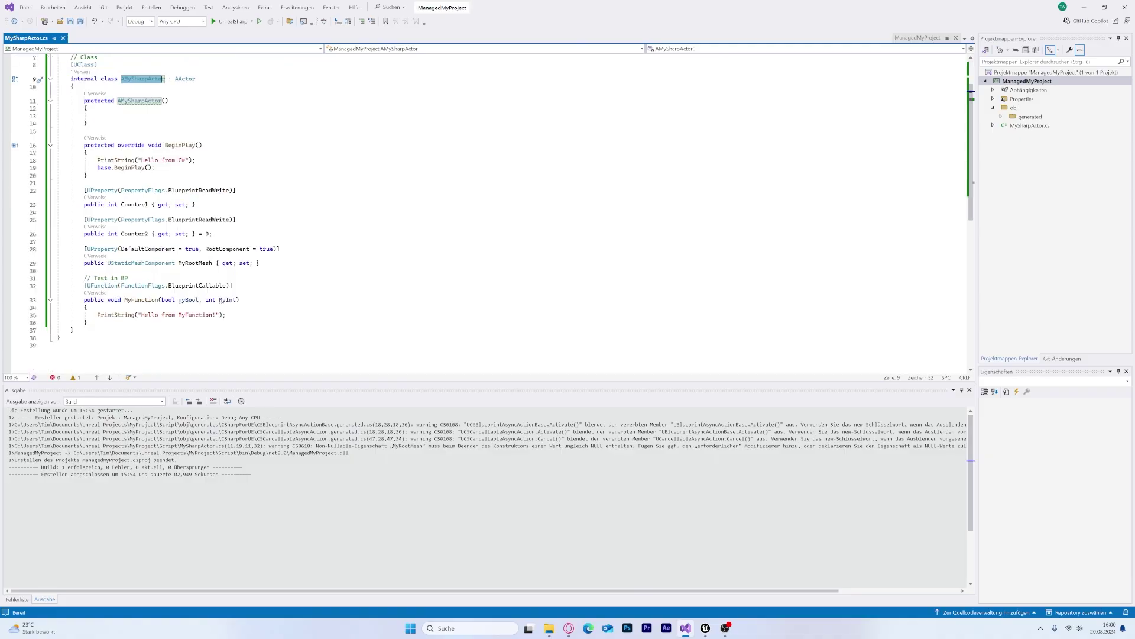
{"action": "scroll", "coordinate": [221, 300], "scroll_direction": "up", "scroll_amount": 1}
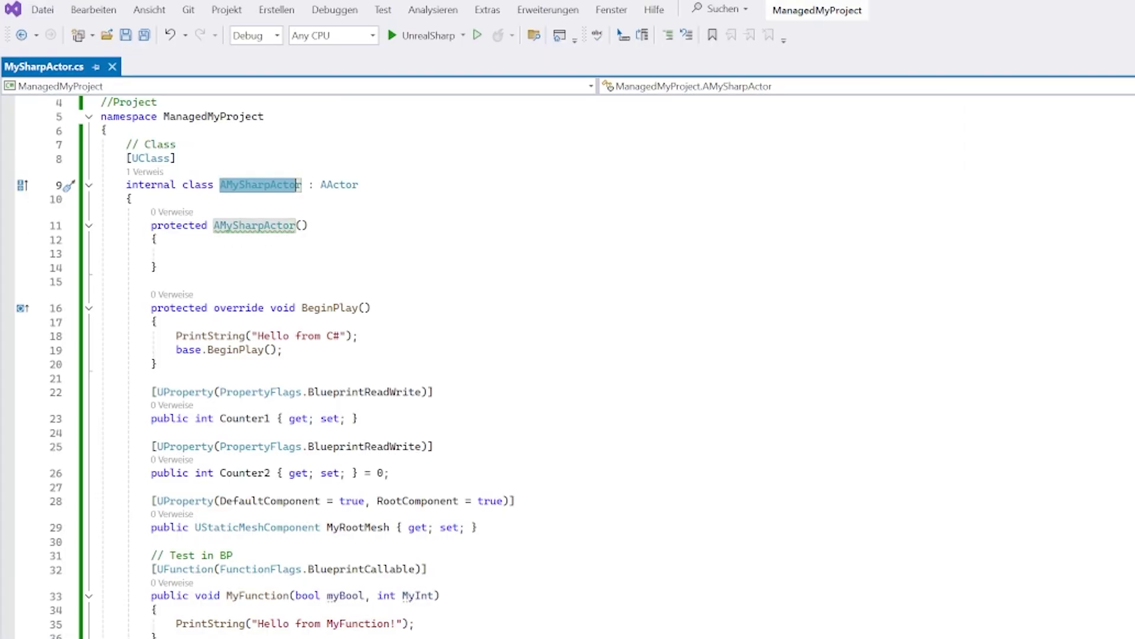
{"action": "mouse_move", "coordinate": [302, 308]}
{"action": "left_mouse_down"}
{"action": "mouse_move", "coordinate": [371, 308]}
{"action": "mouse_move", "coordinate": [175, 336]}
{"action": "left_mouse_up"}
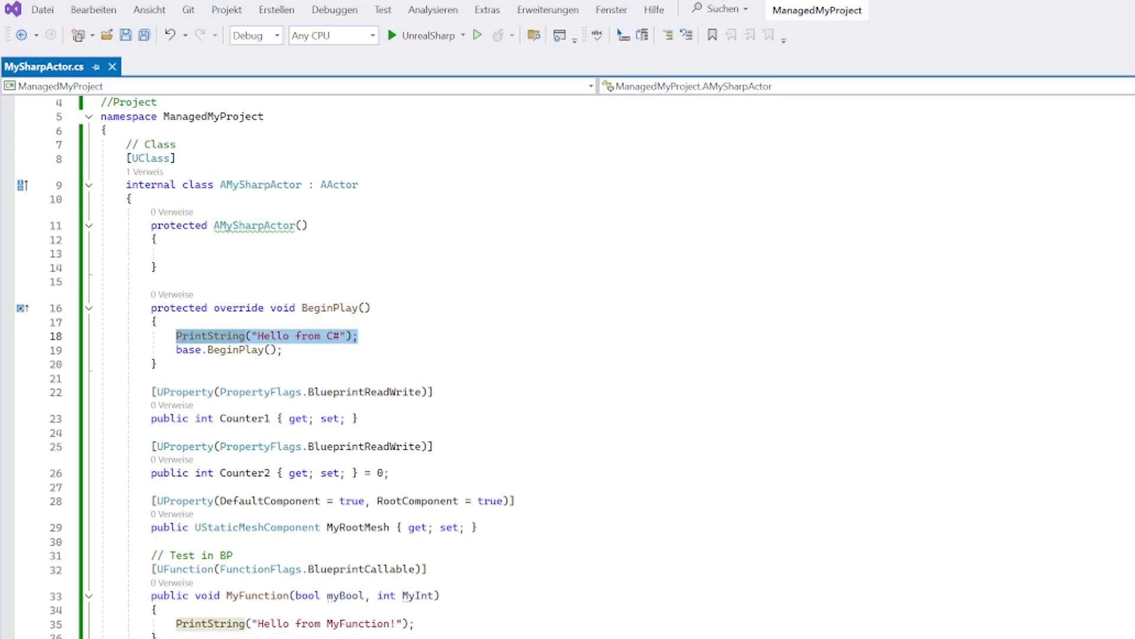
{"action": "left_click", "coordinate": [298, 350]}
{"action": "scroll", "coordinate": [298, 350], "scroll_direction": "down", "scroll_amount": 3}
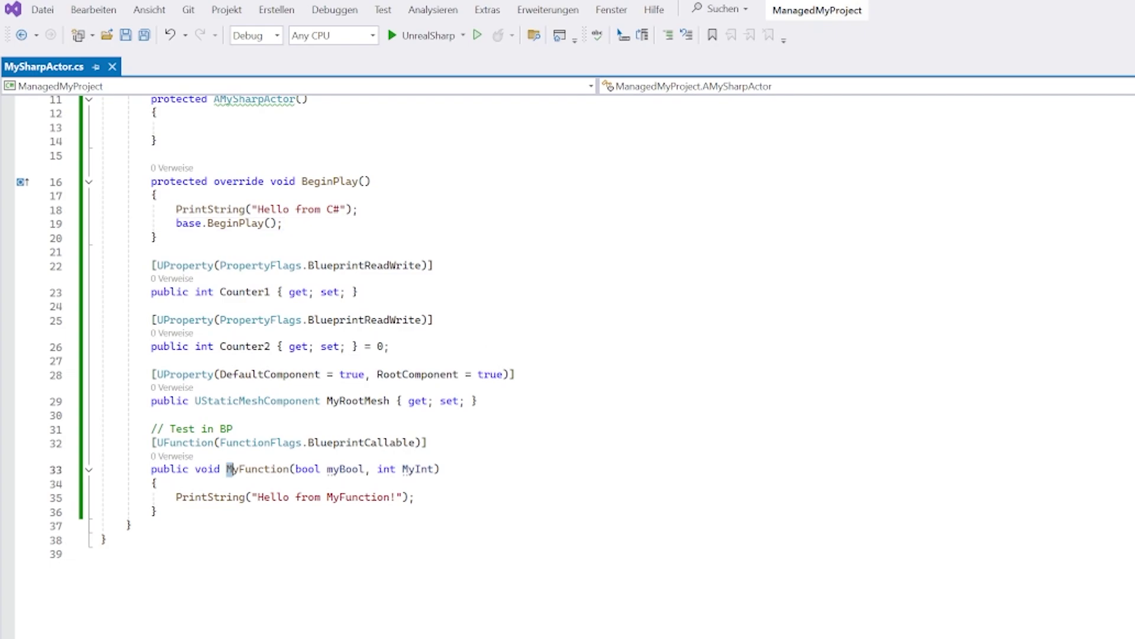
{"action": "double_click", "coordinate": [229, 469]}
{"action": "left_click_drag", "start_coordinate": [164, 428], "coordinate": [234, 428]}
{"action": "left_click", "coordinate": [234, 428]}
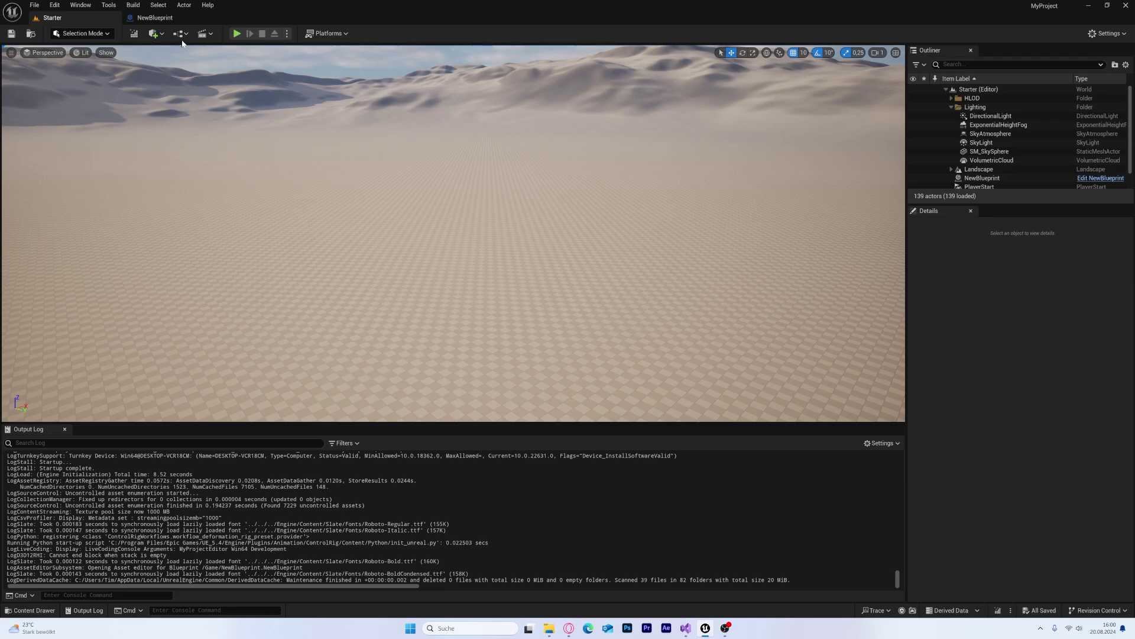
Step: Create a new Blueprint class in Content with MySharpActor as its parent class
{"action": "left_click", "coordinate": [166, 17]}
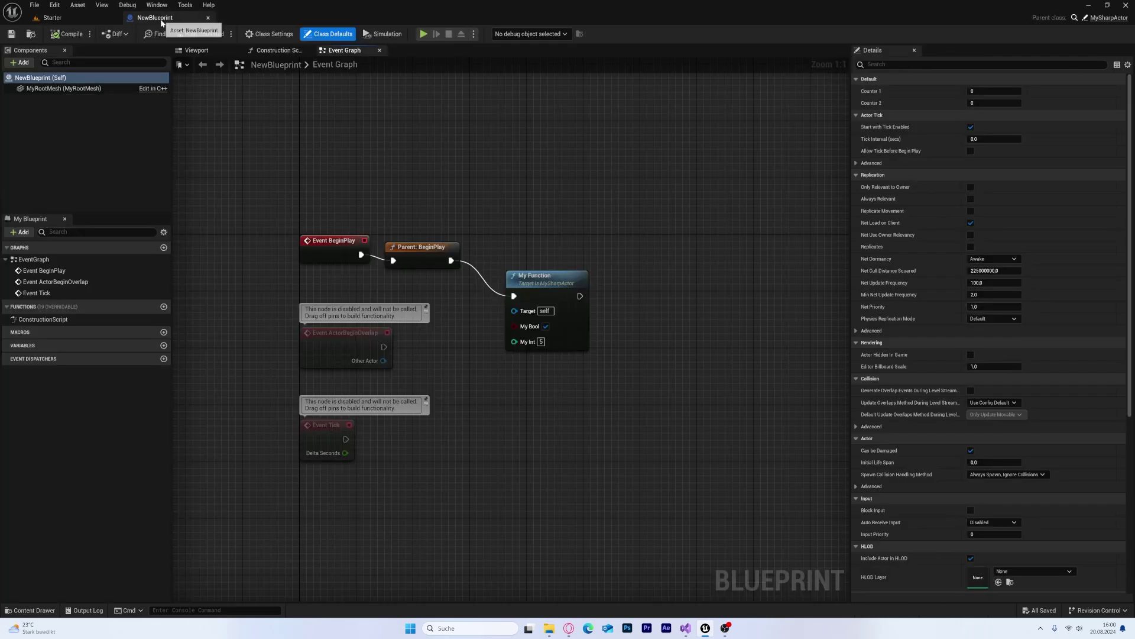
{"action": "left_click", "coordinate": [29, 610]}
{"action": "right_click", "coordinate": [498, 512]}
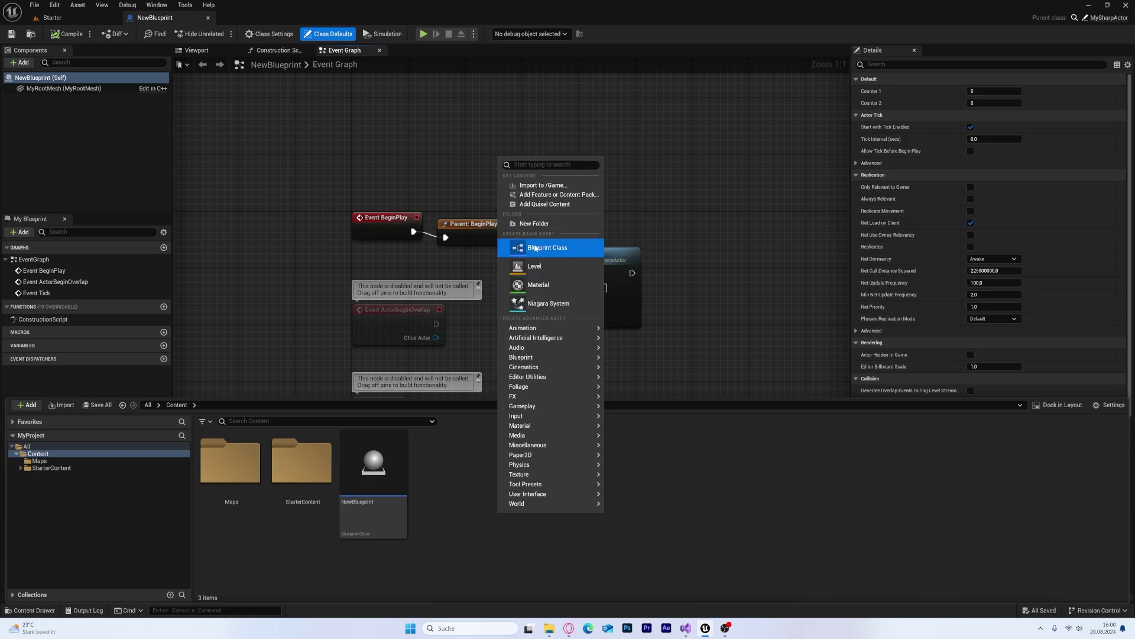
{"action": "left_click", "coordinate": [570, 248]}
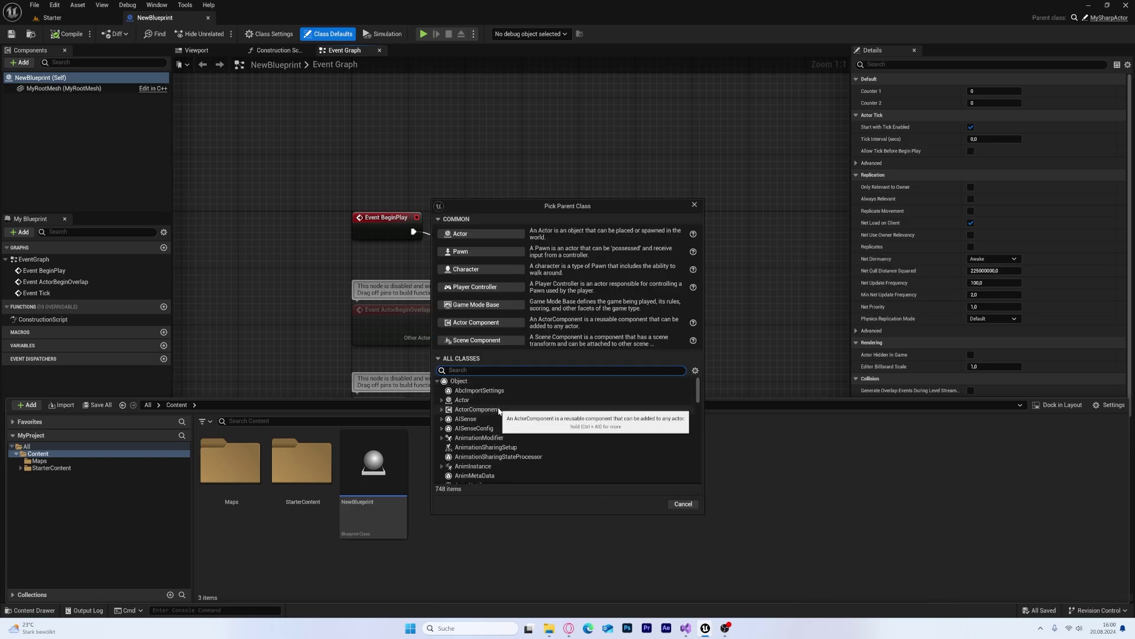
{"action": "type", "text": "My"}
{"action": "left_click", "coordinate": [505, 400]}
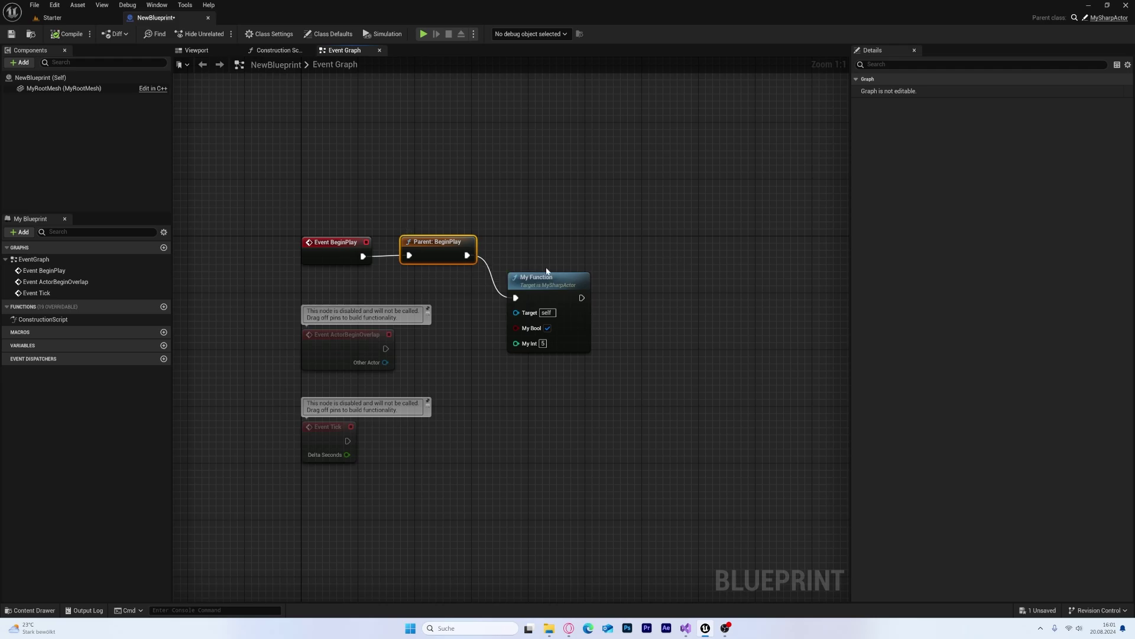
Step: Delete the My Function node from NewBlueprint's event graph and save the blueprint
{"action": "left_click_drag", "start_coordinate": [547, 277], "coordinate": [570, 304]}
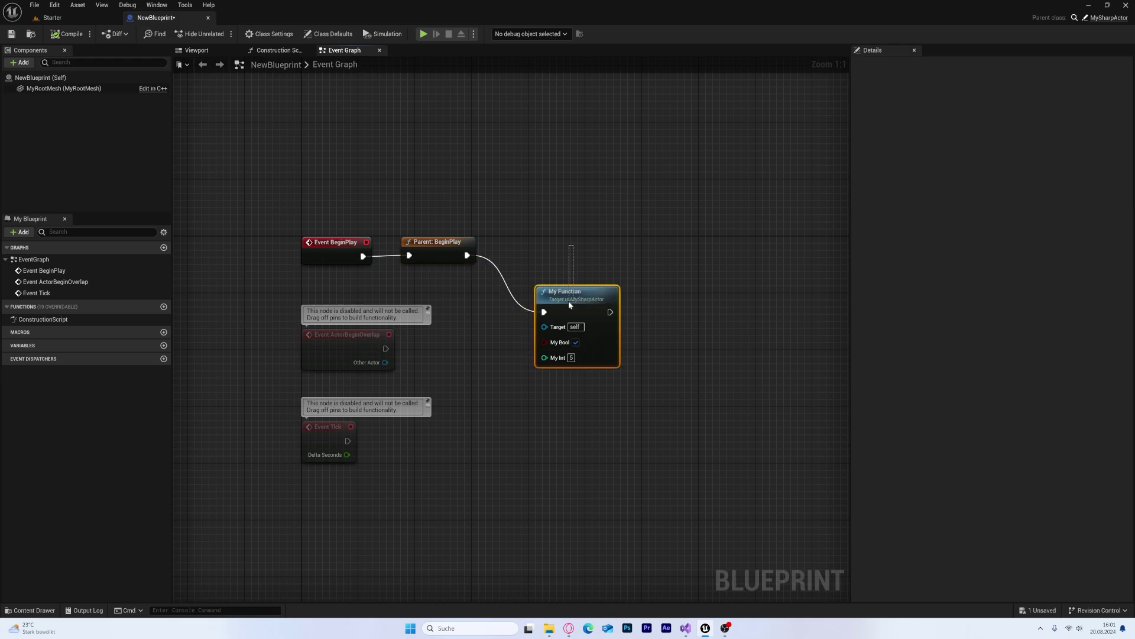
{"action": "key", "text": "Delete"}
{"action": "left_click", "coordinate": [11, 34]}
Step: Select NewBlueprint in the Starter level and run a short play session
{"action": "left_click", "coordinate": [52, 18]}
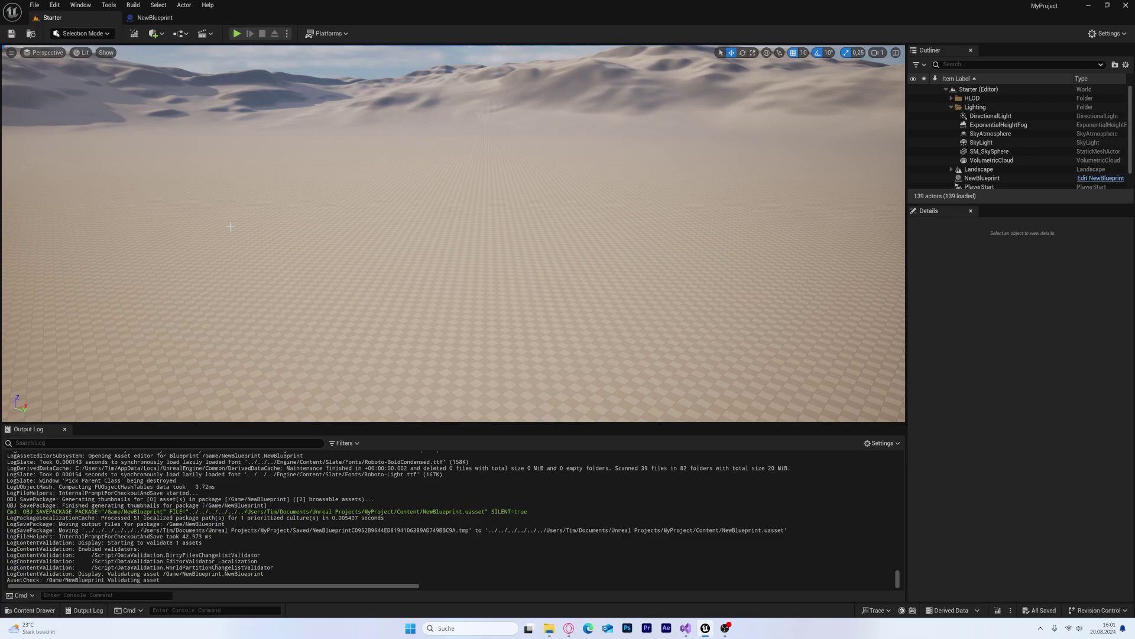
{"action": "scroll", "coordinate": [1017, 119], "scroll_direction": "down", "scroll_amount": 2}
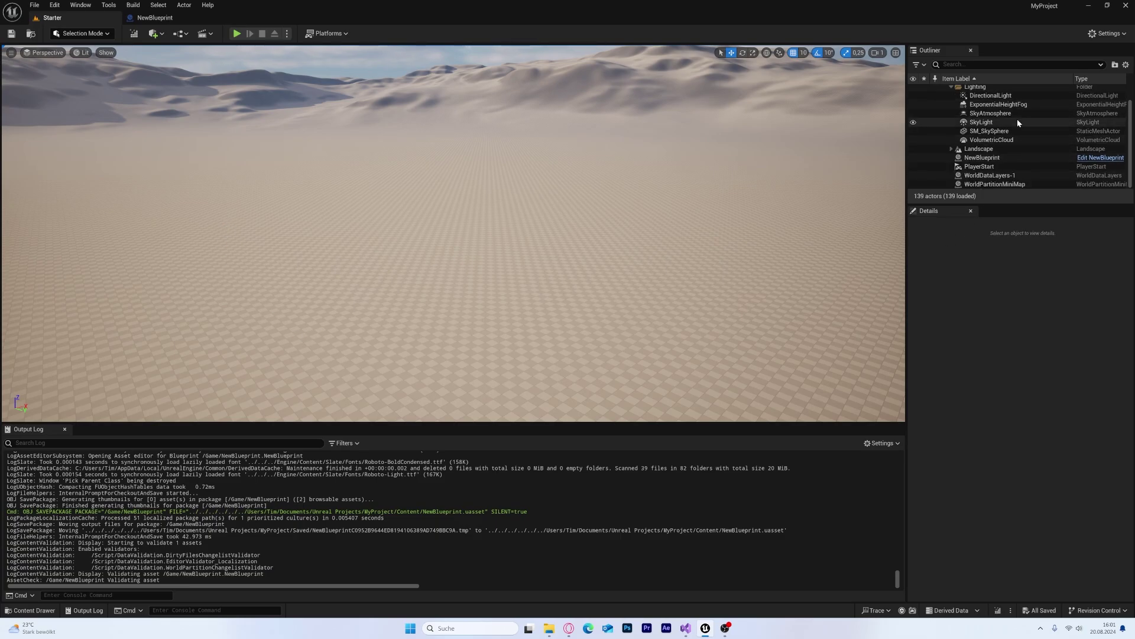
{"action": "left_click", "coordinate": [982, 158]}
{"action": "left_click", "coordinate": [237, 33]}
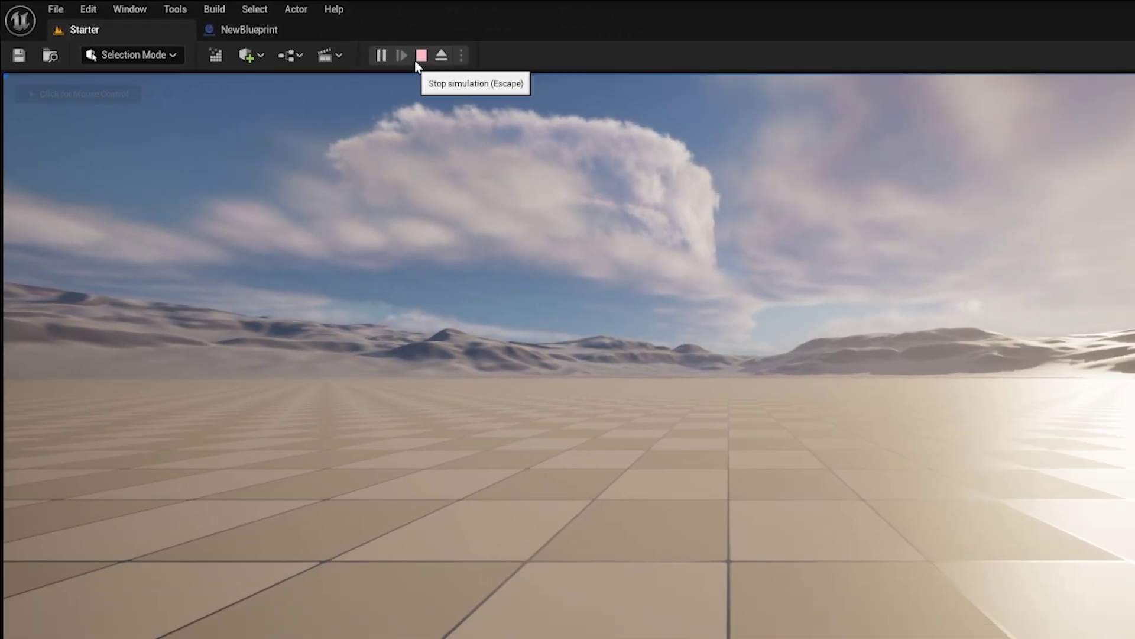
{"action": "left_click", "coordinate": [1022, 156]}
Step: Pull a new connection from Parent: BeginPlay's output in NewBlueprint, then cancel it
{"action": "left_click", "coordinate": [171, 19]}
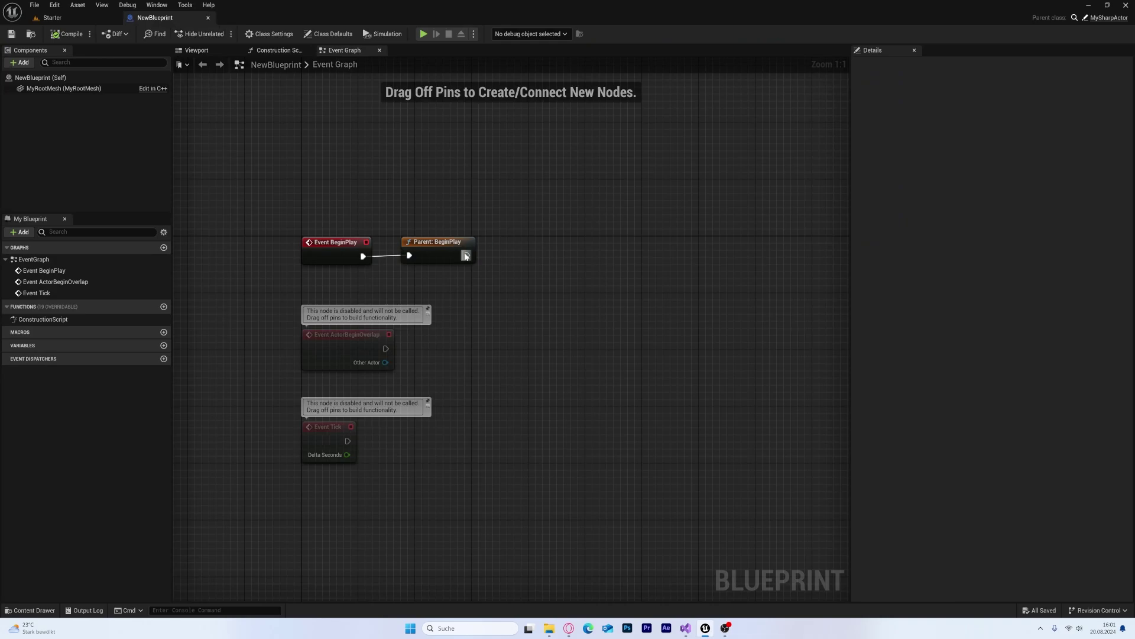
{"action": "left_click_drag", "start_coordinate": [467, 255], "coordinate": [520, 281]}
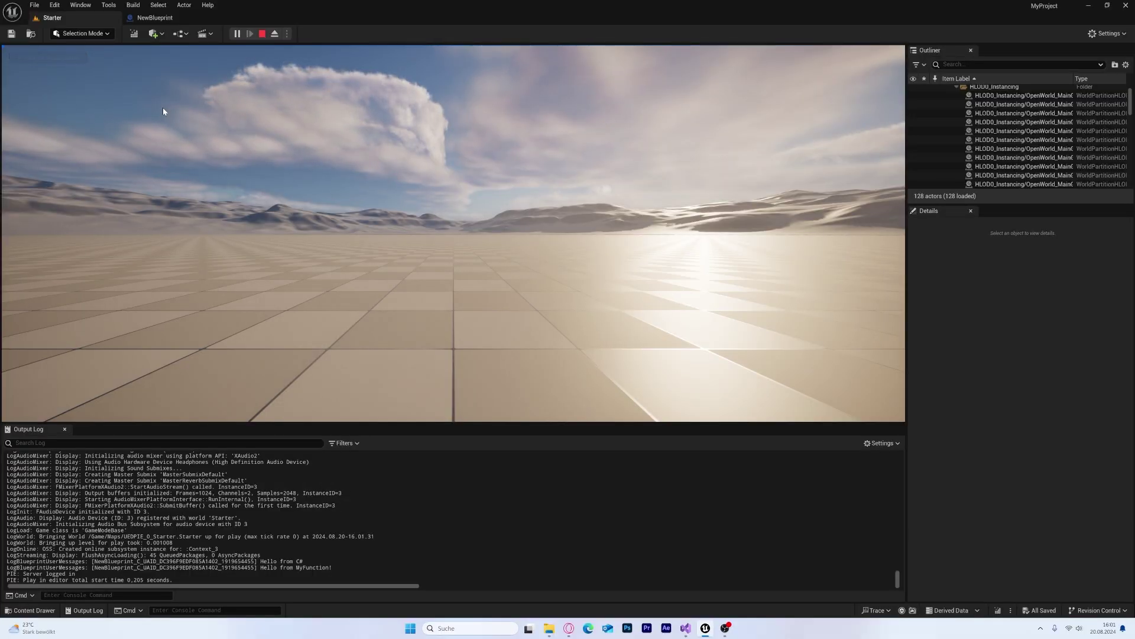
{"action": "key", "text": "Escape"}
{"action": "left_click", "coordinate": [54, 5]}
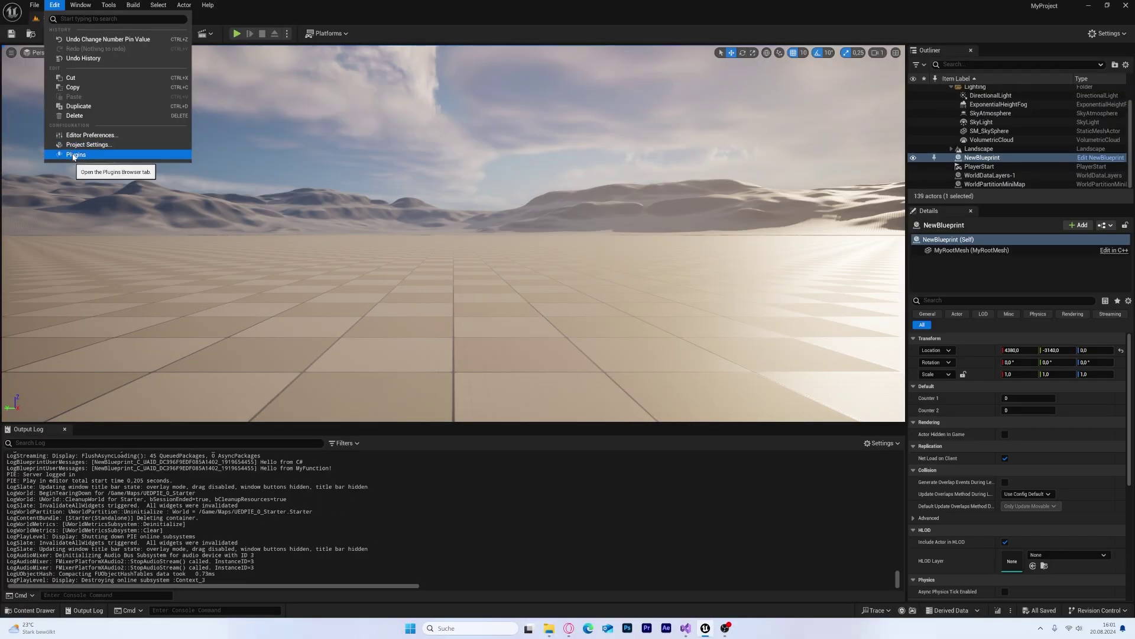
Step: Filter the Plugins window to Scripting, locate UnrealSharp and open its GitHub page
{"action": "left_click", "coordinate": [74, 155]}
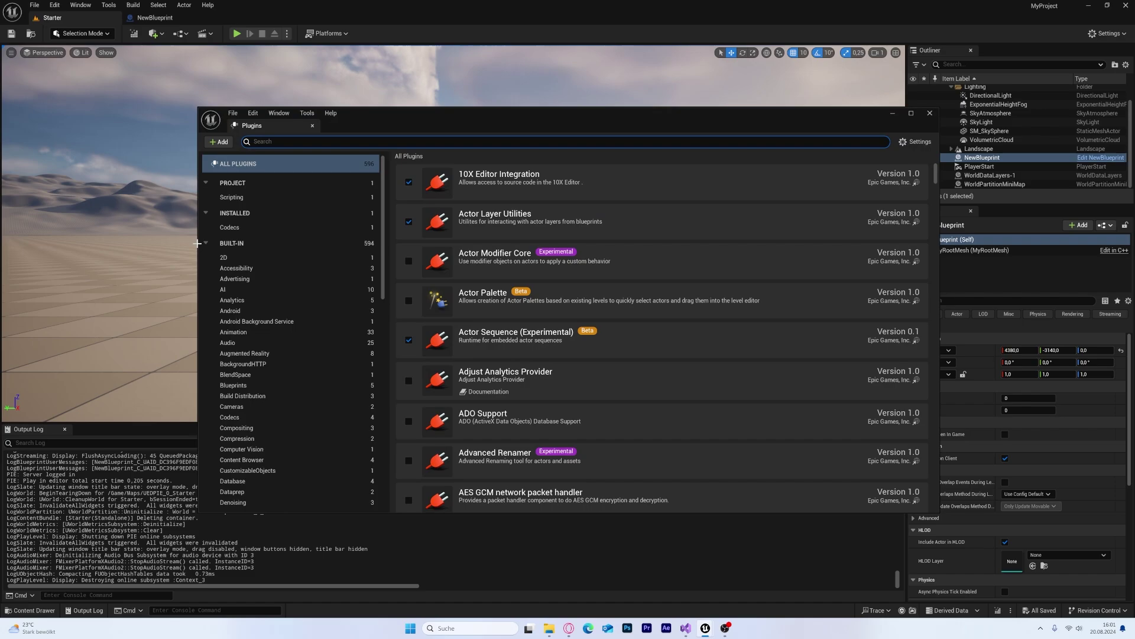
{"action": "left_click", "coordinate": [260, 197]}
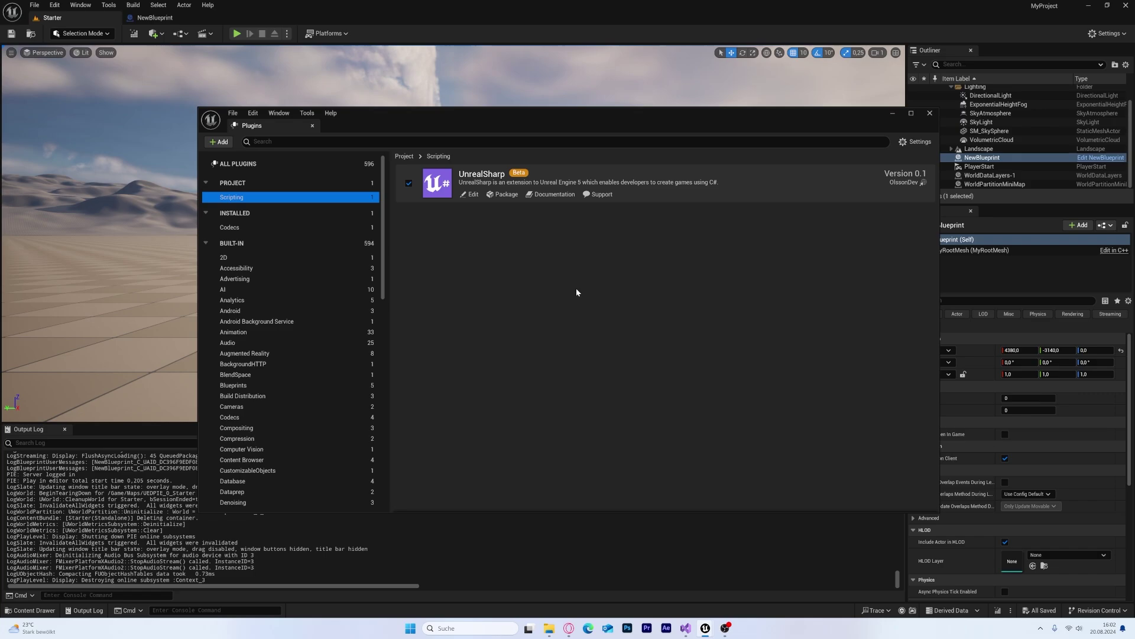
{"action": "left_click", "coordinate": [578, 292]}
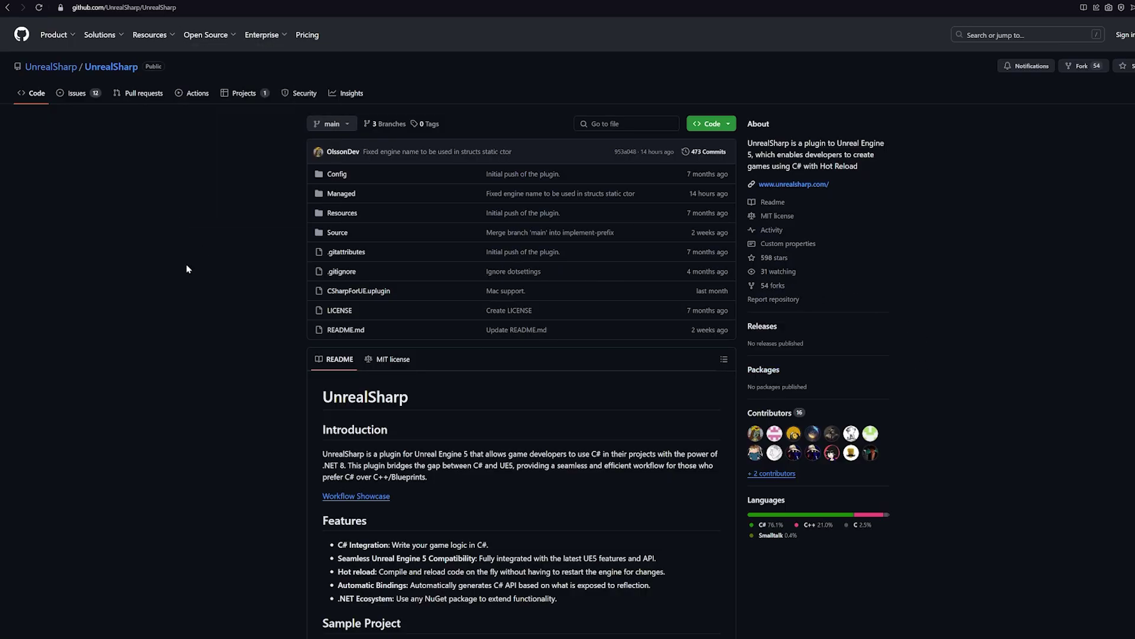
Step: Download the UnrealSharp repository as a ZIP from the Code menu
{"action": "left_click_drag", "start_coordinate": [426, 408], "coordinate": [255, 417]}
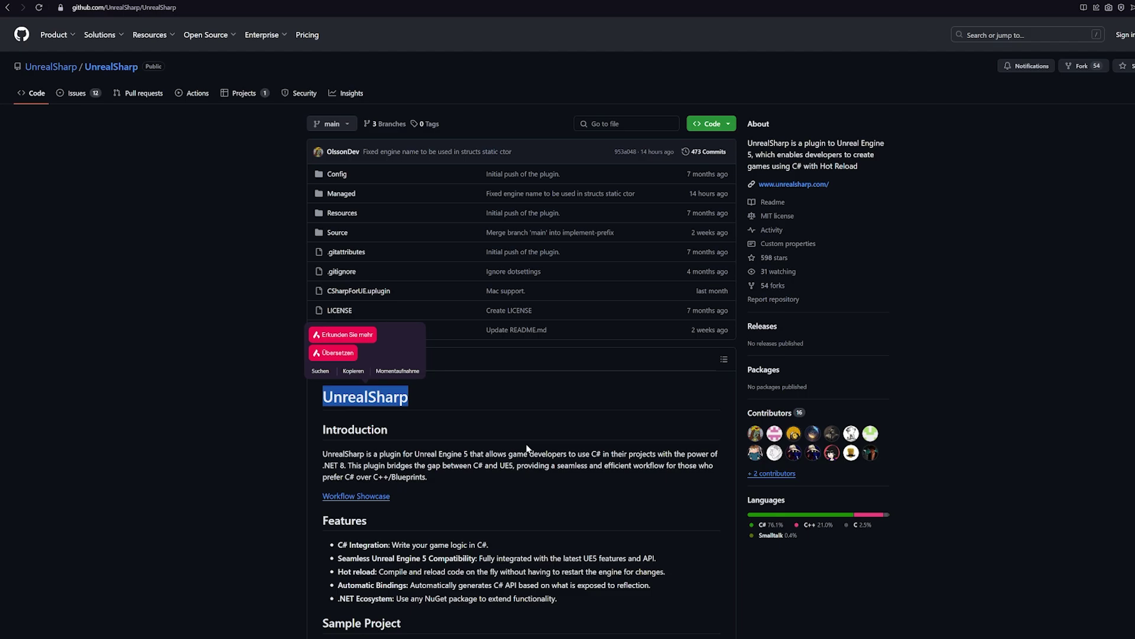
{"action": "left_click", "coordinate": [509, 423]}
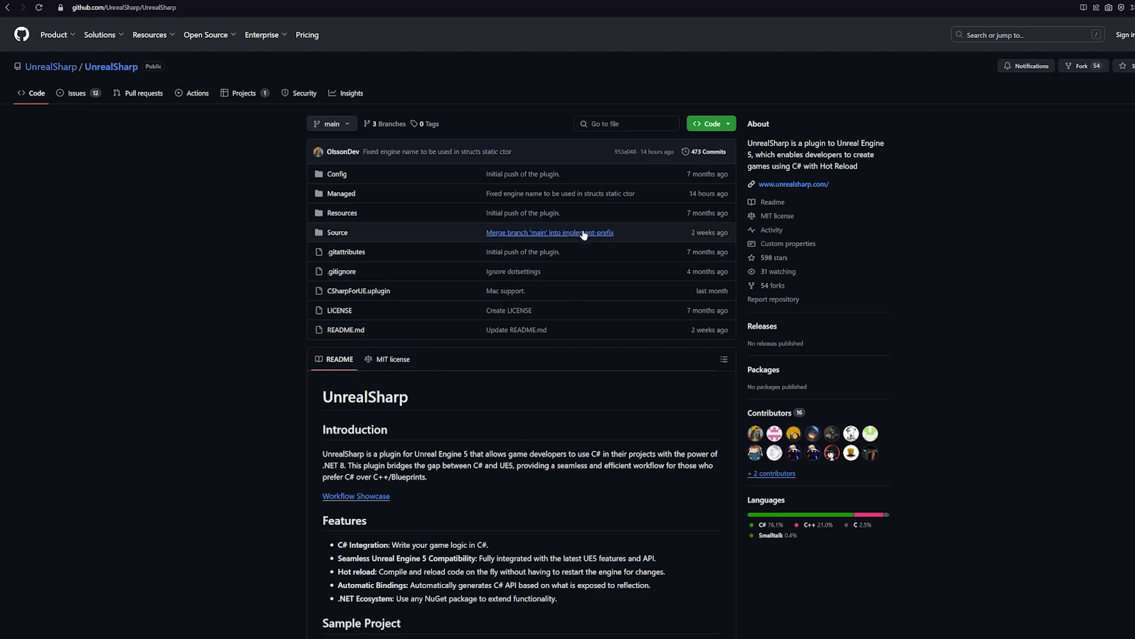
{"action": "left_click", "coordinate": [724, 128]}
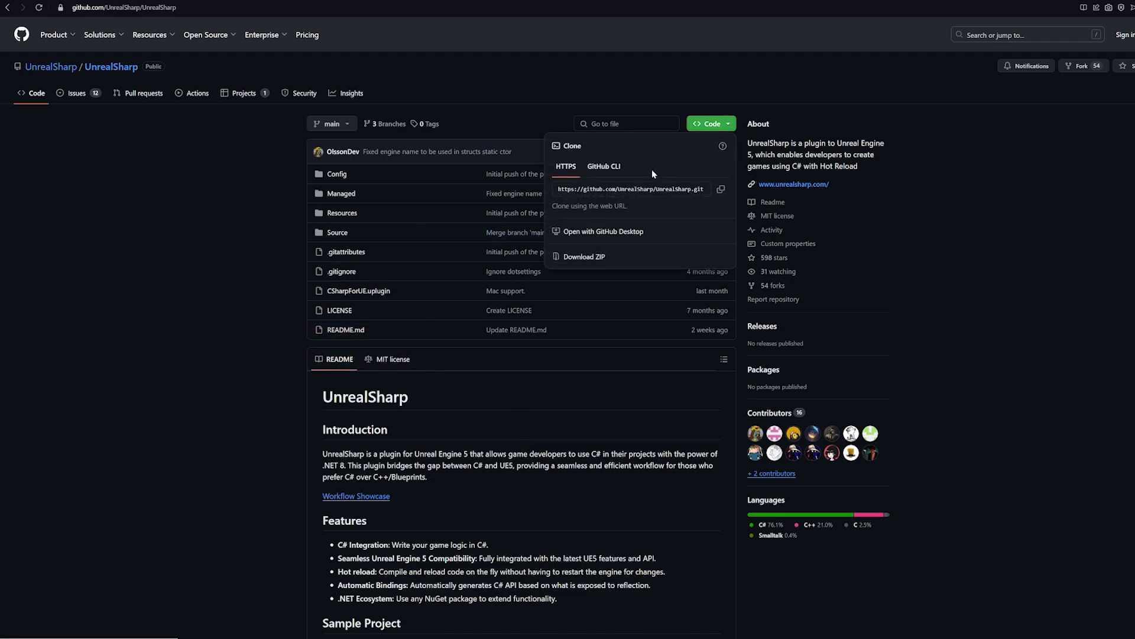
{"action": "left_click", "coordinate": [572, 258]}
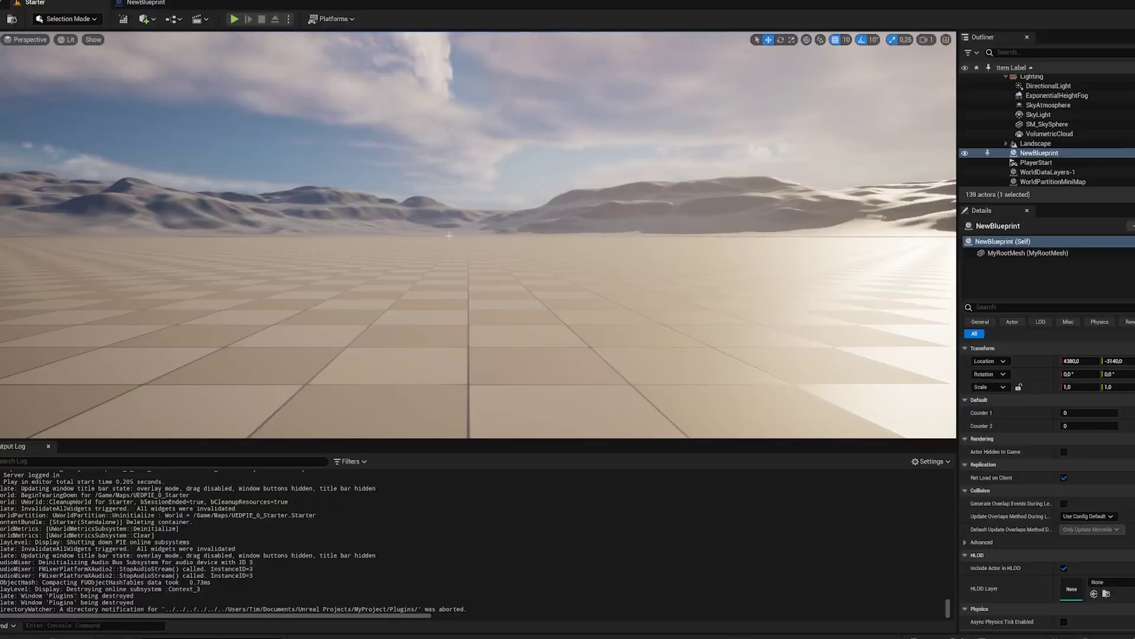
Step: Start a new Blank C++ game project and name it CSharpTut
{"action": "left_click", "coordinate": [11, 7]}
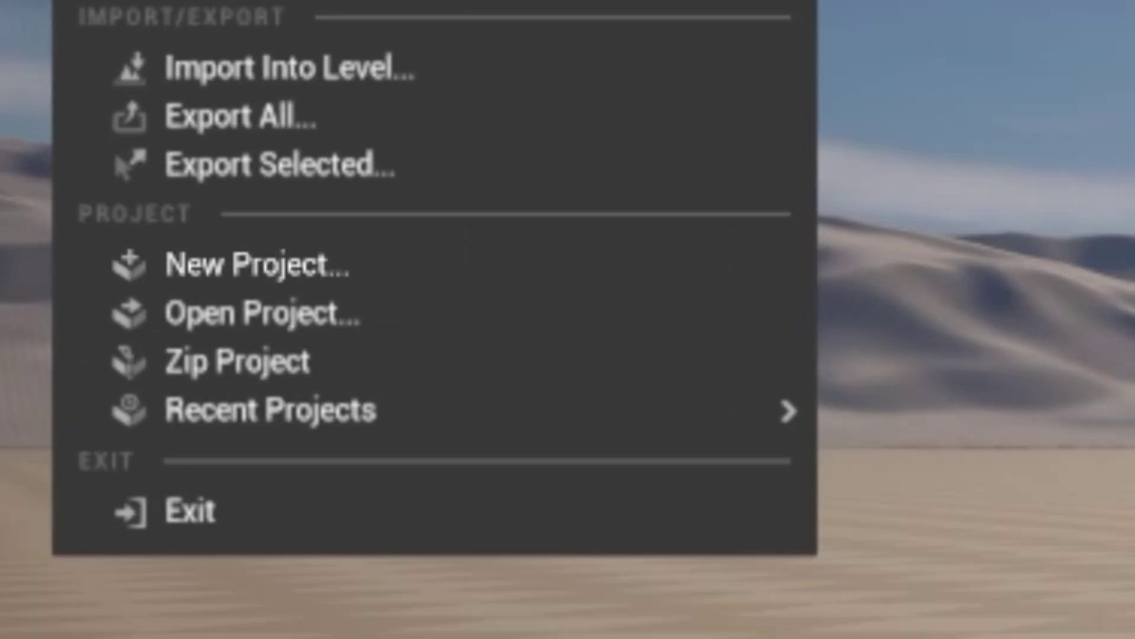
{"action": "left_click", "coordinate": [258, 264]}
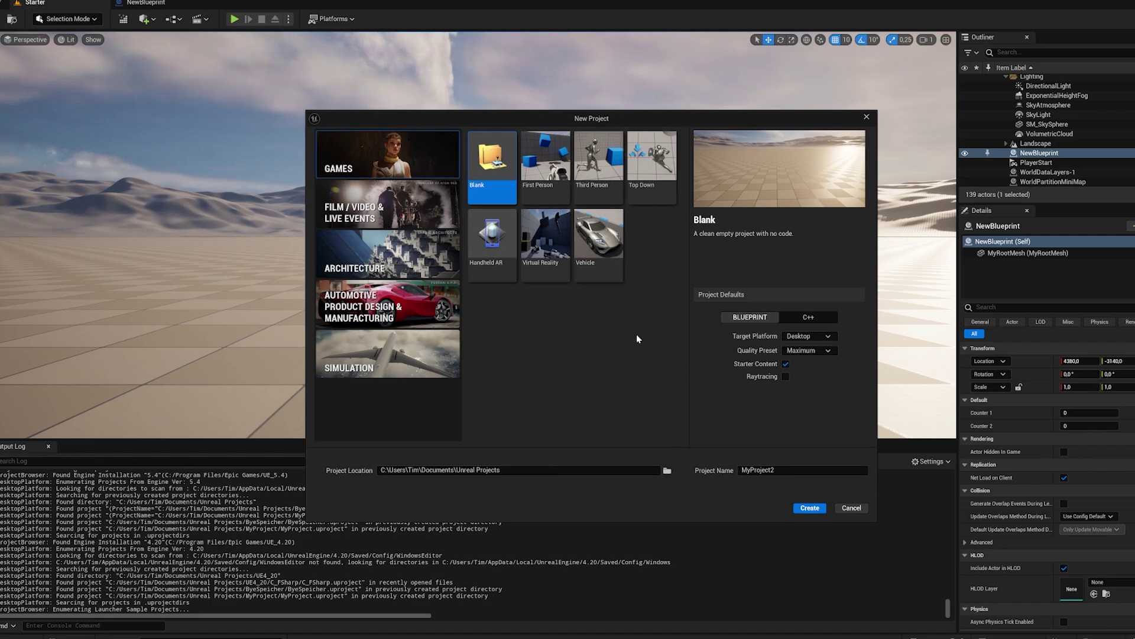
{"action": "left_click", "coordinate": [801, 323]}
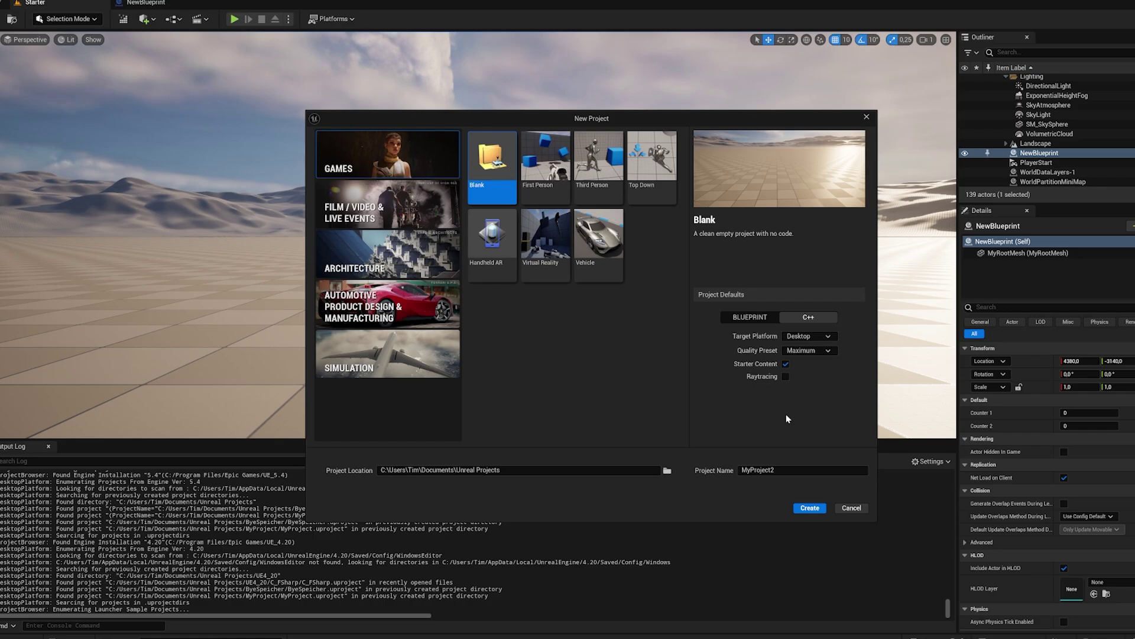
{"action": "left_click", "coordinate": [786, 470]}
{"action": "type", "text": "C#"}
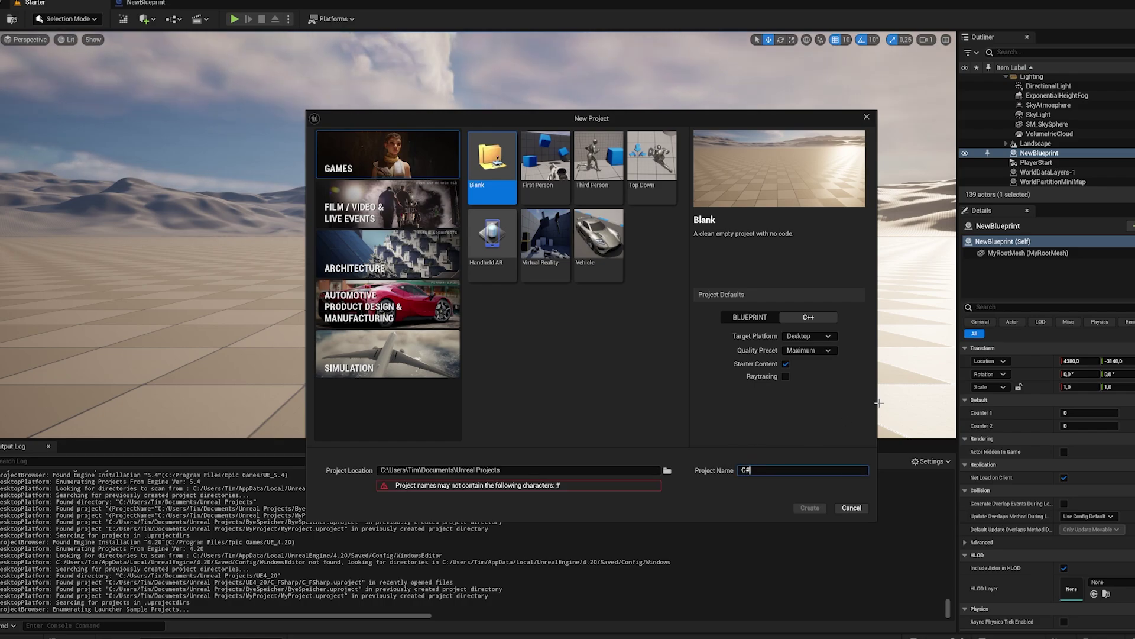
{"action": "key", "text": "BackSpace"}
{"action": "type", "text": "Shar"}
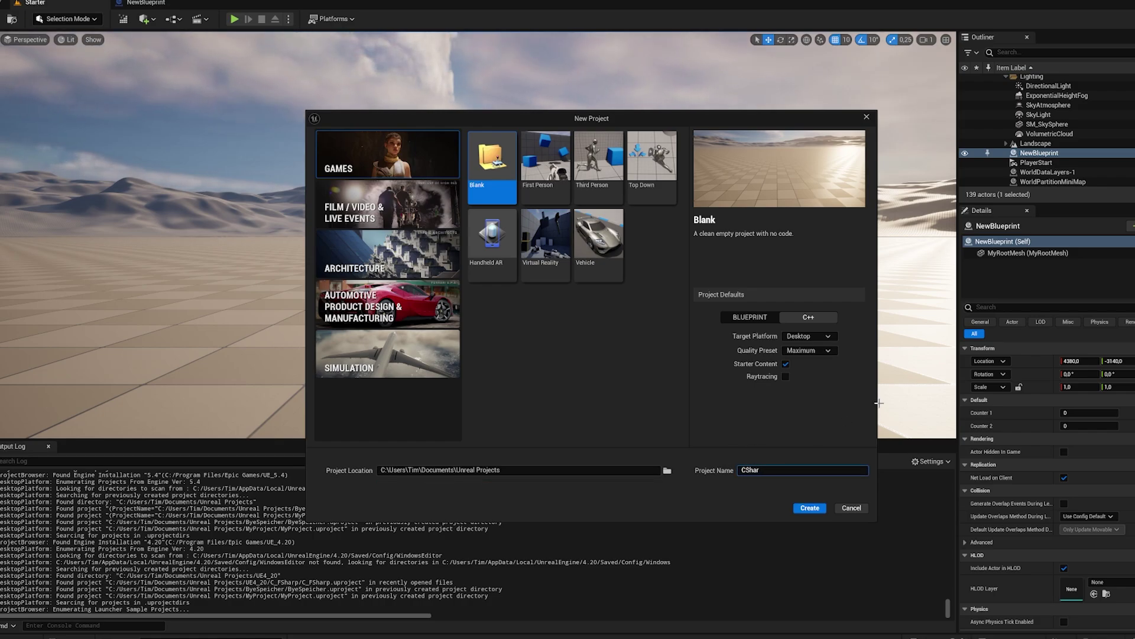
{"action": "type", "text": "pTU"}
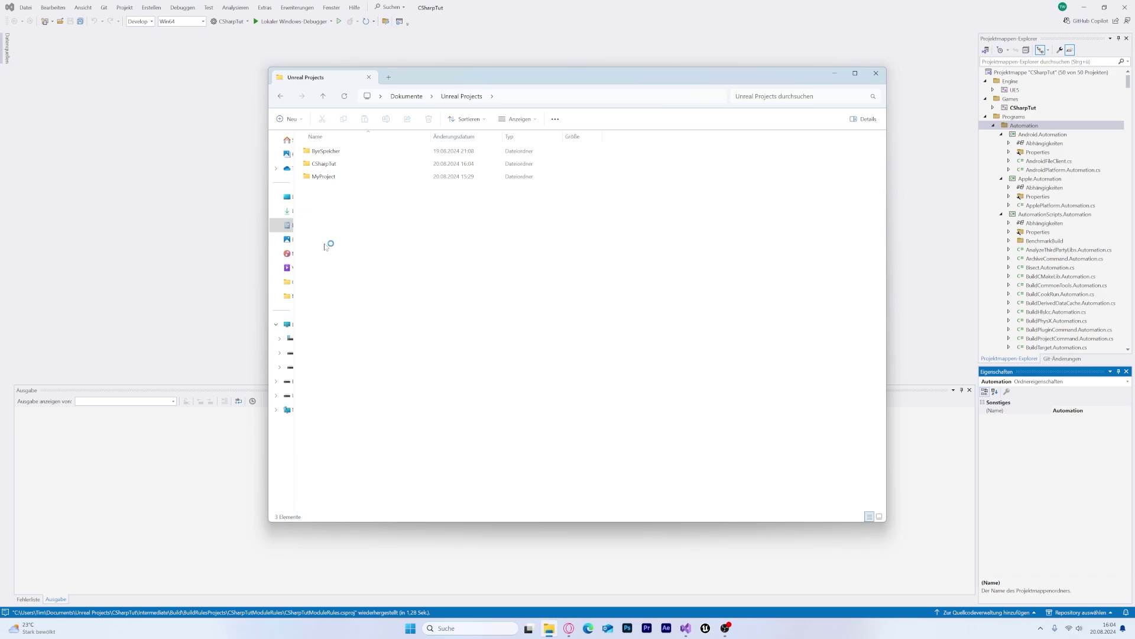
Step: Create a Plugins folder in CSharpTut and paste the copied UnrealSharp folder into it
{"action": "key", "text": "alt+Left"}
{"action": "key", "text": "alt+Right"}
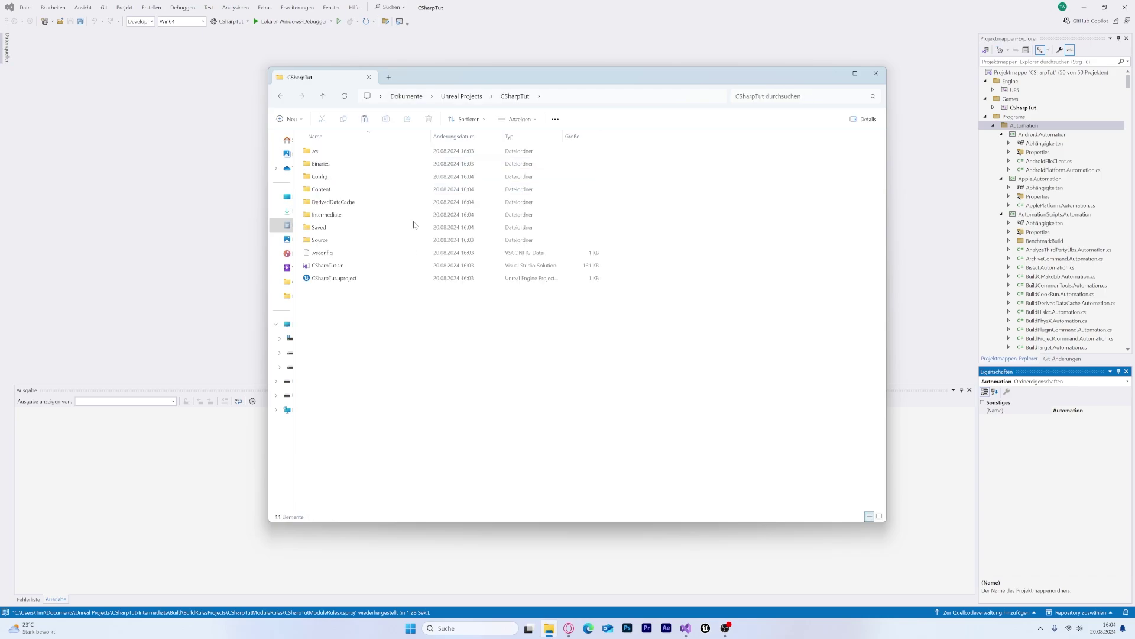
{"action": "right_click", "coordinate": [439, 349]}
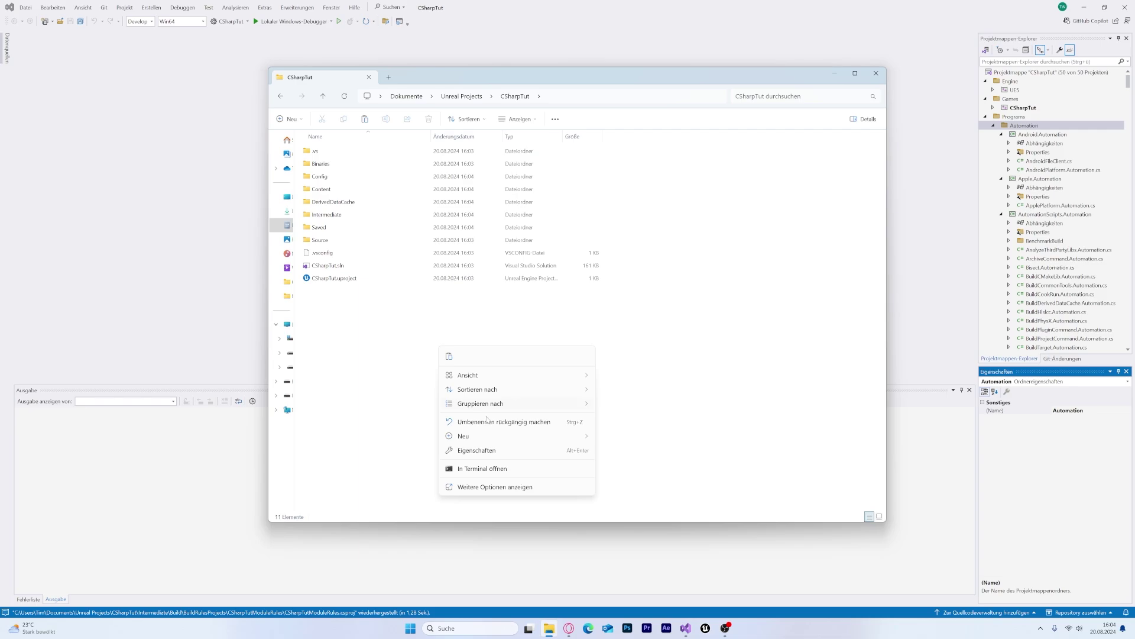
{"action": "mouse_move", "coordinate": [467, 436]}
{"action": "left_click", "coordinate": [627, 439]}
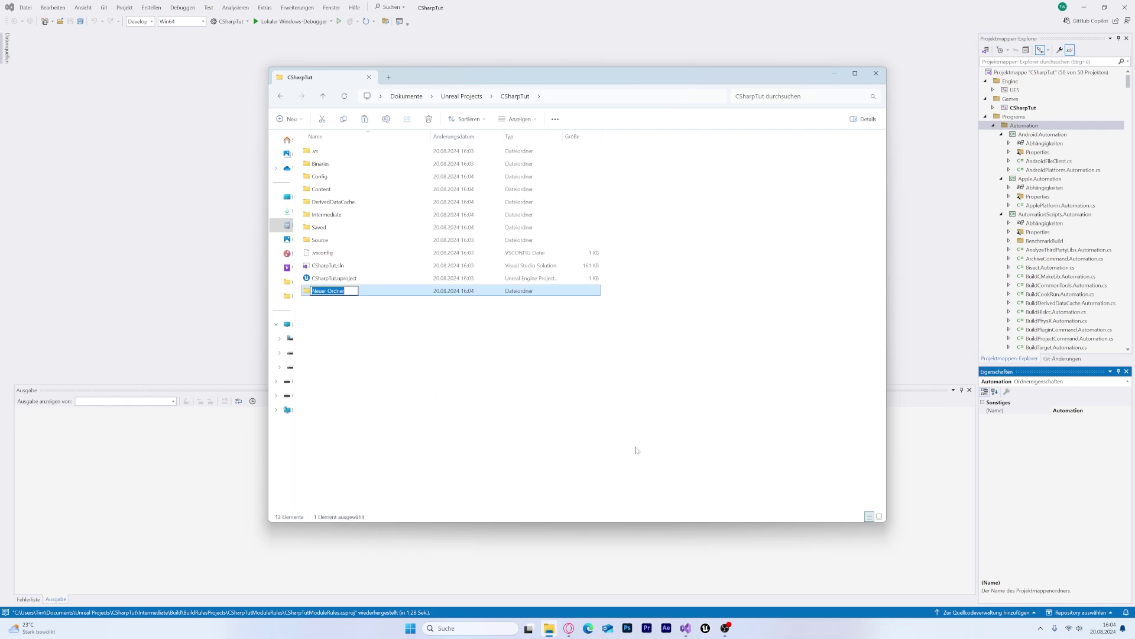
{"action": "type", "text": "Plugins"}
{"action": "key", "text": "Return"}
{"action": "double_click", "coordinate": [714, 507]}
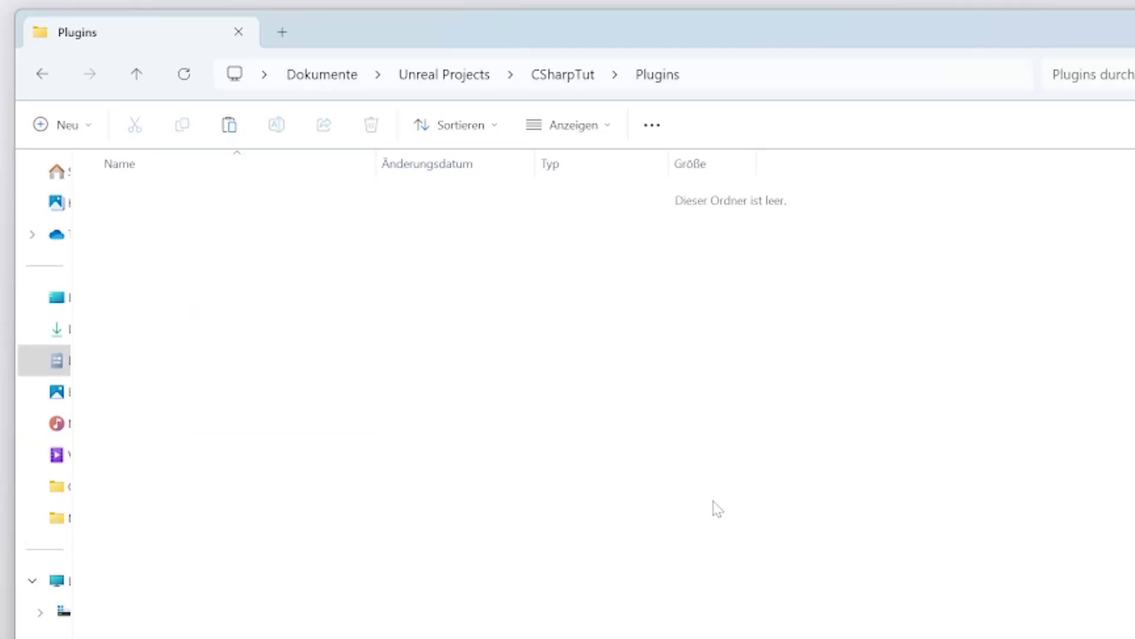
{"action": "right_click", "coordinate": [715, 506]}
{"action": "key", "text": "Escape"}
{"action": "key", "text": "ctrl+v"}
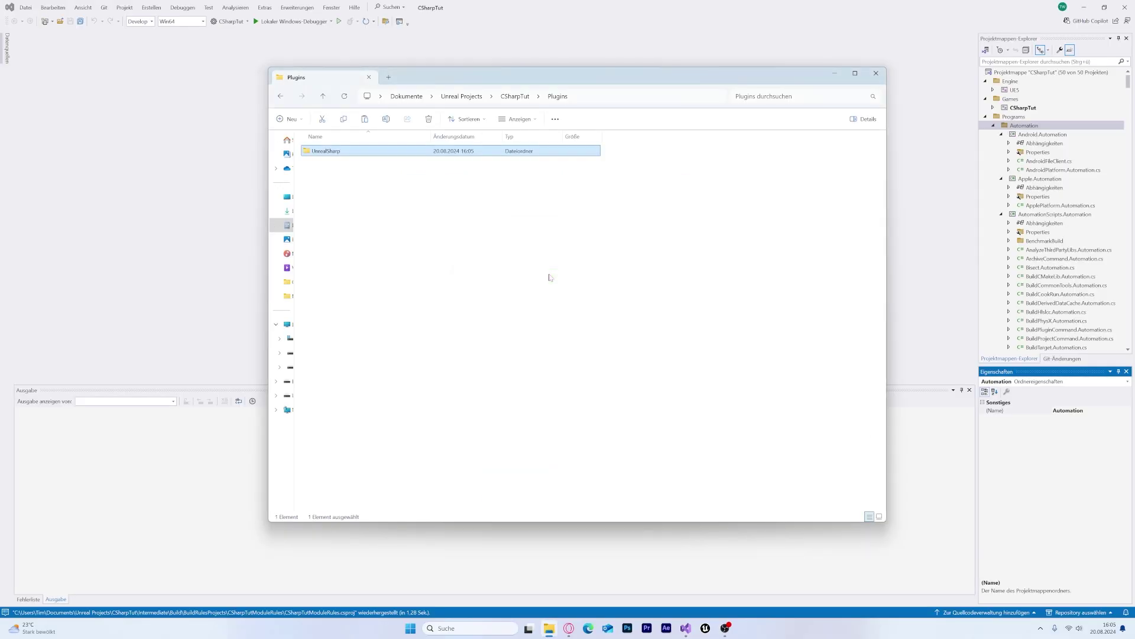
Step: Generate Visual Studio project files for CSharpTut.uproject and open CSharpTut.sln
{"action": "left_click", "coordinate": [515, 96]}
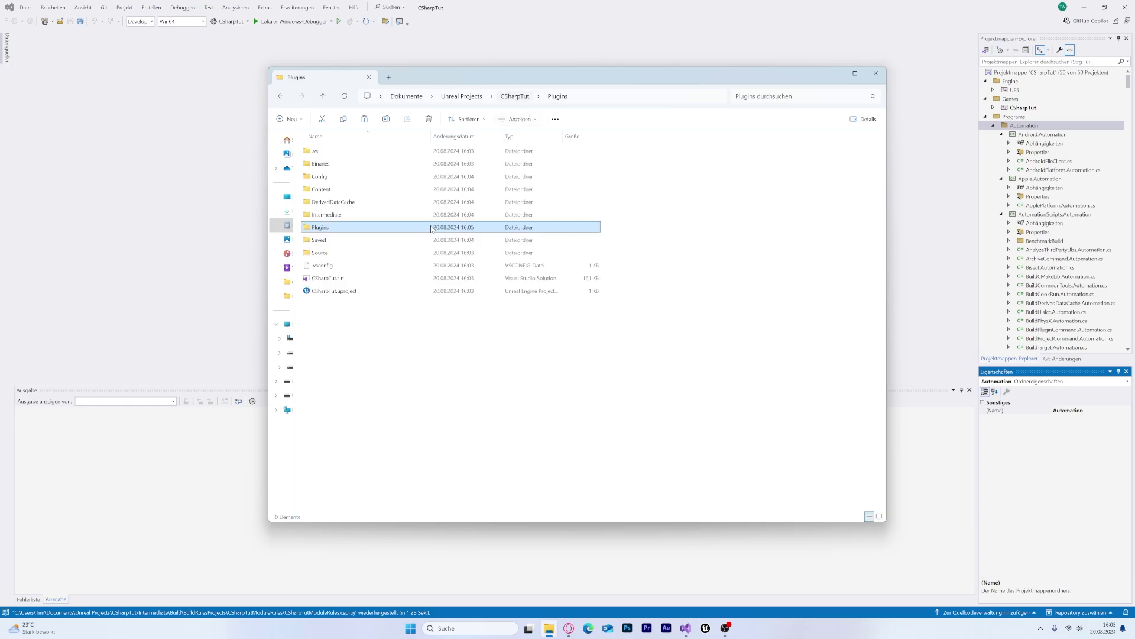
{"action": "right_click", "coordinate": [343, 291]}
{"action": "left_click", "coordinate": [400, 455]}
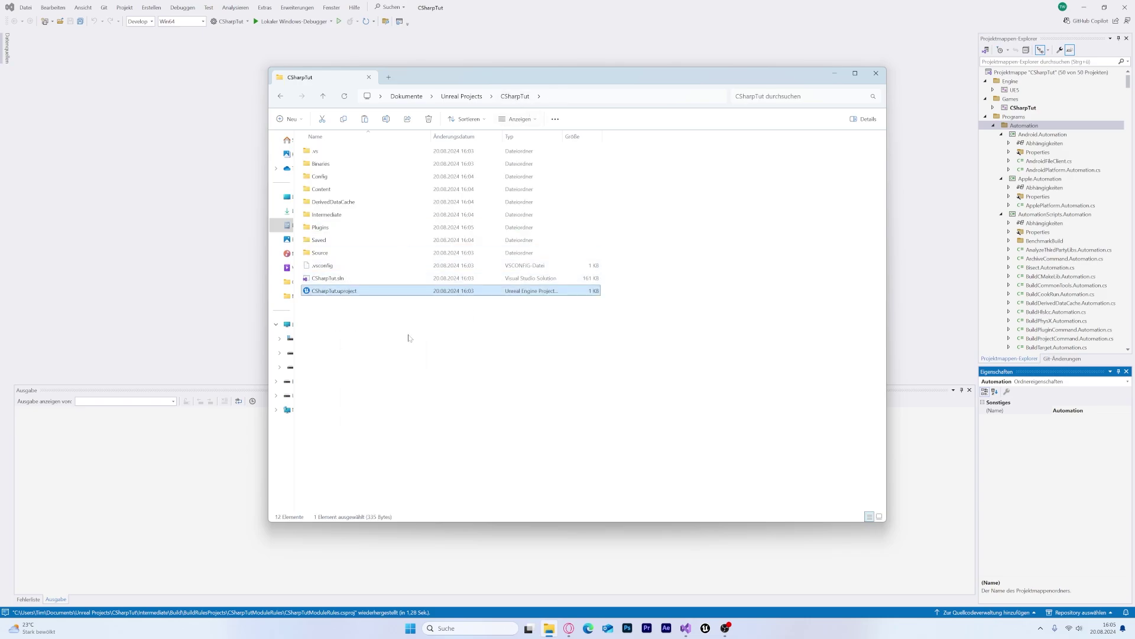
{"action": "left_click", "coordinate": [377, 317]}
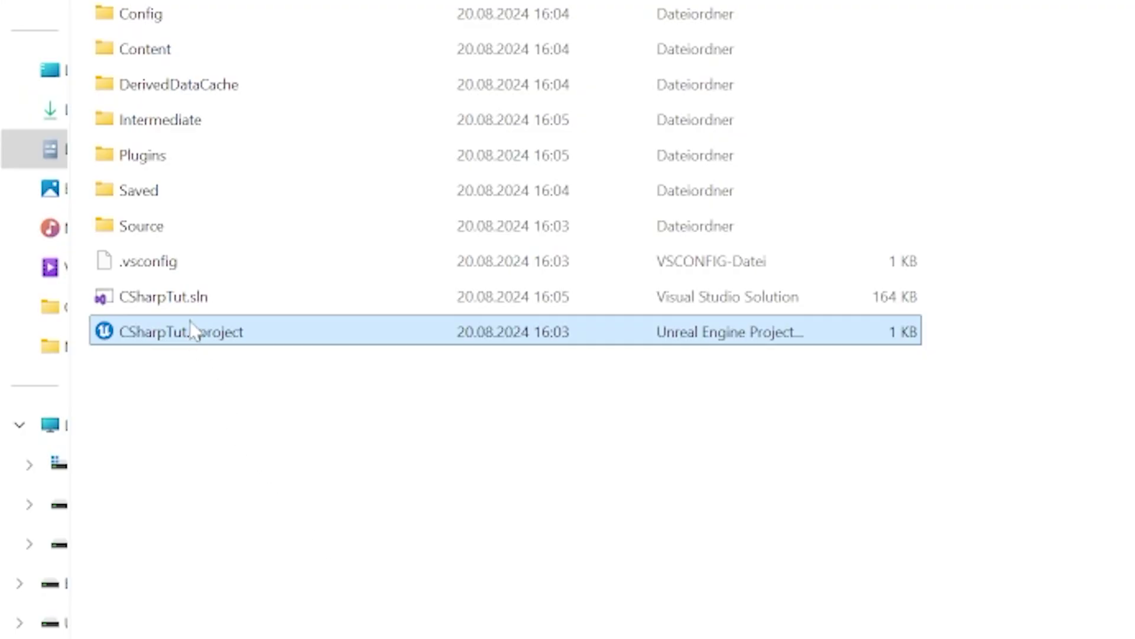
{"action": "left_click", "coordinate": [335, 279]}
{"action": "double_click", "coordinate": [197, 305]}
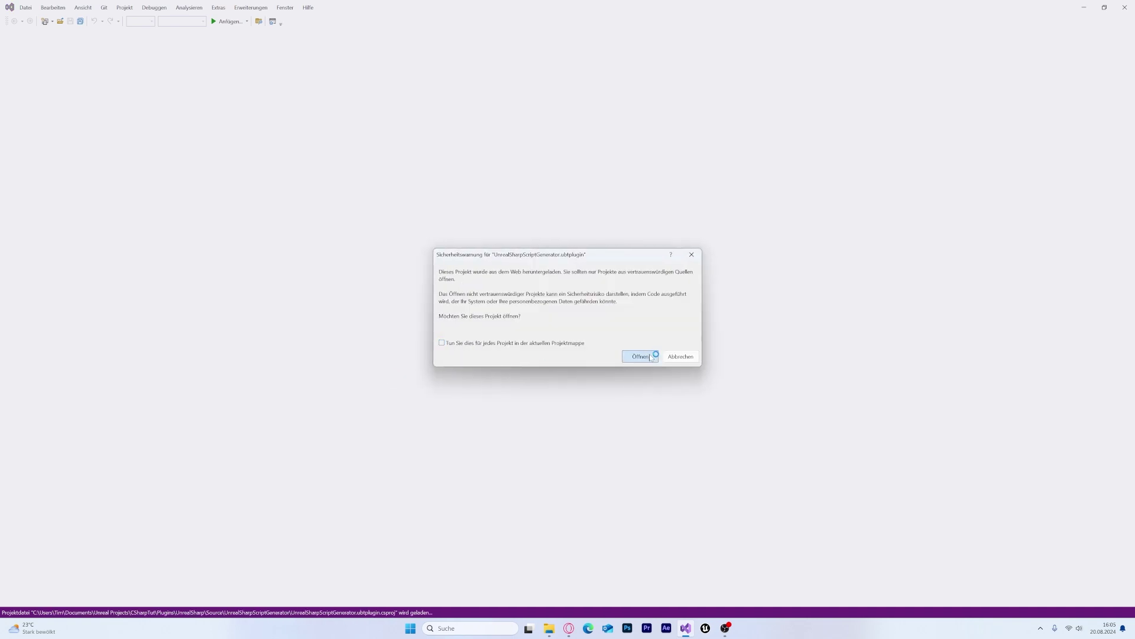
Step: Accept the security warning, then build the CSharpTut project and launch the editor
{"action": "left_click", "coordinate": [651, 355]}
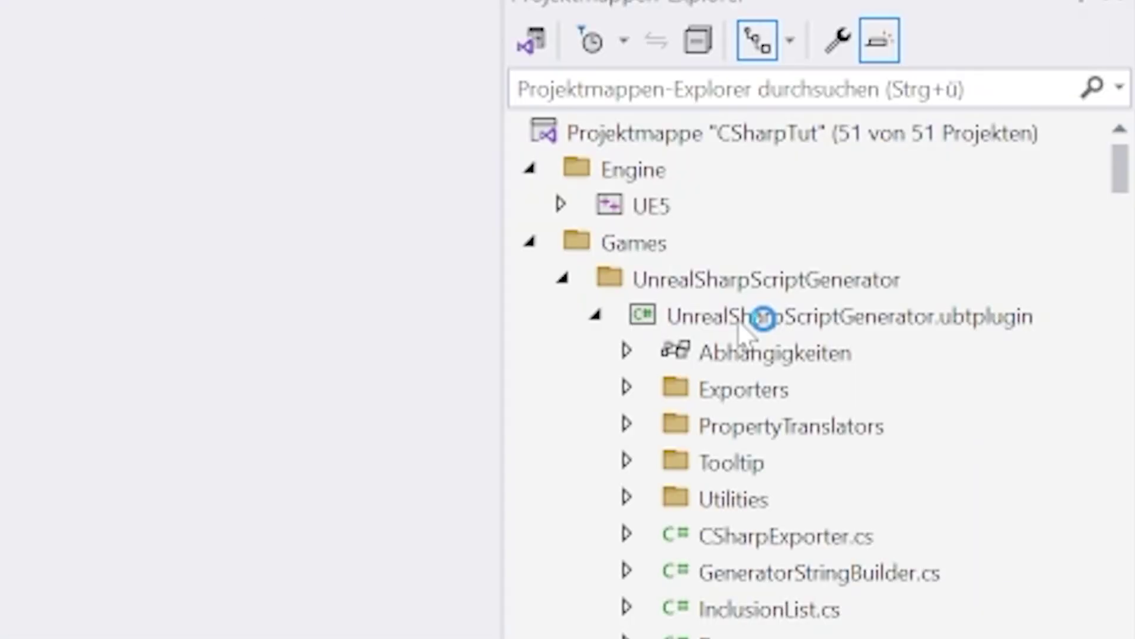
{"action": "double_click", "coordinate": [905, 290]}
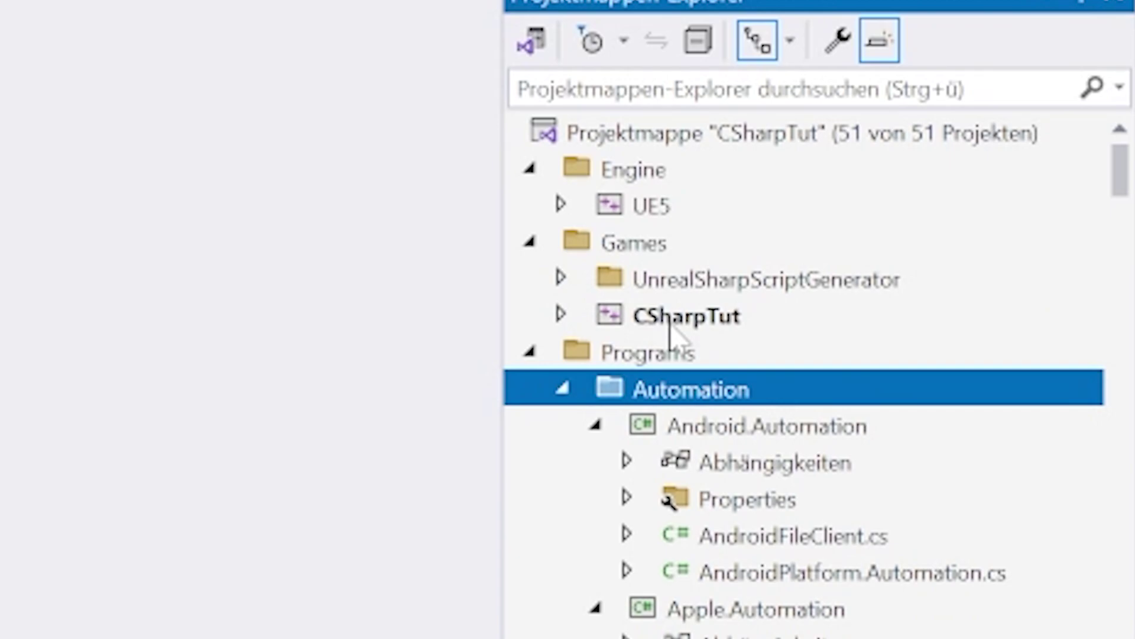
{"action": "left_click", "coordinate": [697, 319]}
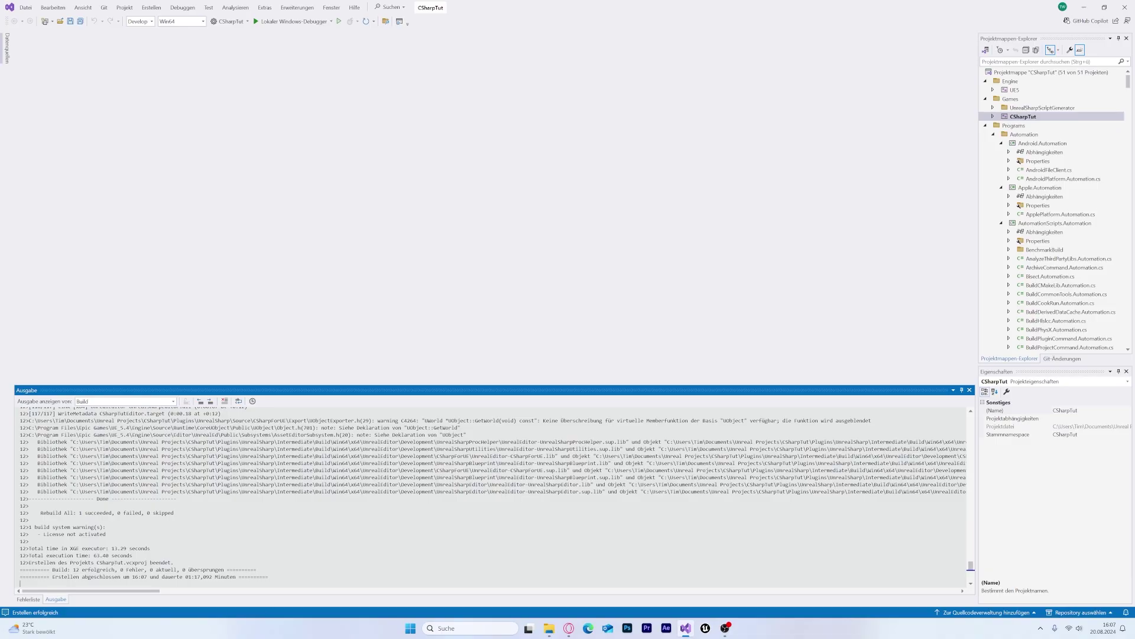
{"action": "left_click_drag", "start_coordinate": [70, 569], "coordinate": [142, 569]}
{"action": "left_click", "coordinate": [257, 570]}
{"action": "left_click", "coordinate": [1026, 117]}
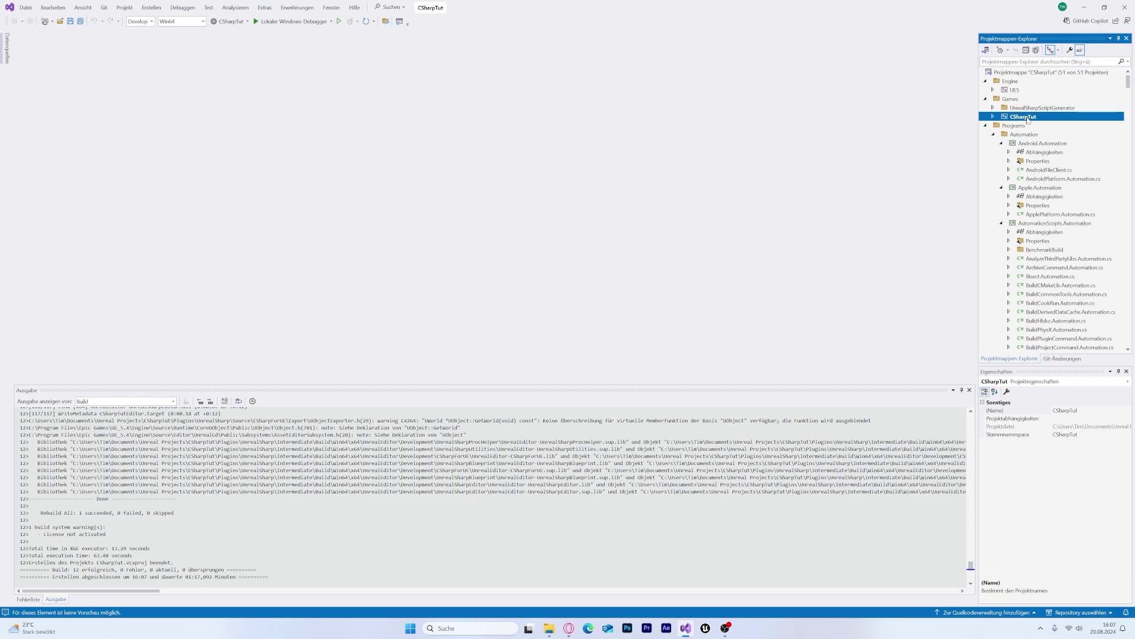
{"action": "key", "text": "ctrl+shift+b"}
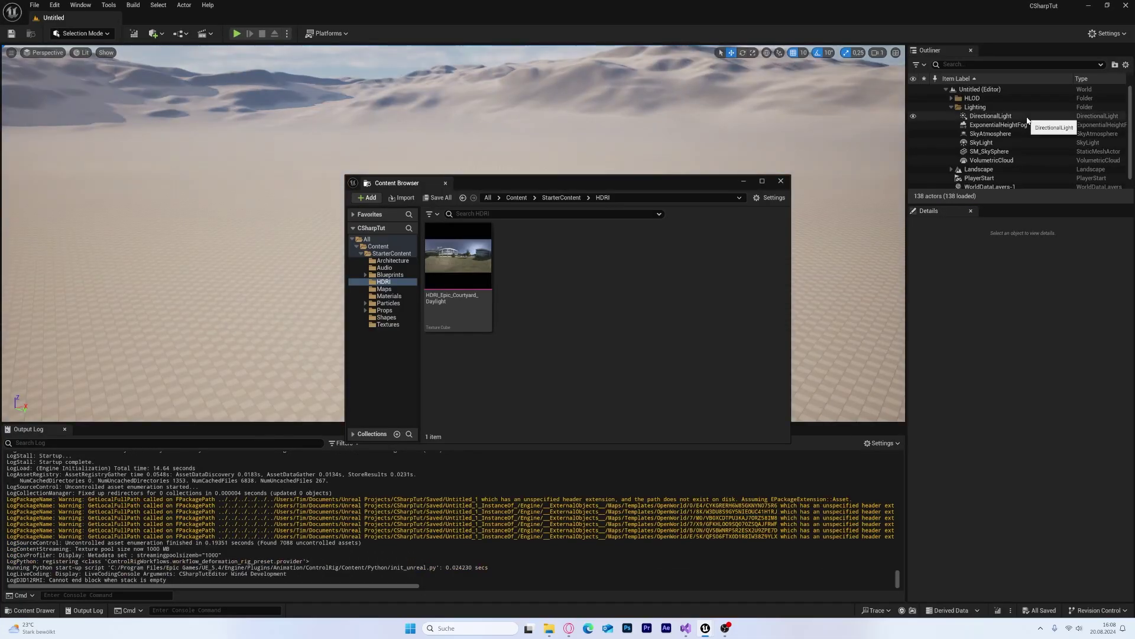
Step: Close the floating Content Browser, open the Content Drawer and browse the Add, Tools, Build and Help menus
{"action": "left_click", "coordinate": [780, 181]}
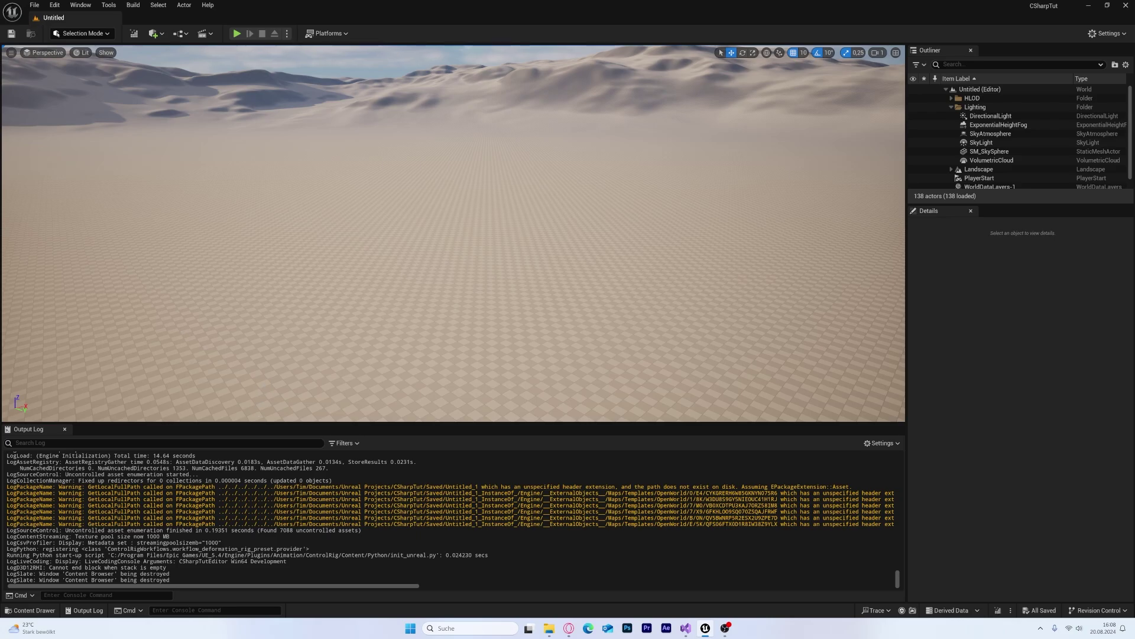
{"action": "left_click", "coordinate": [32, 610]}
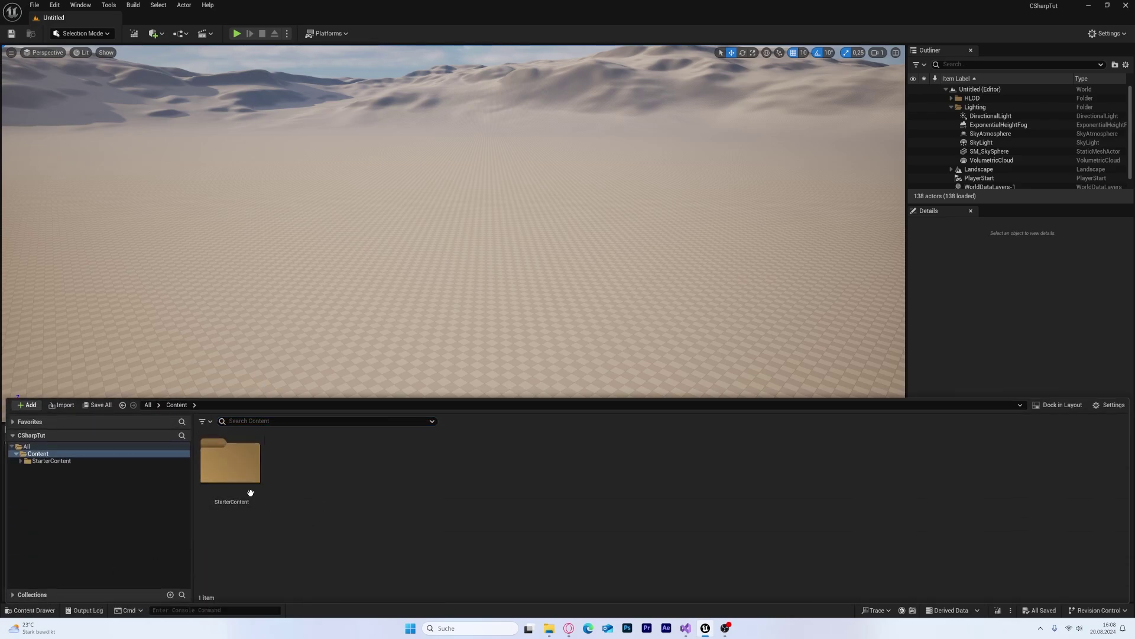
{"action": "left_click", "coordinate": [27, 404]}
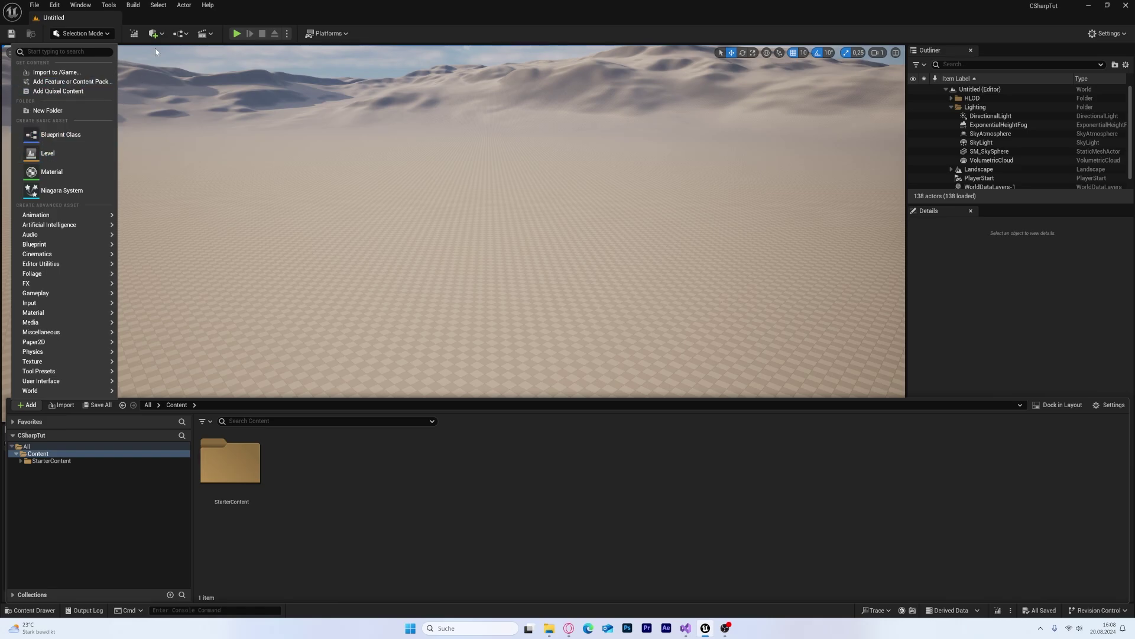
{"action": "left_click", "coordinate": [109, 5]}
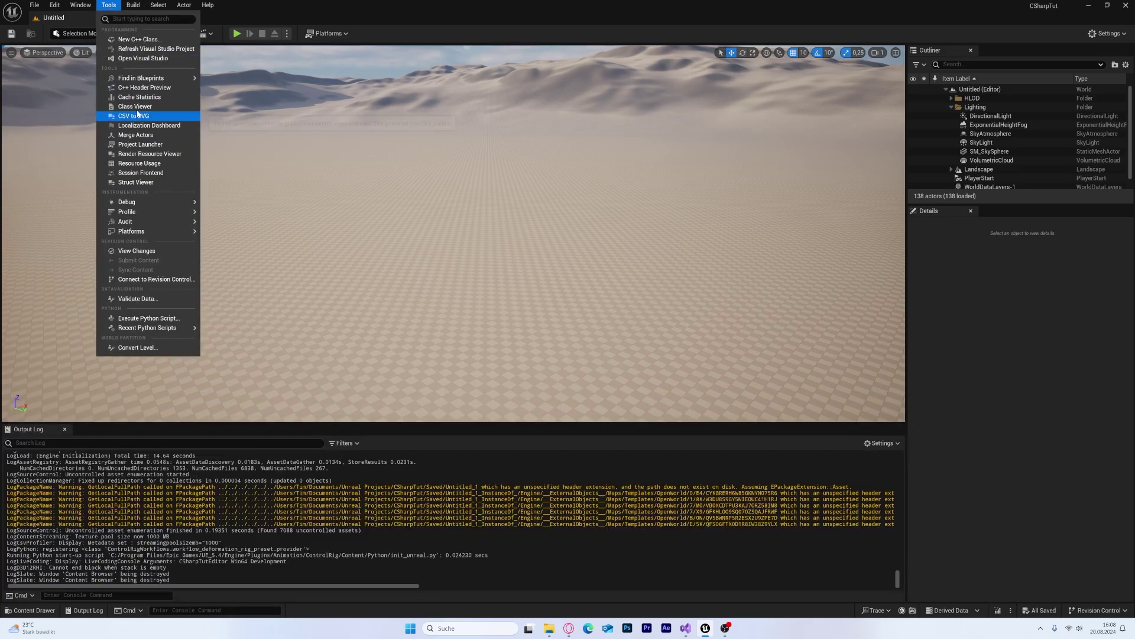
{"action": "mouse_move", "coordinate": [142, 74]}
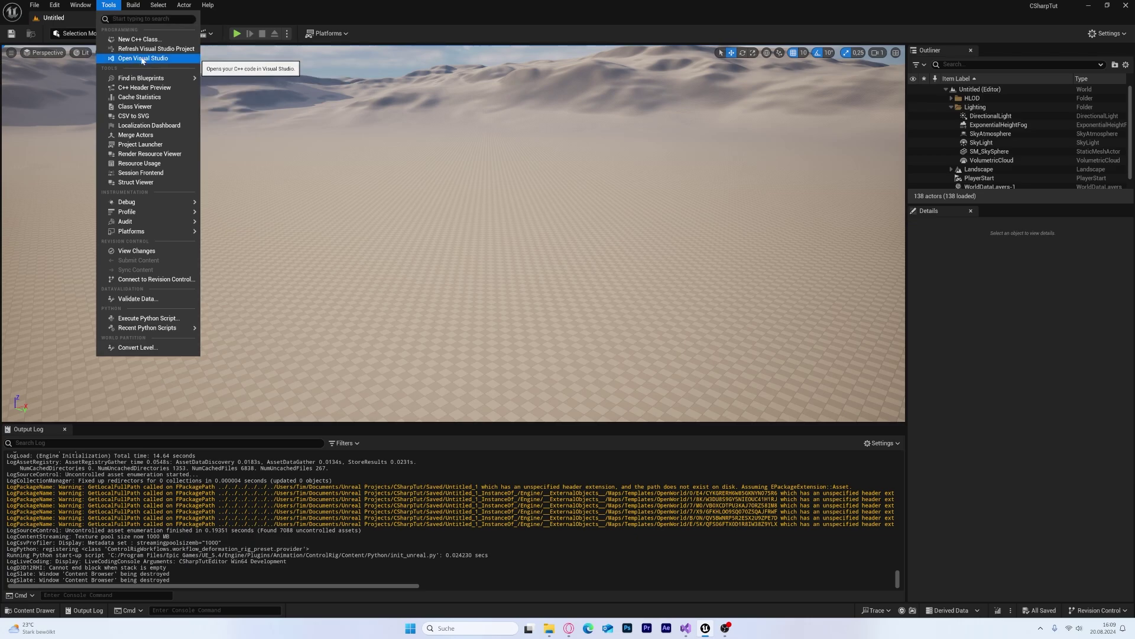
{"action": "mouse_move", "coordinate": [134, 9]}
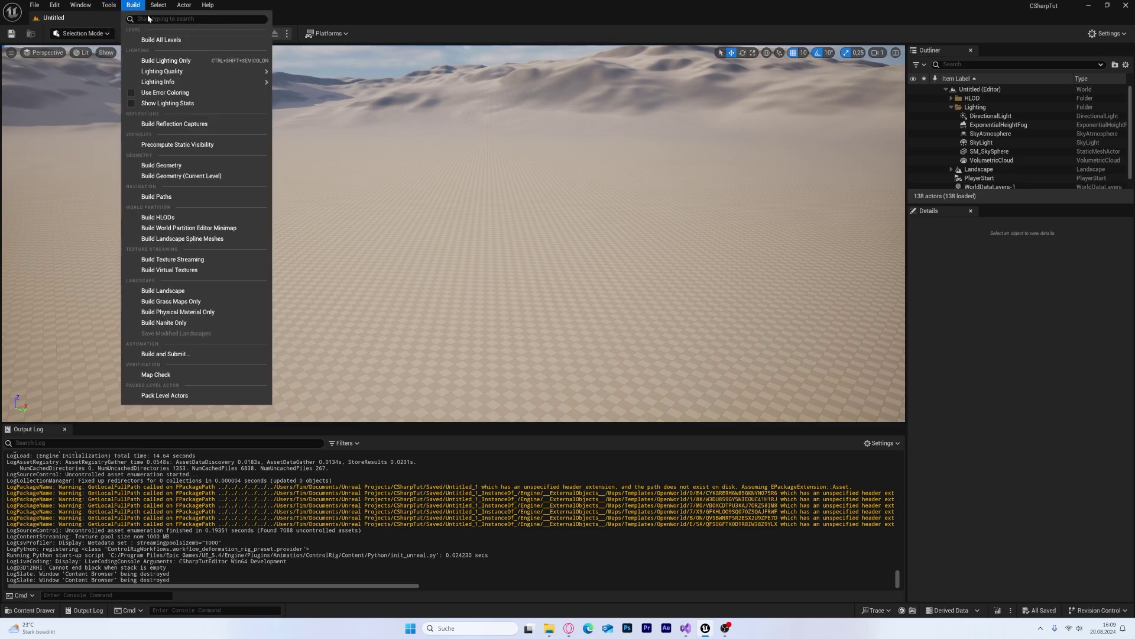
{"action": "mouse_move", "coordinate": [208, 5]}
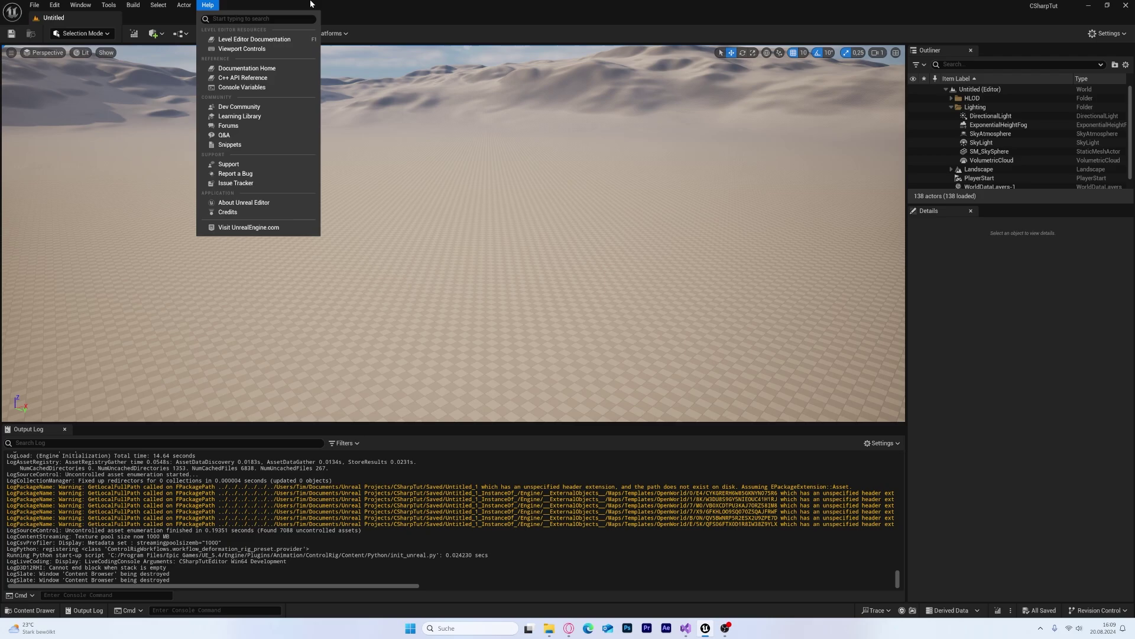
{"action": "left_click", "coordinate": [346, 6]}
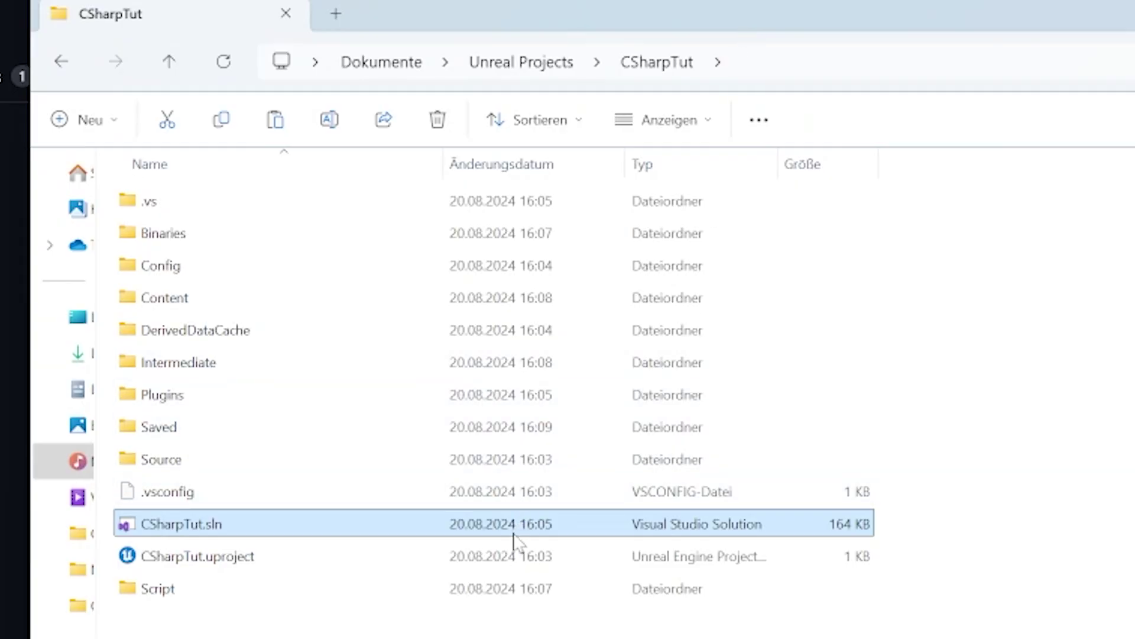
Step: In the Script folder, cancel a rename of ManagedCSharpTut.sln and open the solution
{"action": "double_click", "coordinate": [207, 598]}
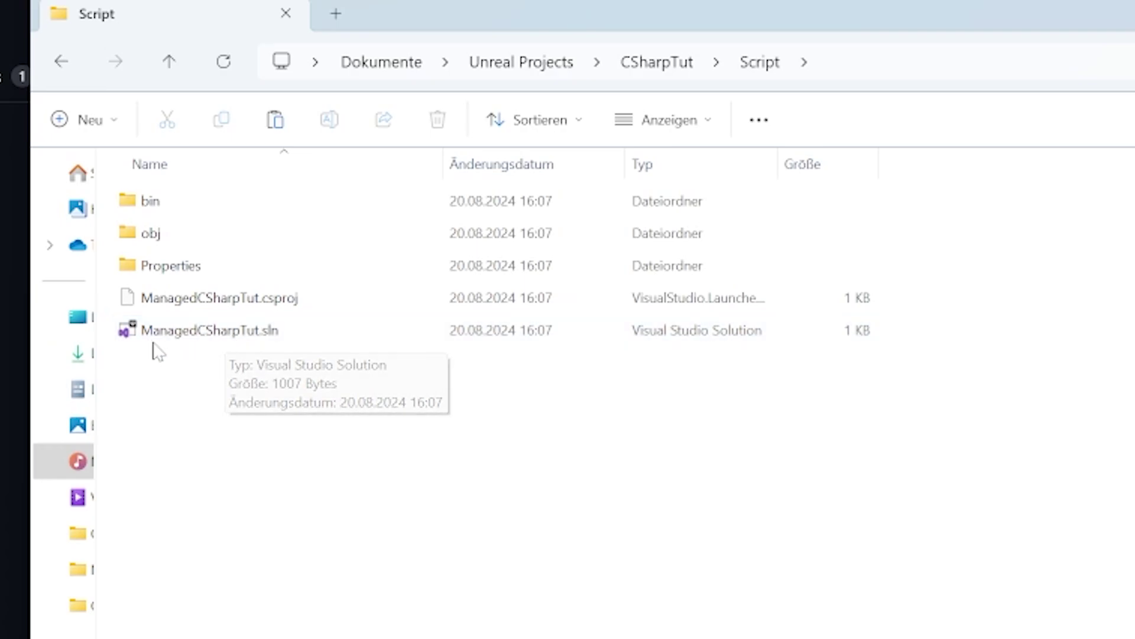
{"action": "left_click", "coordinate": [197, 337]}
{"action": "key", "text": "F2"}
{"action": "left_click_drag", "start_coordinate": [199, 330], "coordinate": [261, 330]}
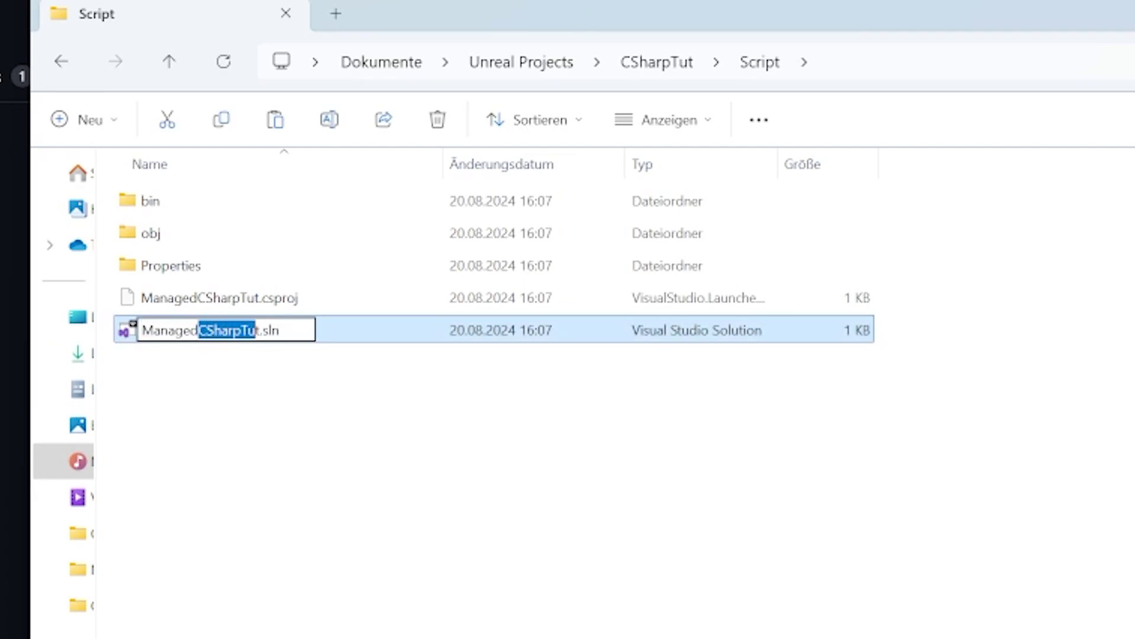
{"action": "left_click", "coordinate": [223, 373]}
{"action": "double_click", "coordinate": [207, 335]}
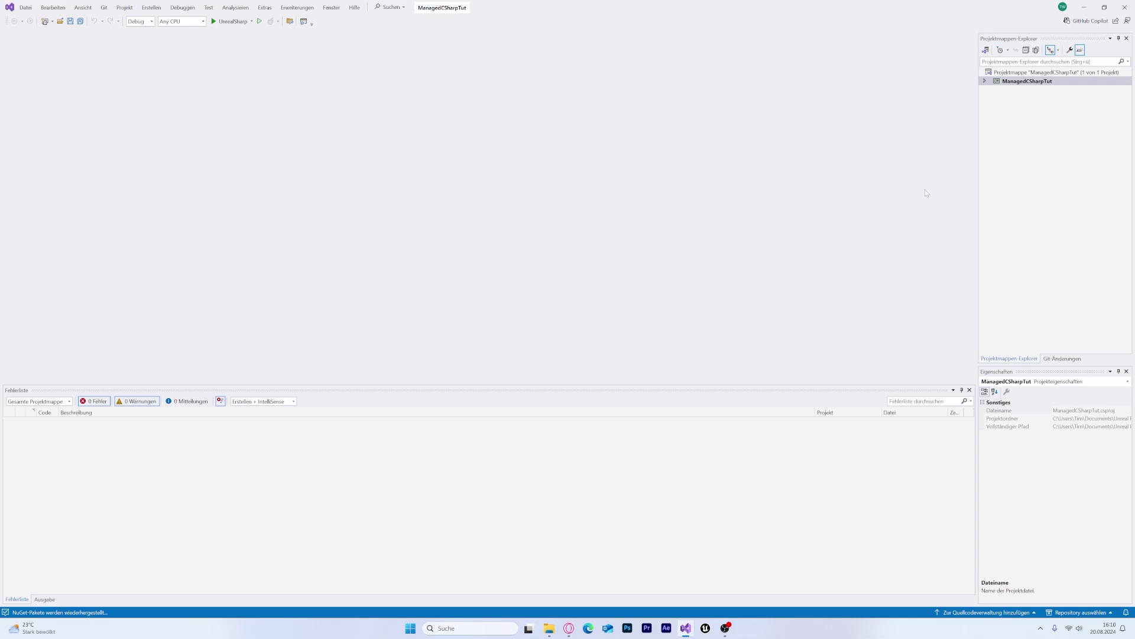
{"action": "left_click", "coordinate": [985, 81]}
{"action": "left_click", "coordinate": [994, 108]}
{"action": "left_click", "coordinate": [1001, 117]}
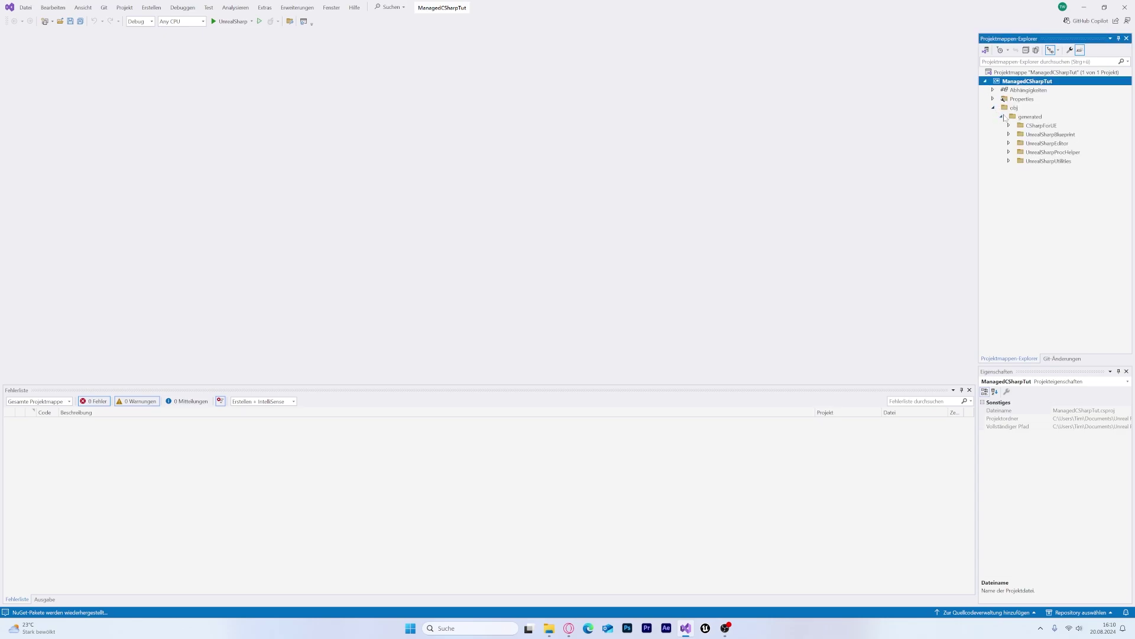
{"action": "left_click", "coordinate": [1000, 101]}
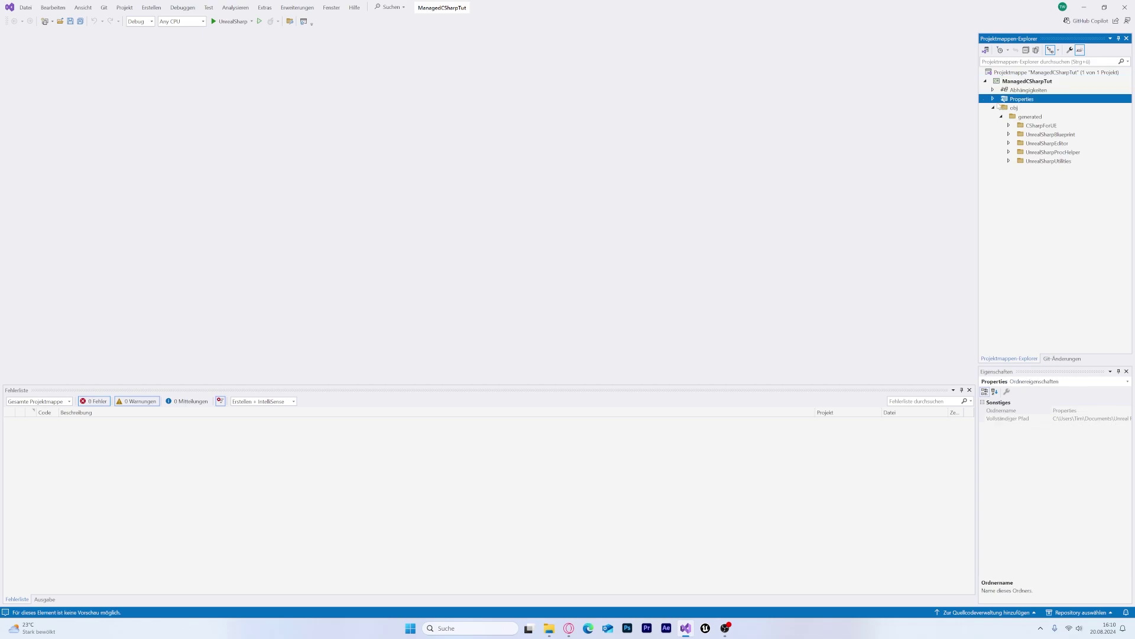
{"action": "left_click", "coordinate": [994, 99]}
{"action": "left_click", "coordinate": [994, 90]}
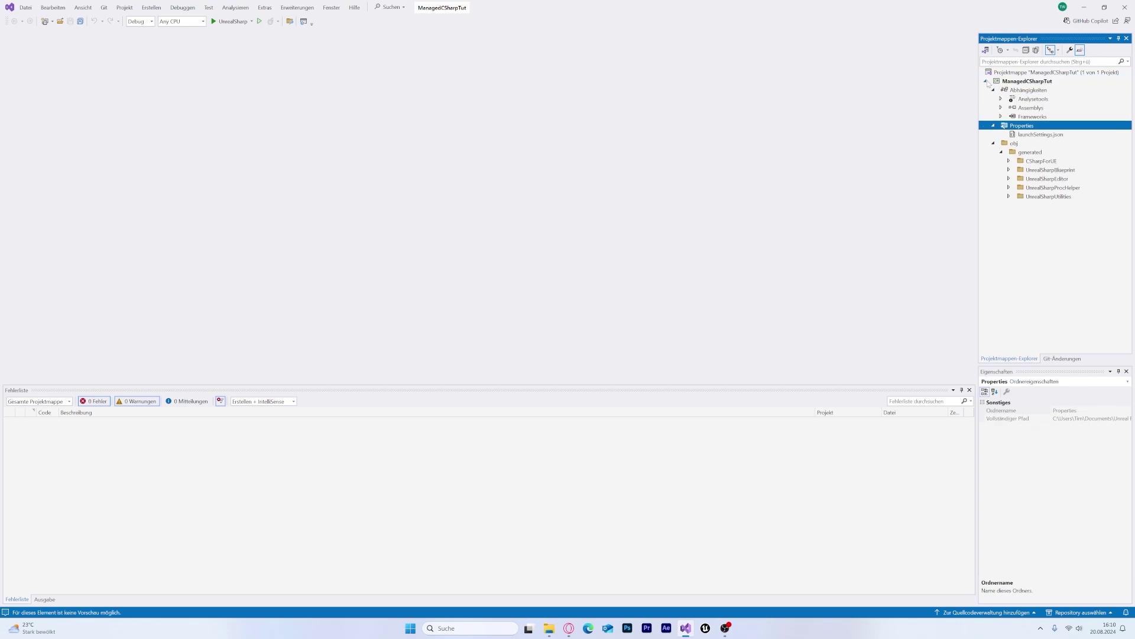
{"action": "left_click", "coordinate": [986, 82]}
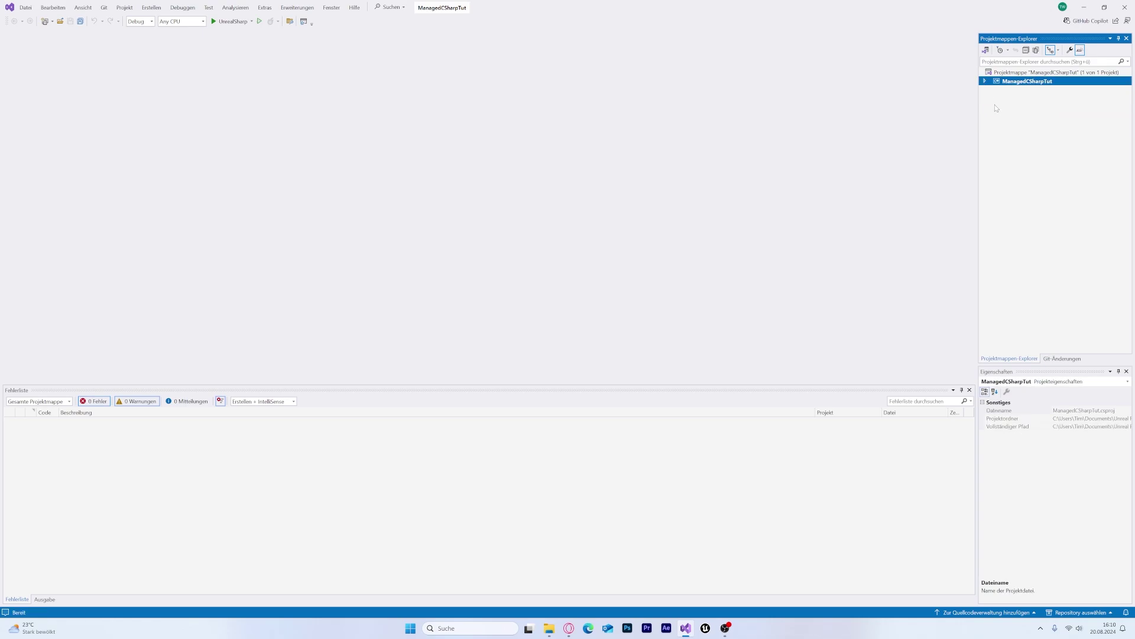
Step: Add a new Class item named MySharpActor.cs to the ManagedCSharpTut project
{"action": "right_click", "coordinate": [1020, 84]}
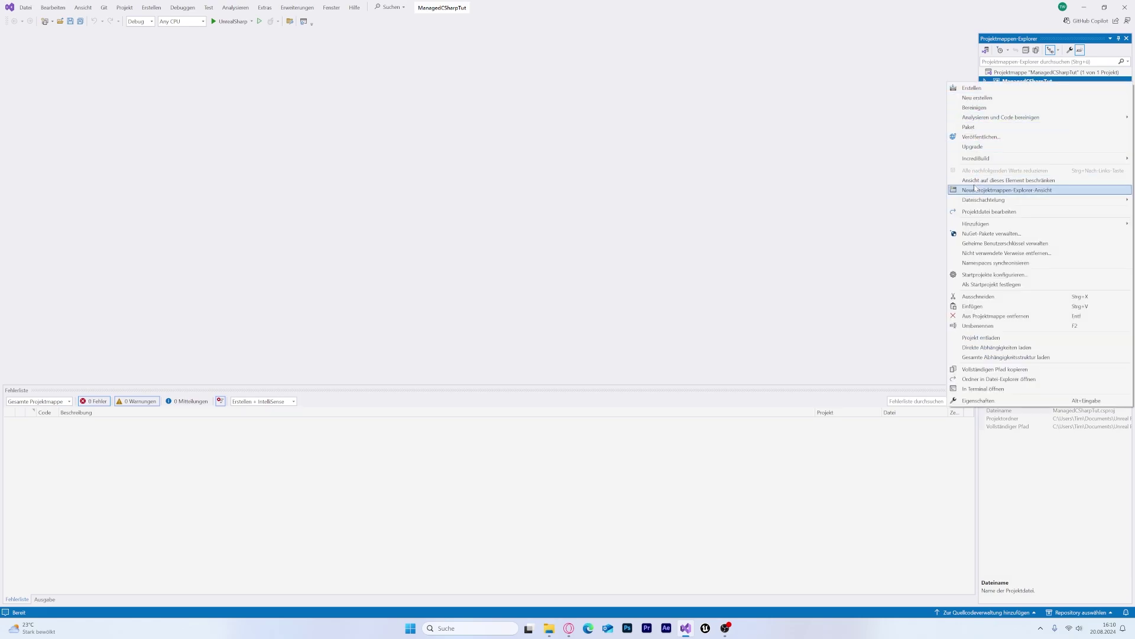
{"action": "mouse_move", "coordinate": [970, 224]}
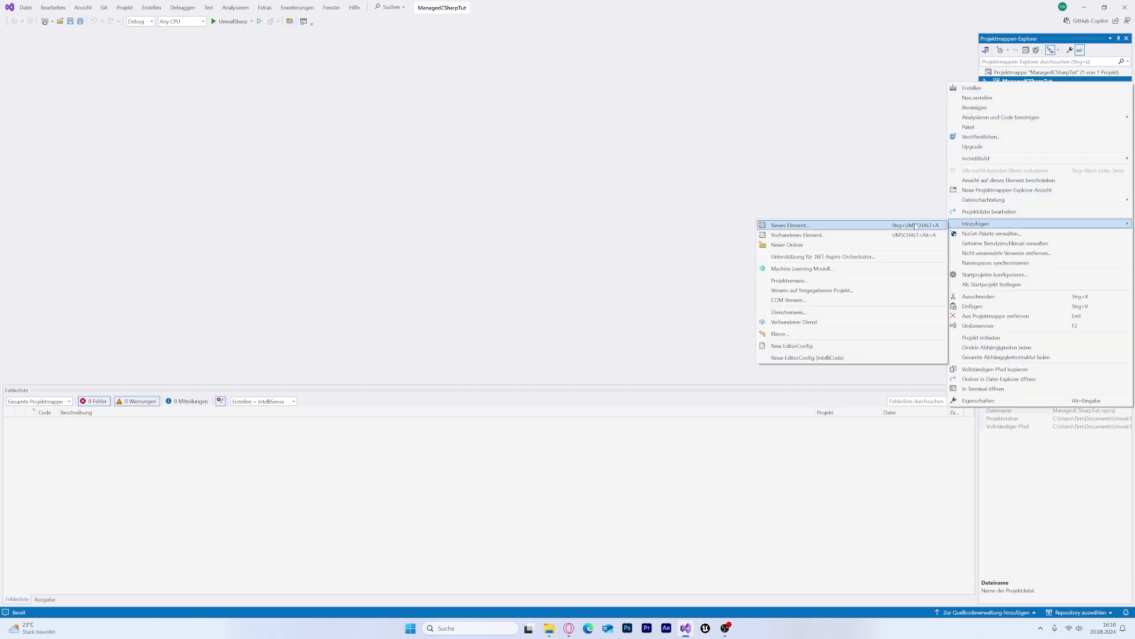
{"action": "left_click", "coordinate": [828, 225]}
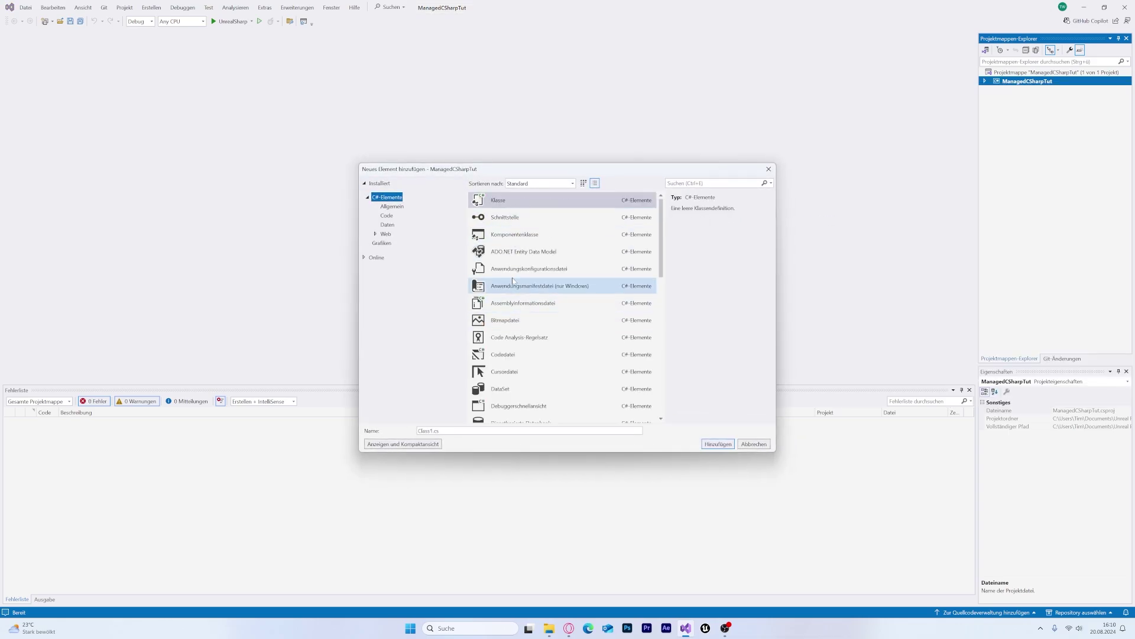
{"action": "left_click", "coordinate": [456, 429]}
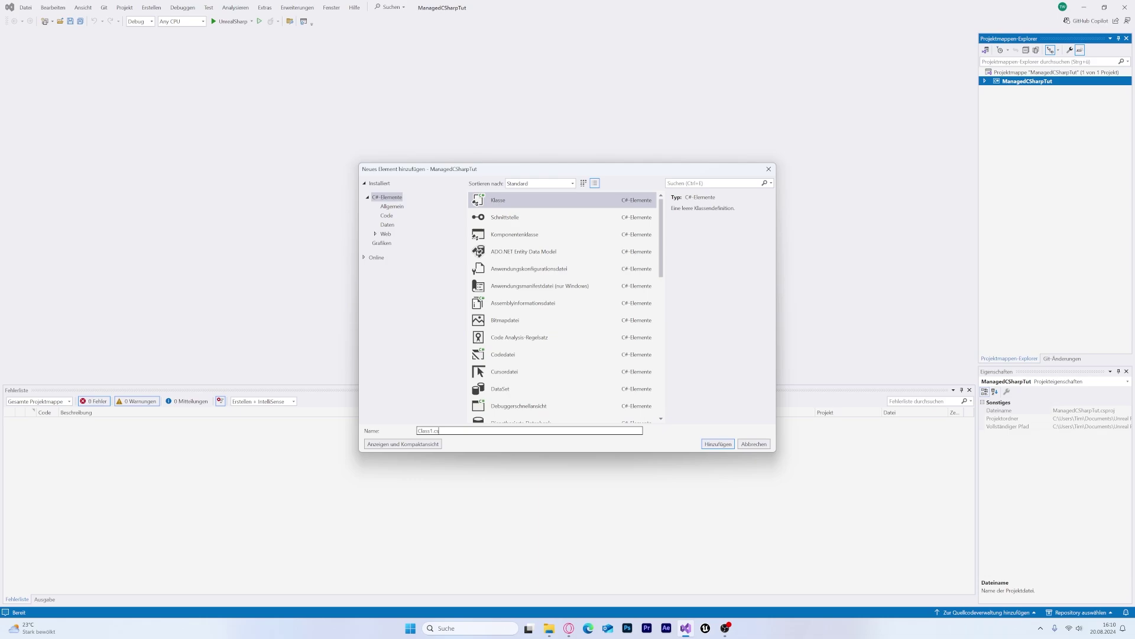
{"action": "key", "text": "ctrl+a"}
{"action": "key", "text": "BackSpace"}
{"action": "type", "text": "MySharpActor"}
{"action": "type", "text": ".cs"}
{"action": "left_click", "coordinate": [718, 444]}
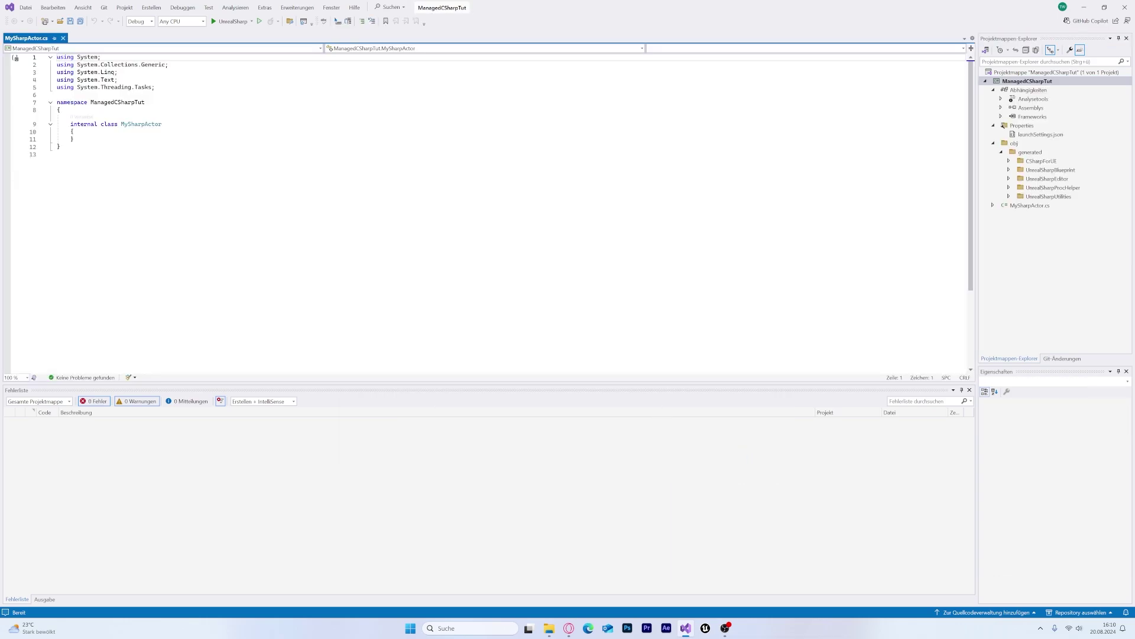
Step: Insert '// Project' above the namespace and '// Your Class' right after its opening brace
{"action": "left_click", "coordinate": [57, 94]}
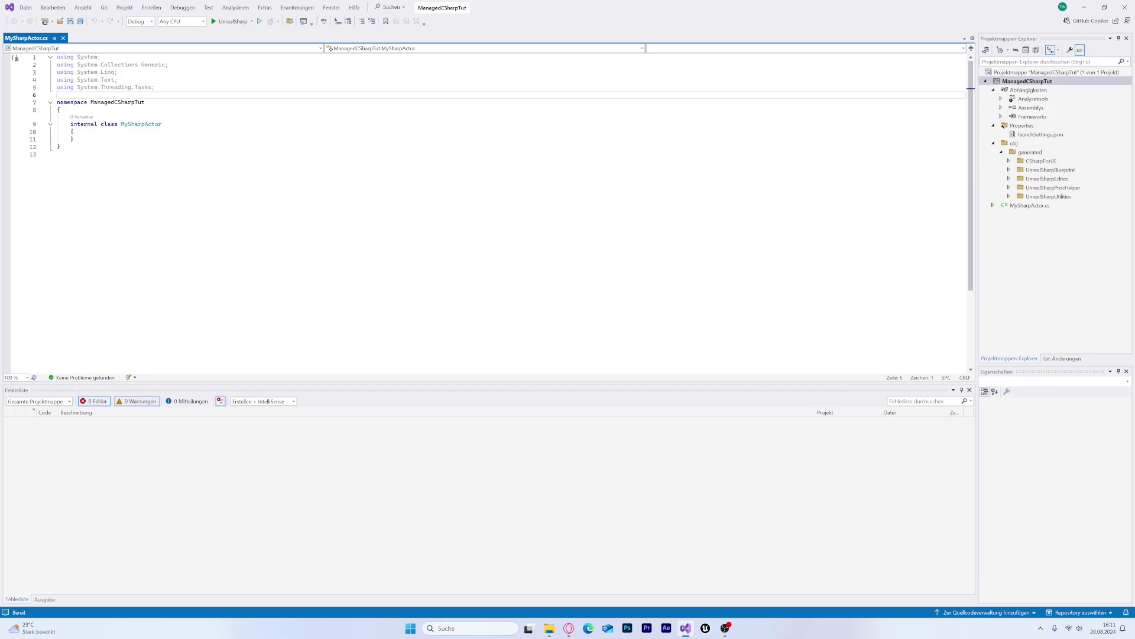
{"action": "key", "text": "Return"}
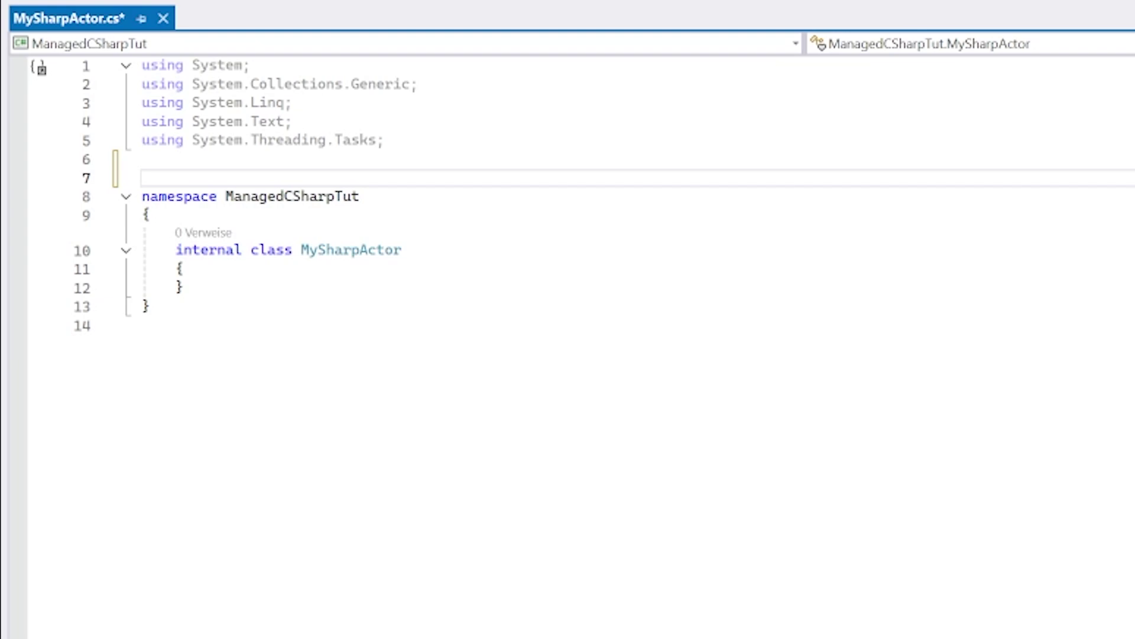
{"action": "type", "text": "/"}
{"action": "type", "text": "/ Project"}
{"action": "left_click", "coordinate": [359, 196]}
{"action": "left_click", "coordinate": [149, 215]}
{"action": "key", "text": "Return"}
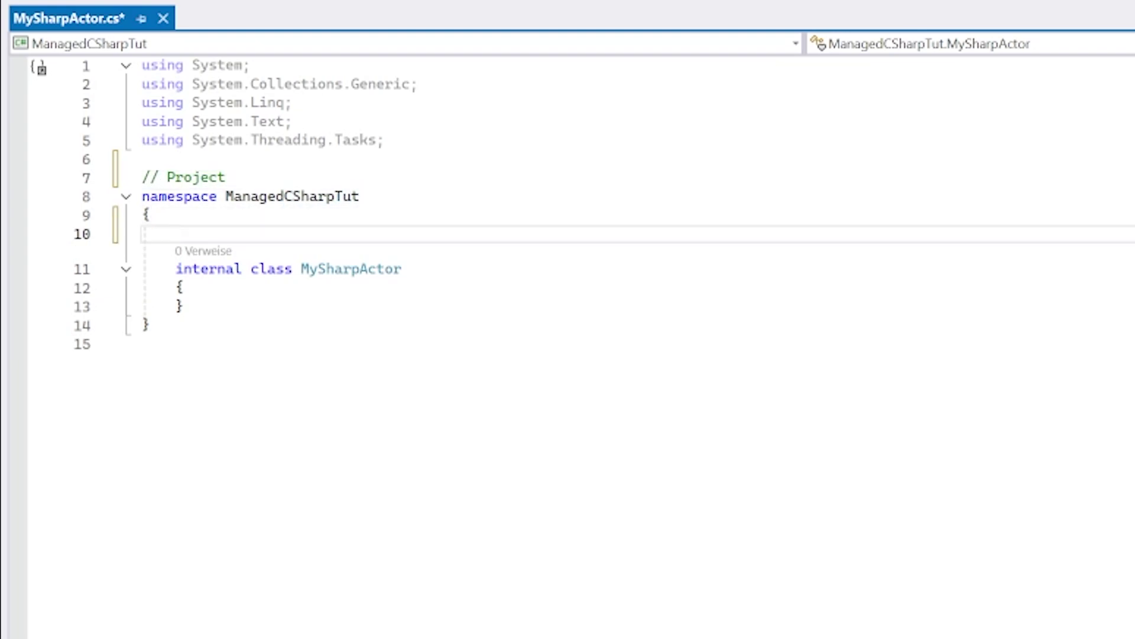
{"action": "type", "text": "// Your Class"}
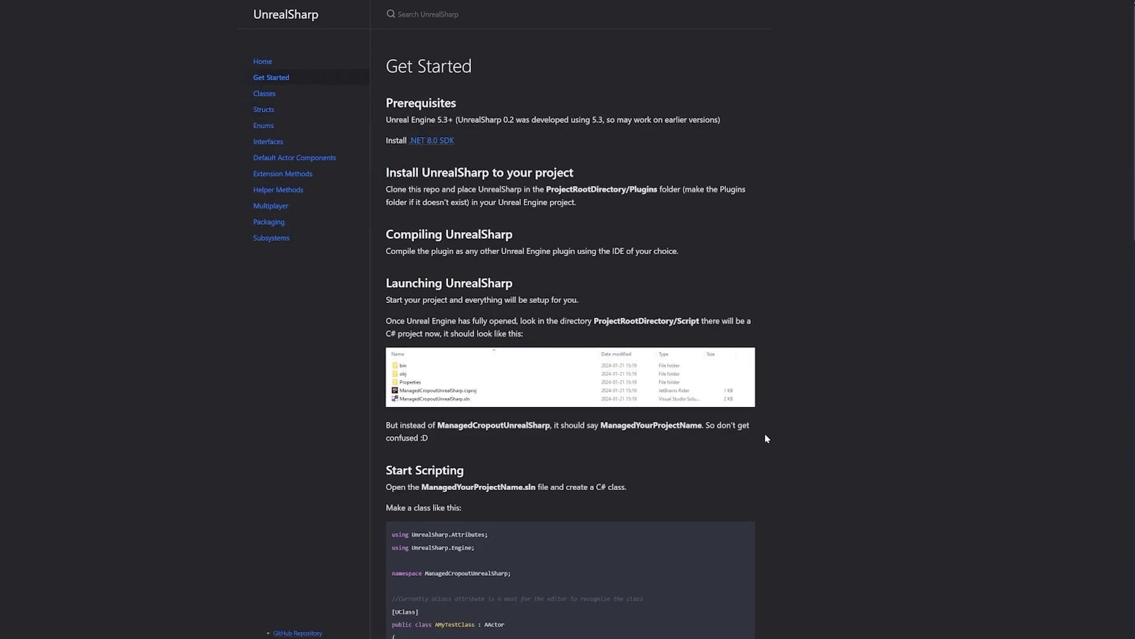
{"action": "scroll", "coordinate": [780, 323], "scroll_direction": "down", "scroll_amount": 2}
{"action": "scroll", "coordinate": [532, 424], "scroll_direction": "down", "scroll_amount": 3}
{"action": "scroll", "coordinate": [550, 414], "scroll_direction": "down", "scroll_amount": 2}
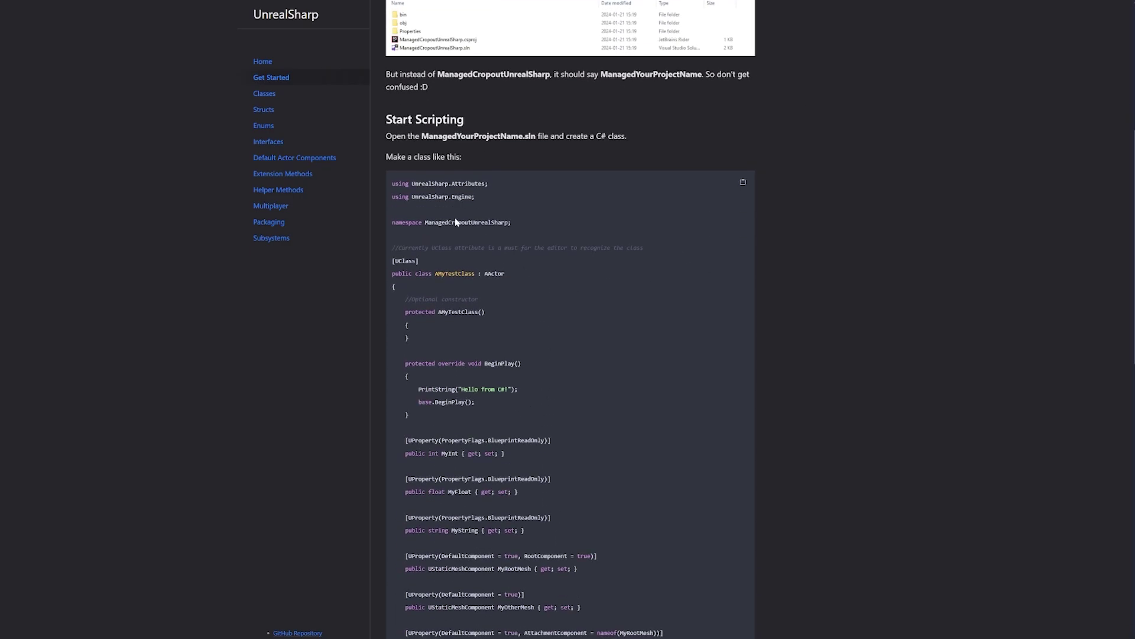
{"action": "scroll", "coordinate": [553, 425], "scroll_direction": "down", "scroll_amount": 3}
{"action": "left_click_drag", "start_coordinate": [420, 531], "coordinate": [424, 215]}
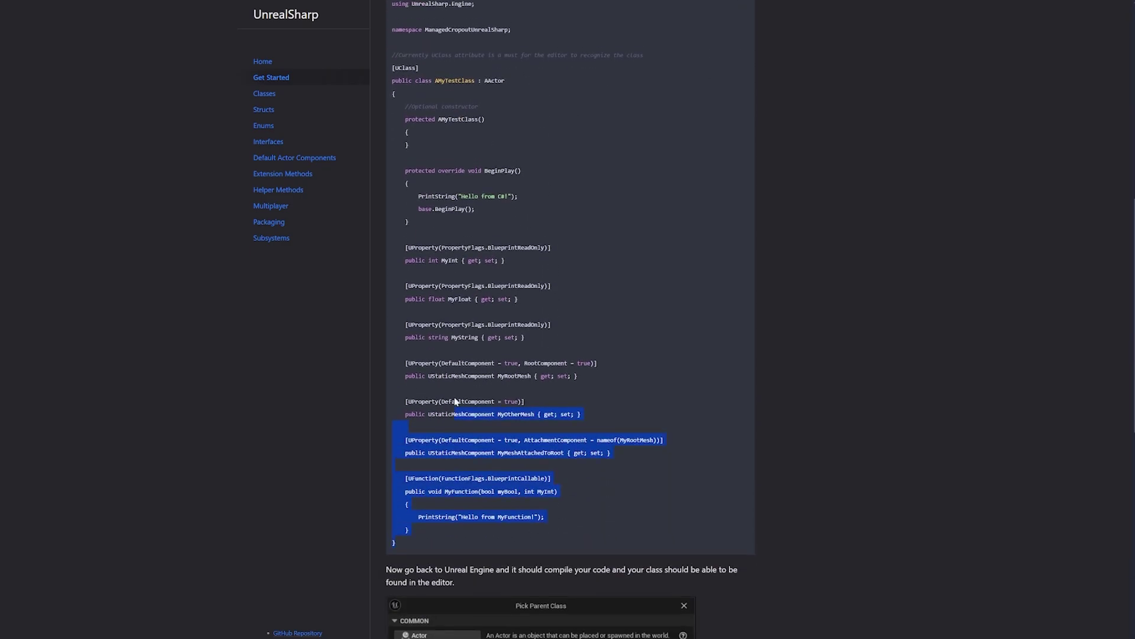
{"action": "left_click", "coordinate": [846, 412]}
{"action": "scroll", "coordinate": [804, 426], "scroll_direction": "down", "scroll_amount": 5}
{"action": "scroll", "coordinate": [652, 460], "scroll_direction": "down", "scroll_amount": 4}
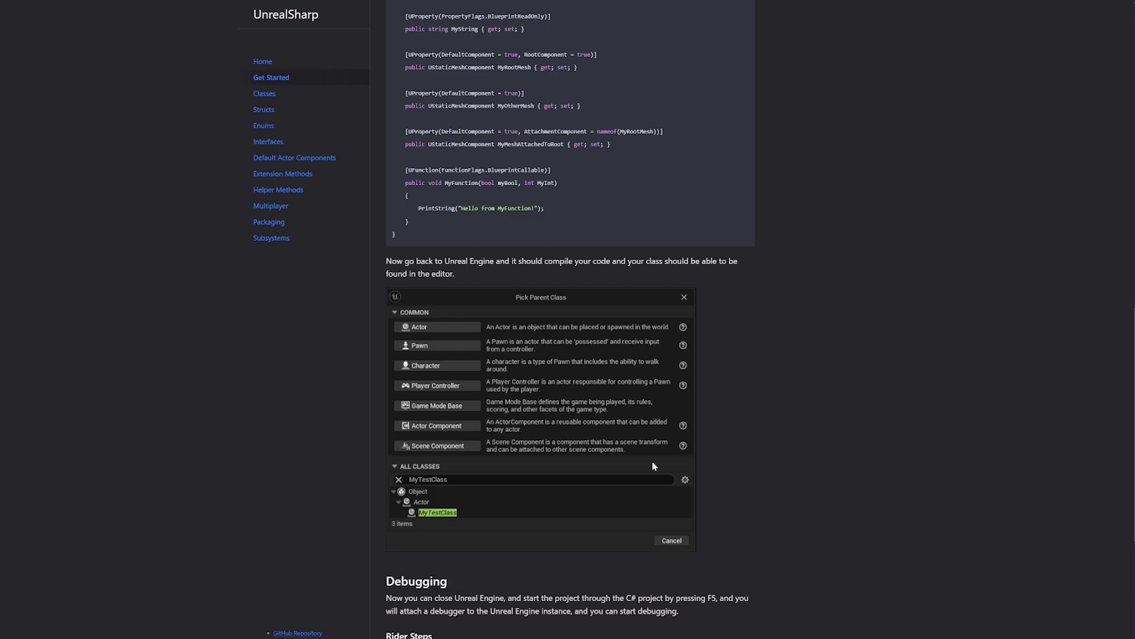
{"action": "scroll", "coordinate": [722, 474], "scroll_direction": "down", "scroll_amount": 5}
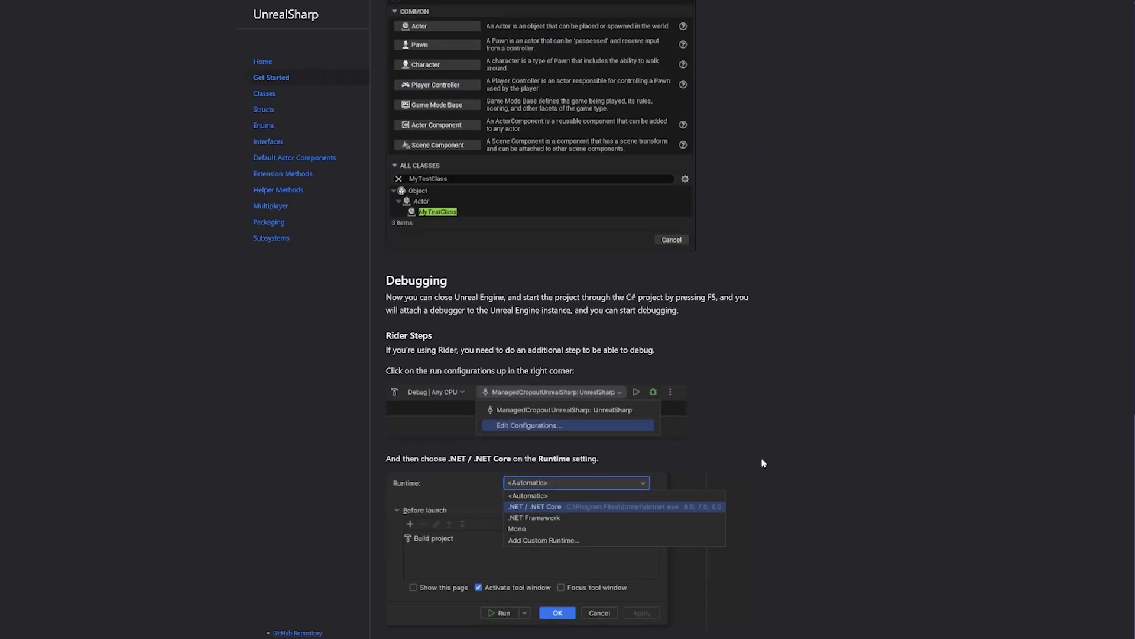
{"action": "scroll", "coordinate": [763, 463], "scroll_direction": "up", "scroll_amount": 10}
{"action": "scroll", "coordinate": [762, 463], "scroll_direction": "up", "scroll_amount": 10}
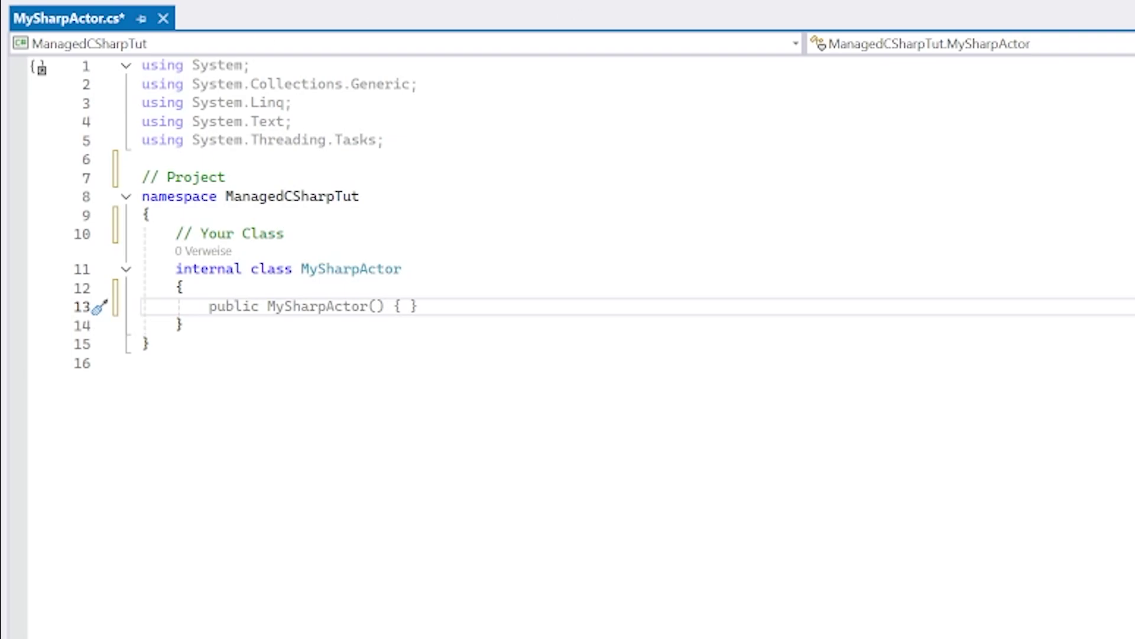
Step: Delete the five System usings and write 'using UnrealSharp.Attributes;' in their place
{"action": "key", "text": "Delete"}
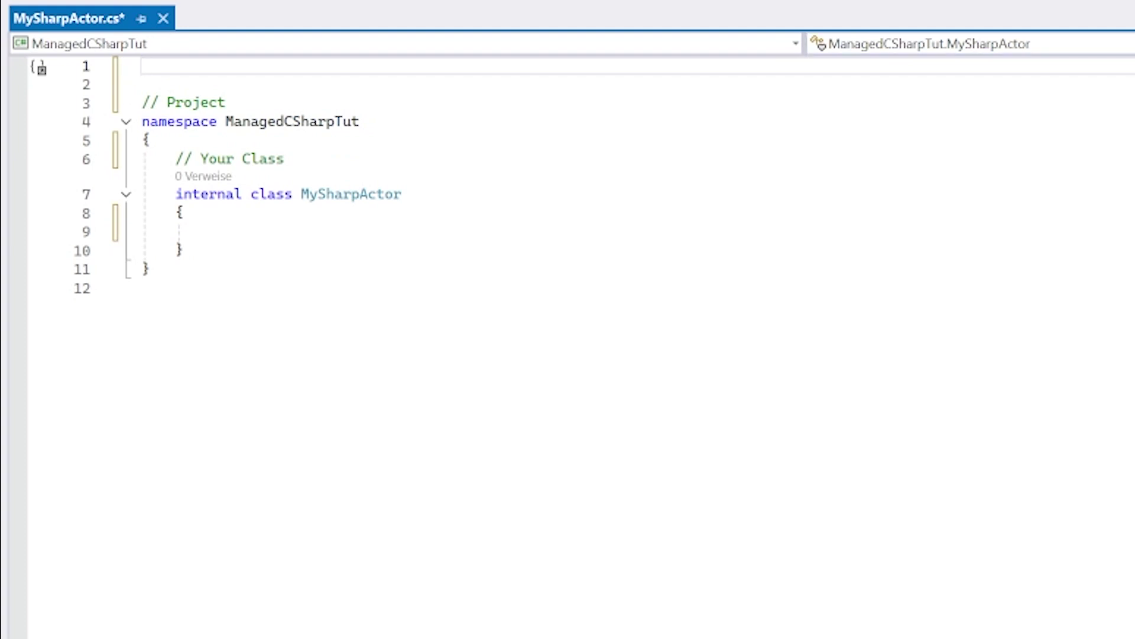
{"action": "type", "text": "using "}
{"action": "type", "text": "Unre"}
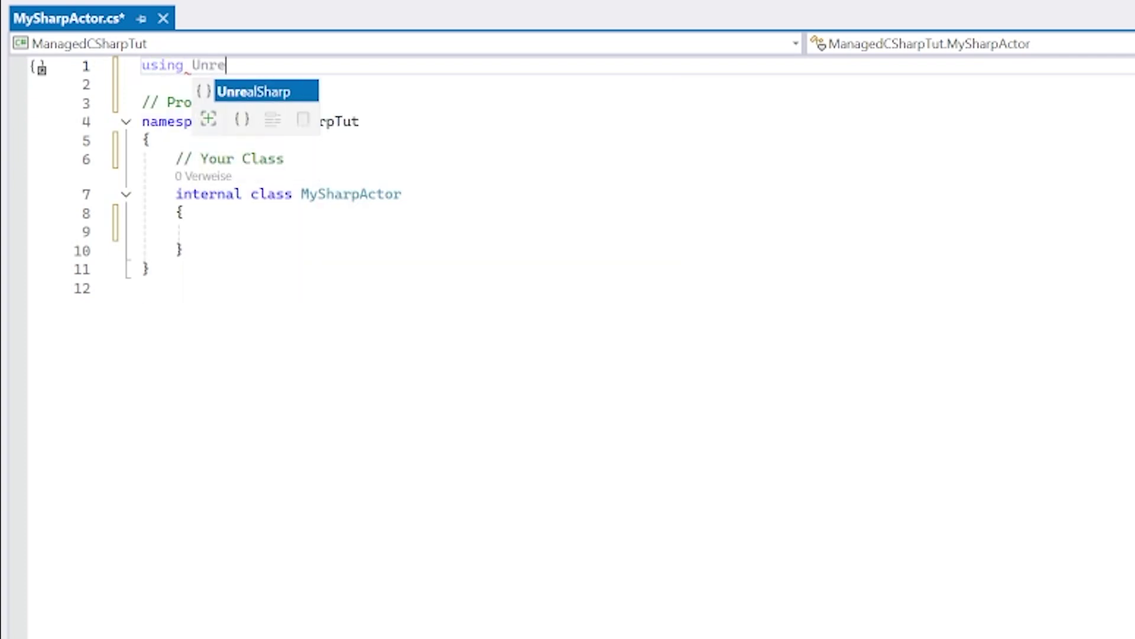
{"action": "key", "text": "Tab"}
{"action": "type", "text": ".A"}
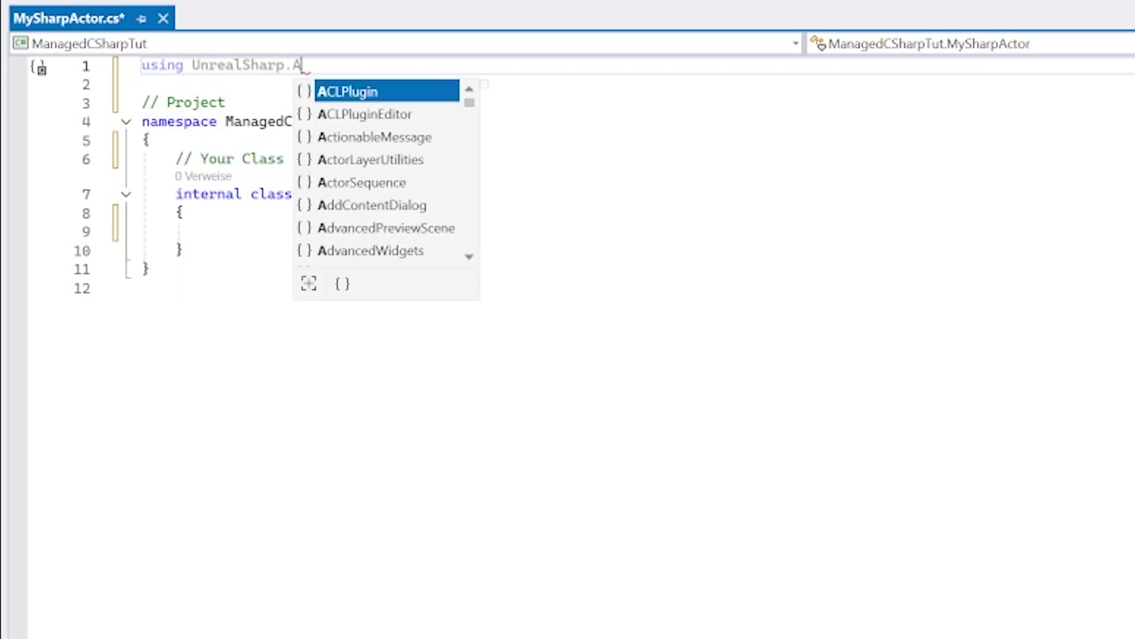
{"action": "type", "text": "t"}
{"action": "key", "text": "Tab"}
{"action": "type", "text": ";"}
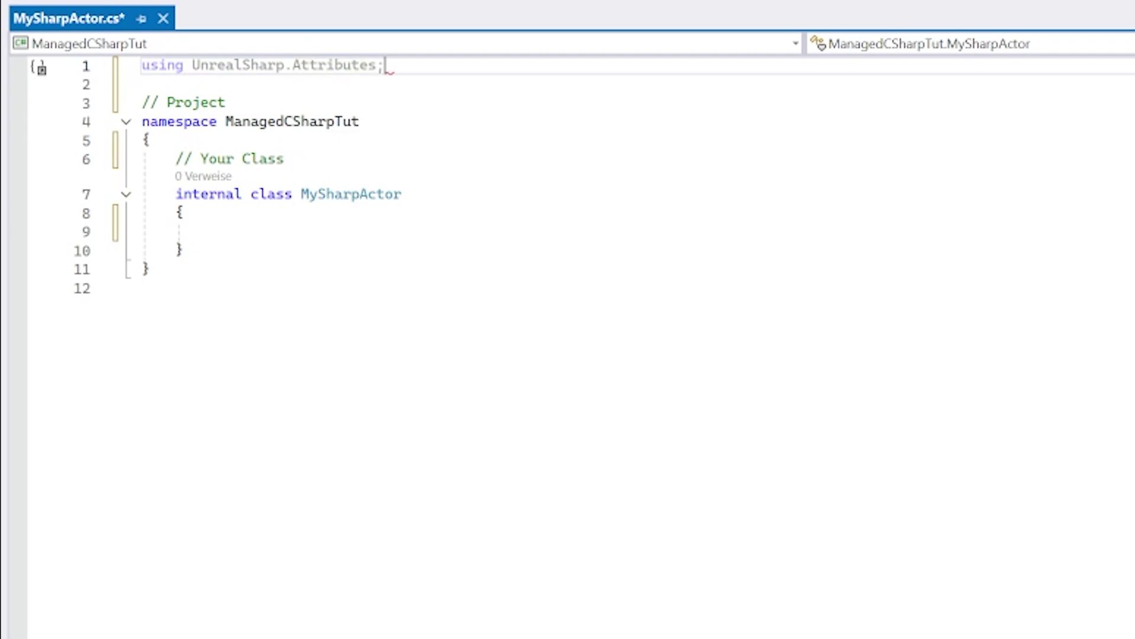
Step: Add a second directive 'using UnrealSharp.Engine;' on the next line
{"action": "key", "text": "Return"}
{"action": "type", "text": "us"}
{"action": "key", "text": "Tab"}
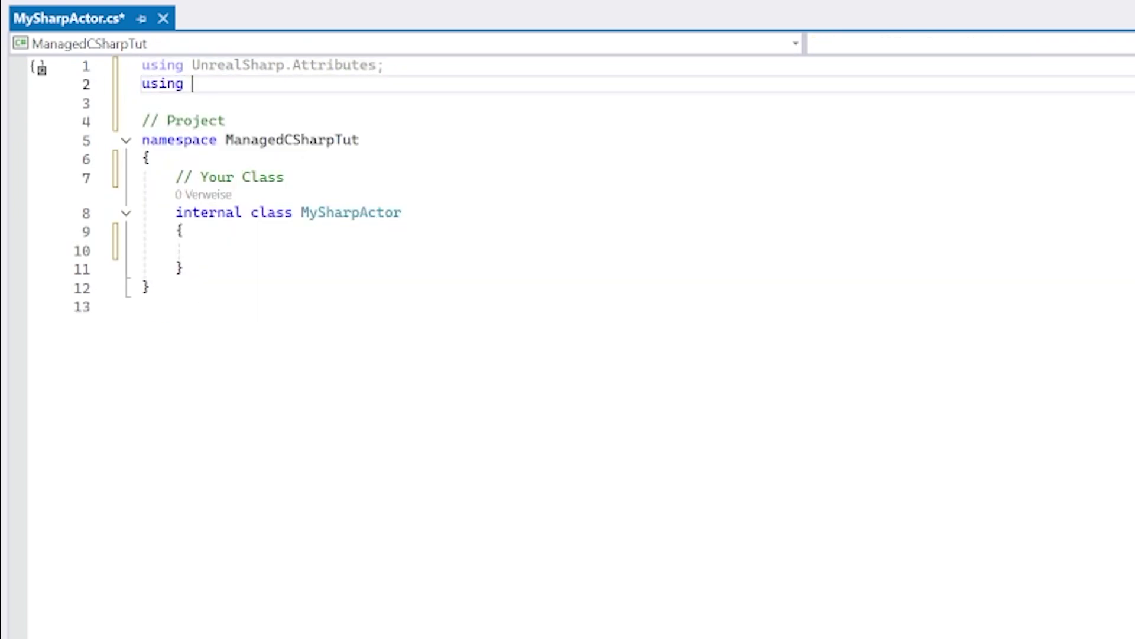
{"action": "type", "text": "Unre"}
{"action": "key", "text": "Tab"}
{"action": "type", "text": "."}
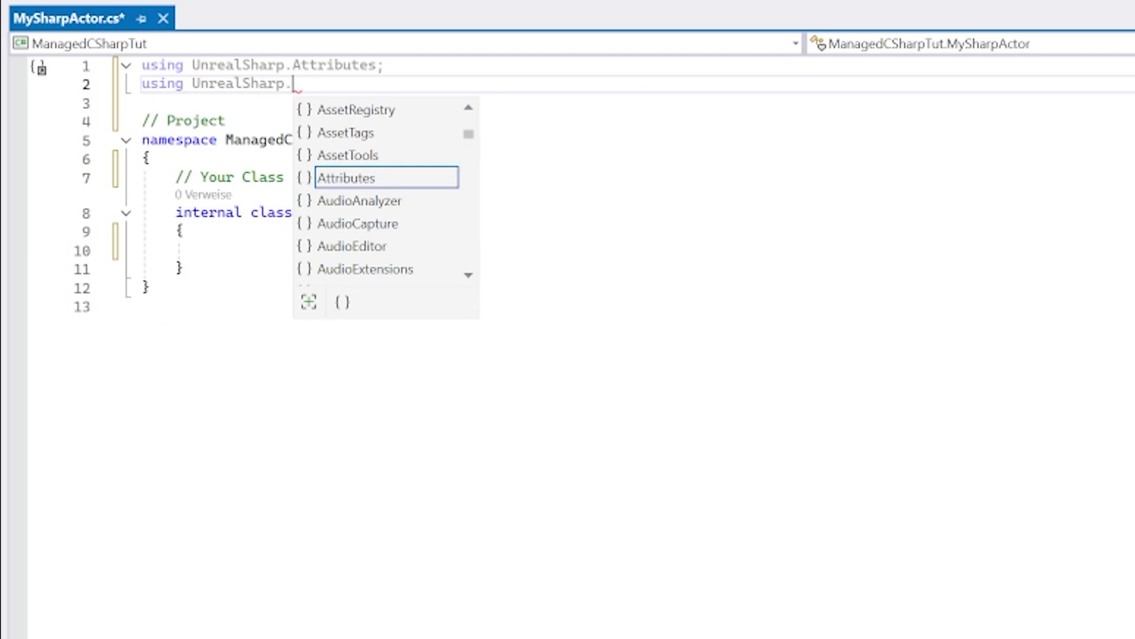
{"action": "type", "text": "Eng"}
{"action": "key", "text": "Tab"}
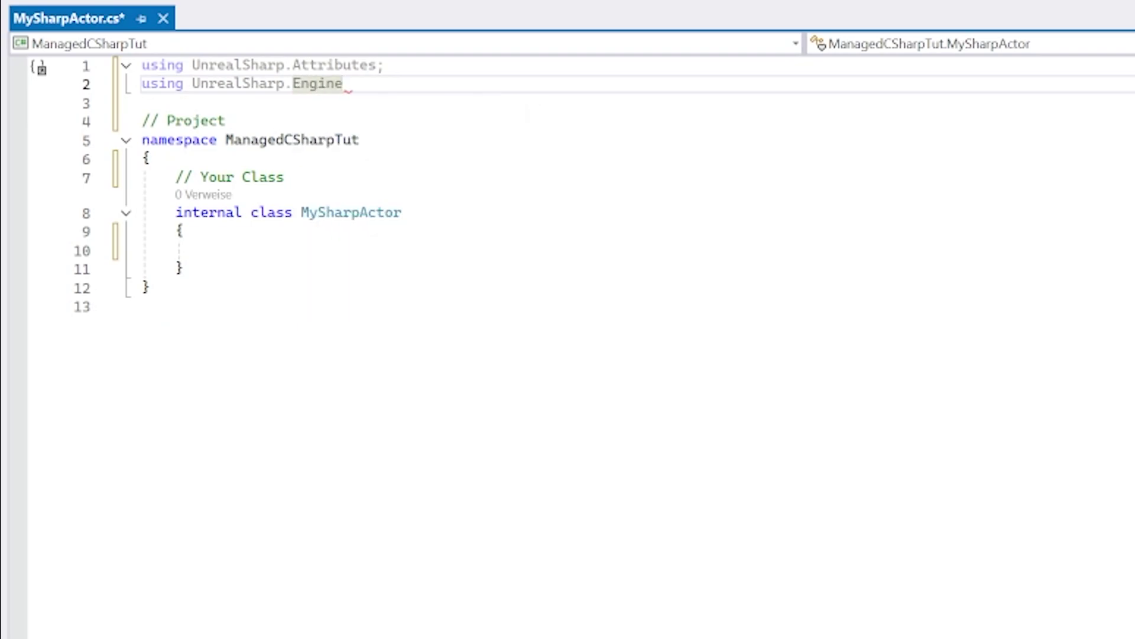
{"action": "type", "text": ";"}
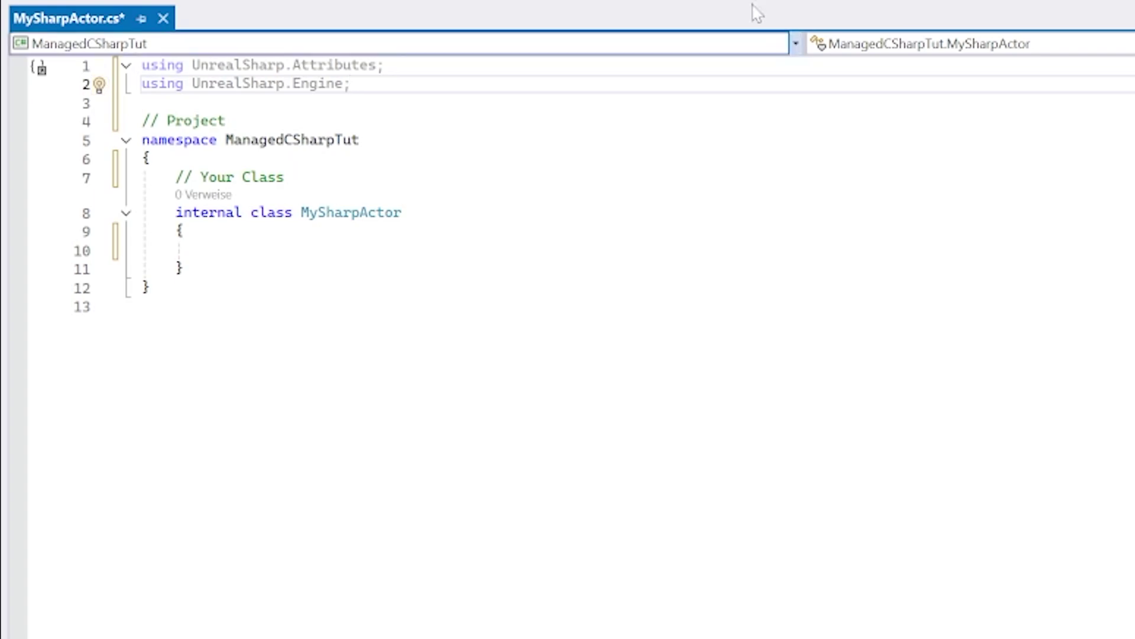
Step: Add a [UClass] attribute above the MySharpActor class declaration
{"action": "left_click_drag", "start_coordinate": [228, 120], "coordinate": [47, 149]}
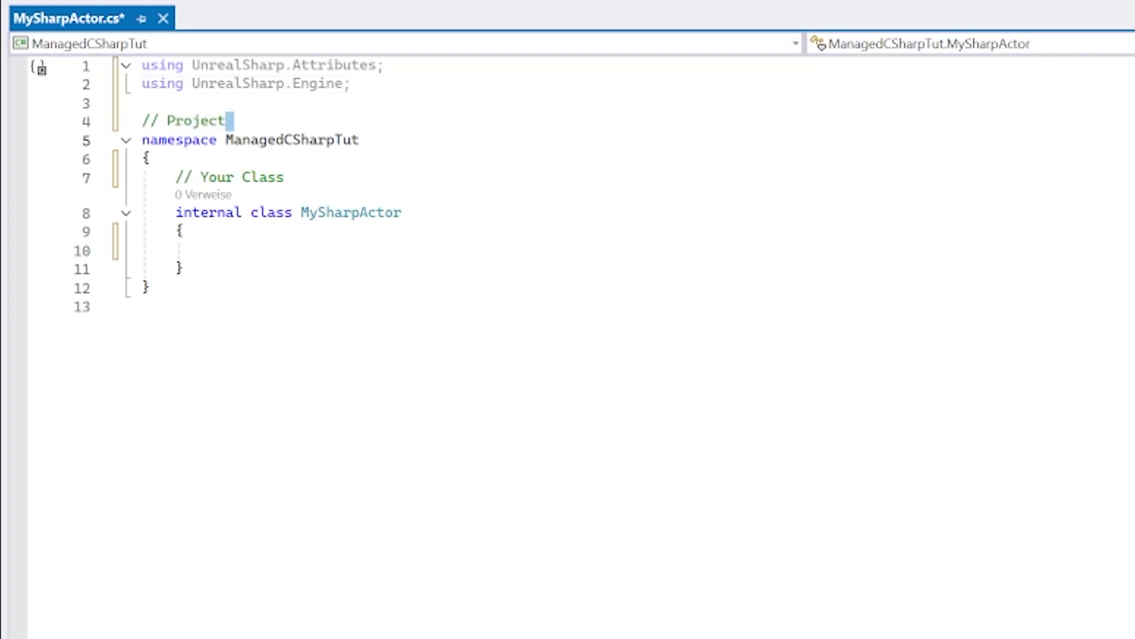
{"action": "left_click", "coordinate": [285, 177]}
{"action": "key", "text": "Return"}
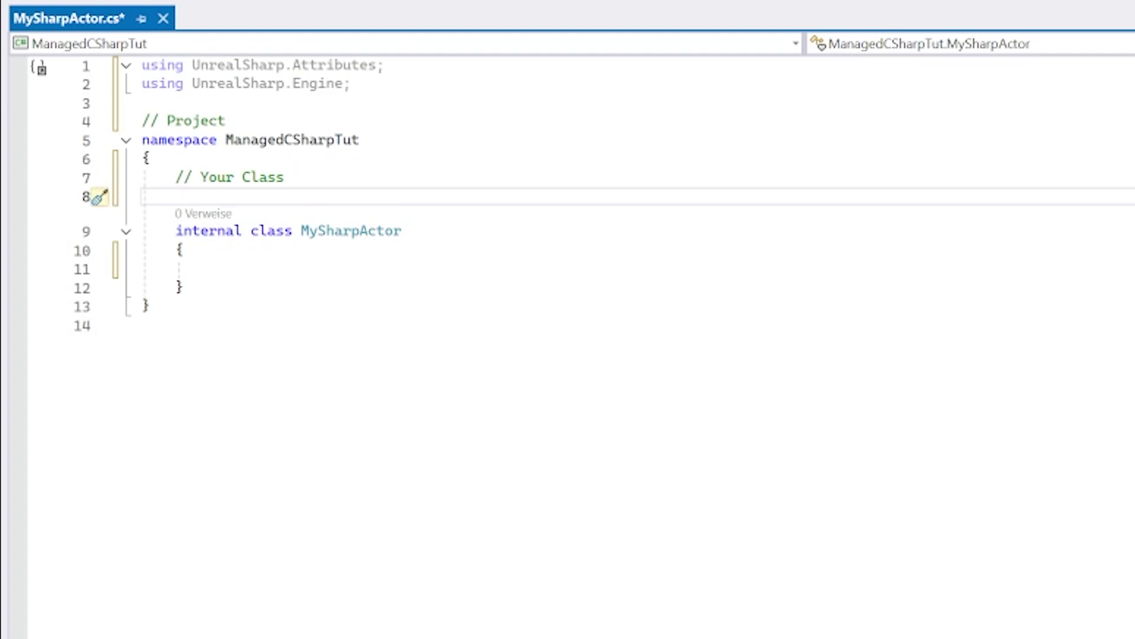
{"action": "type", "text": "[U"}
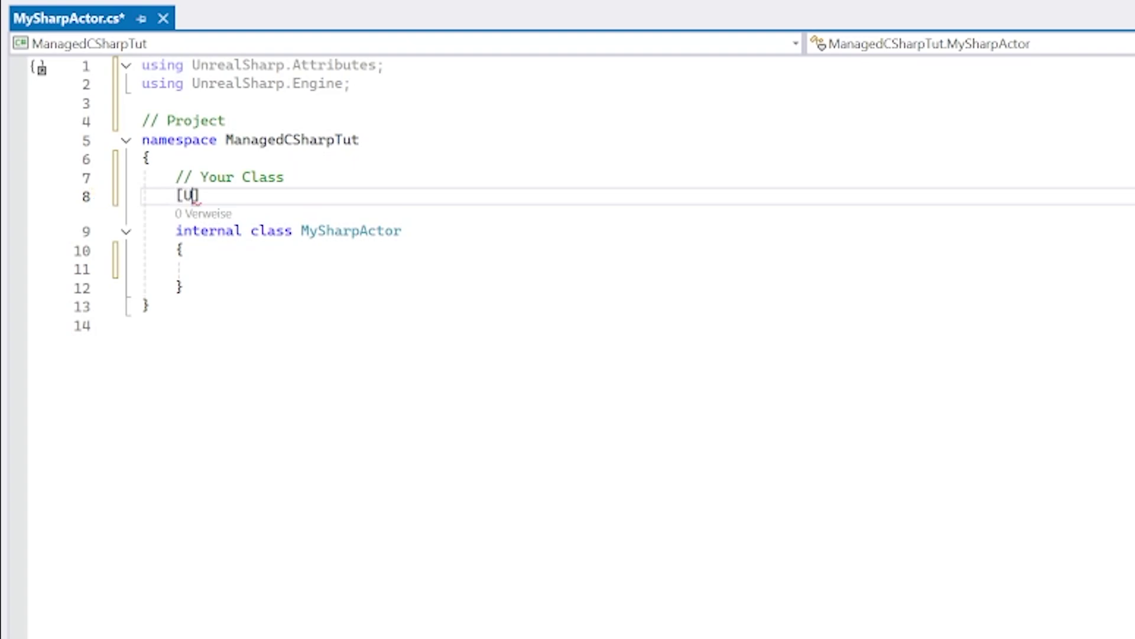
{"action": "type", "text": "Class"}
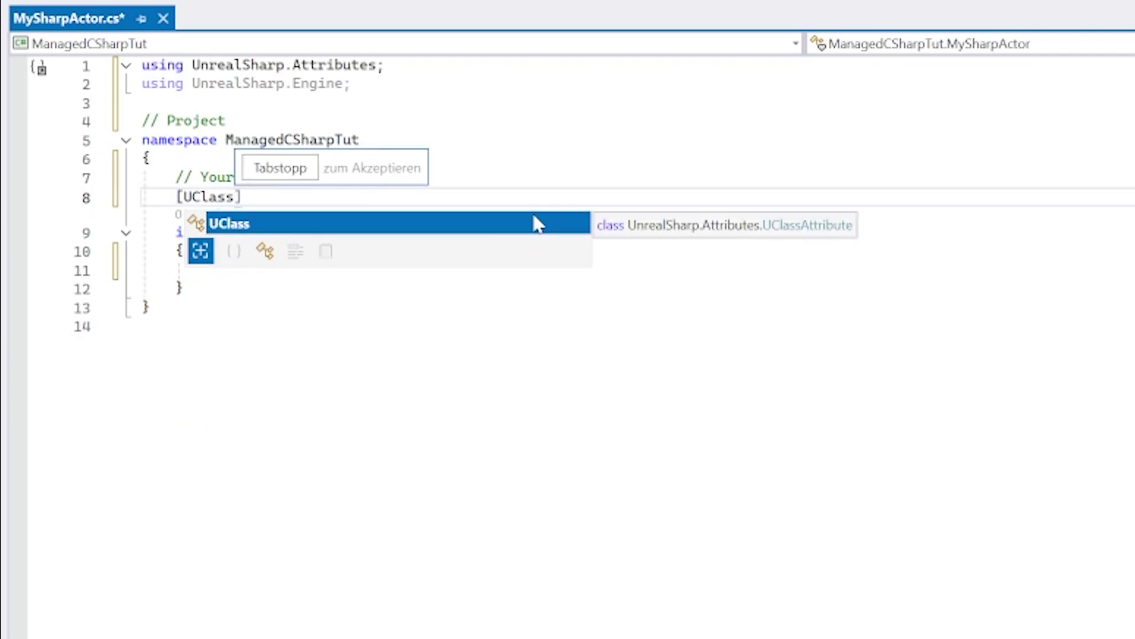
{"action": "key", "text": "Tab"}
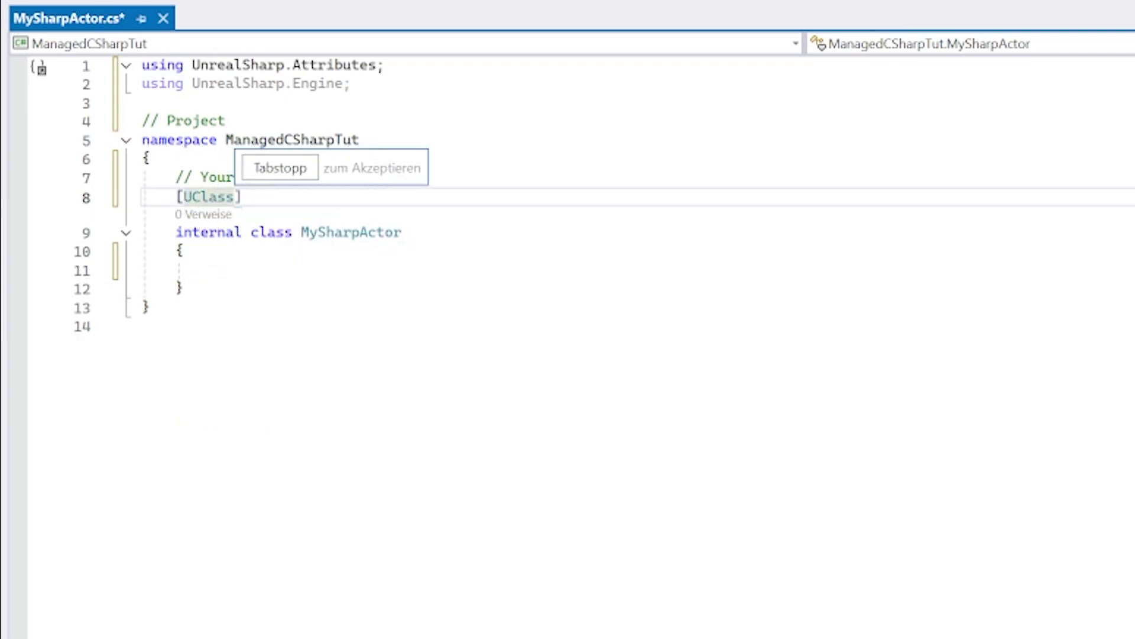
Step: Comment out the 'using UnrealSharp.Attributes;' line, then restore it
{"action": "left_click", "coordinate": [142, 65]}
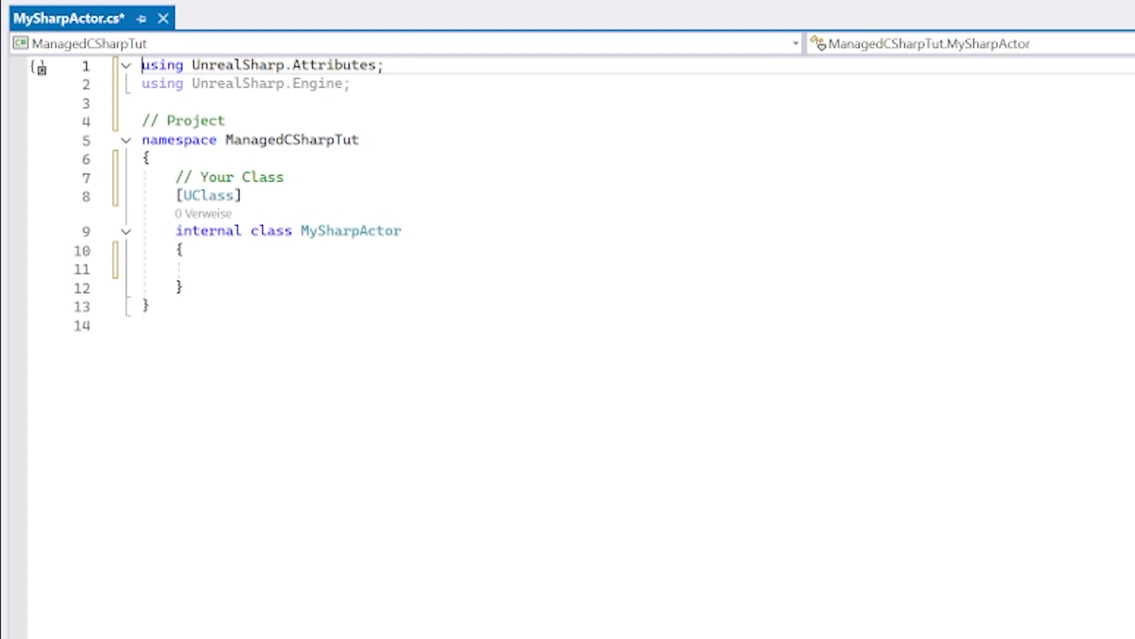
{"action": "type", "text": "//"}
{"action": "left_click", "coordinate": [244, 195]}
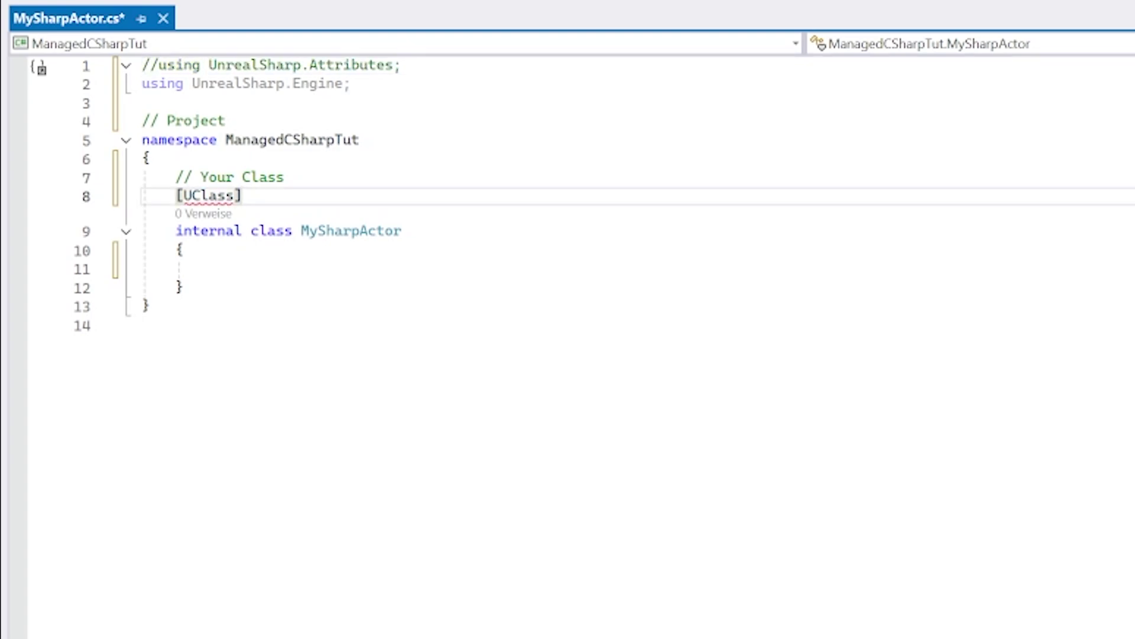
{"action": "left_click", "coordinate": [159, 65]}
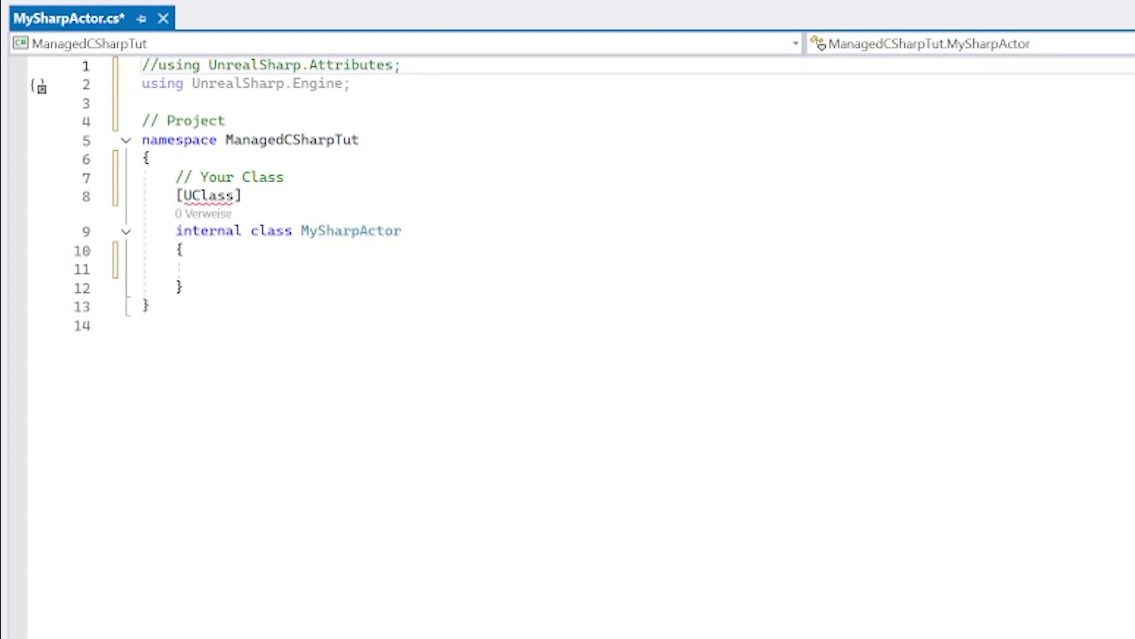
{"action": "key", "text": "BackSpace"}
{"action": "key", "text": "BackSpace"}
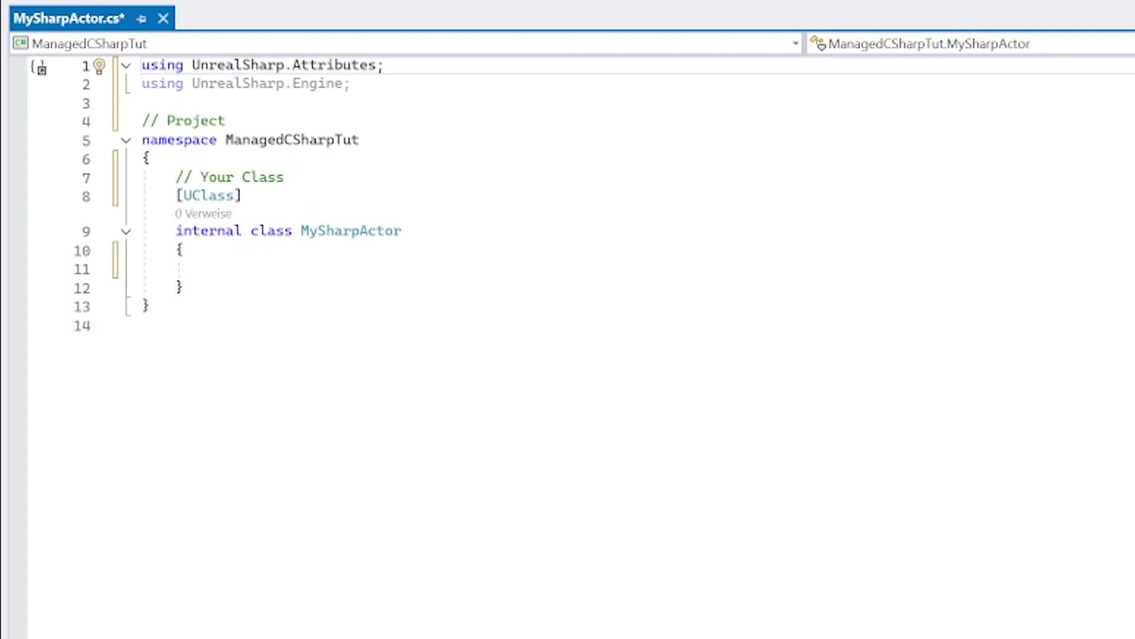
Step: Begin the base class by typing ': Actor' after the MySharpActor class name
{"action": "left_click", "coordinate": [209, 269]}
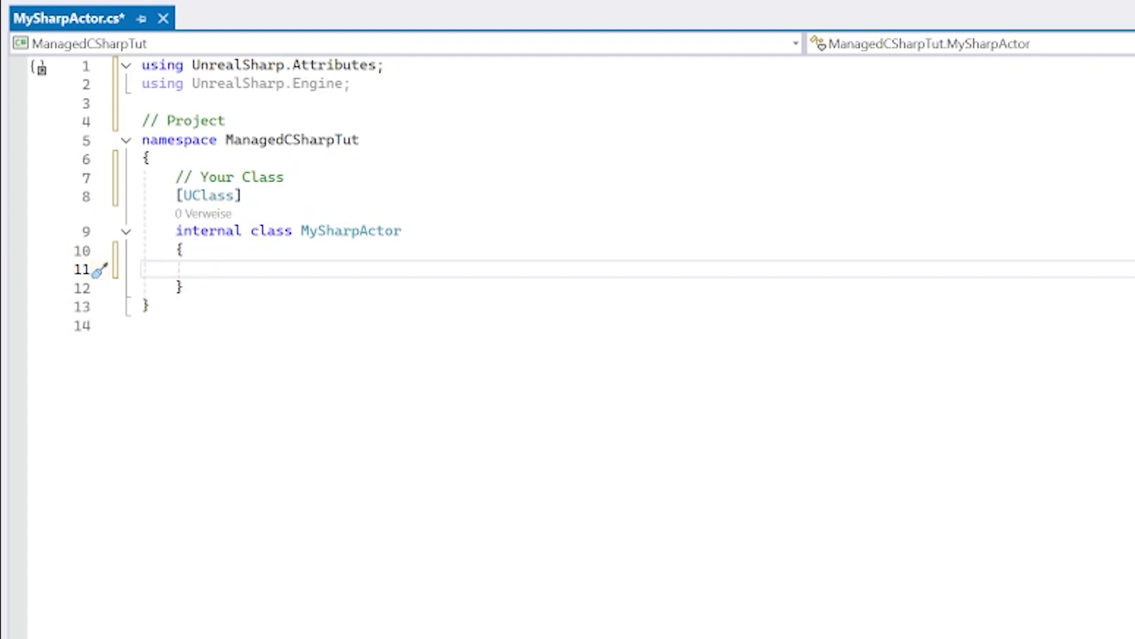
{"action": "left_click", "coordinate": [402, 230]}
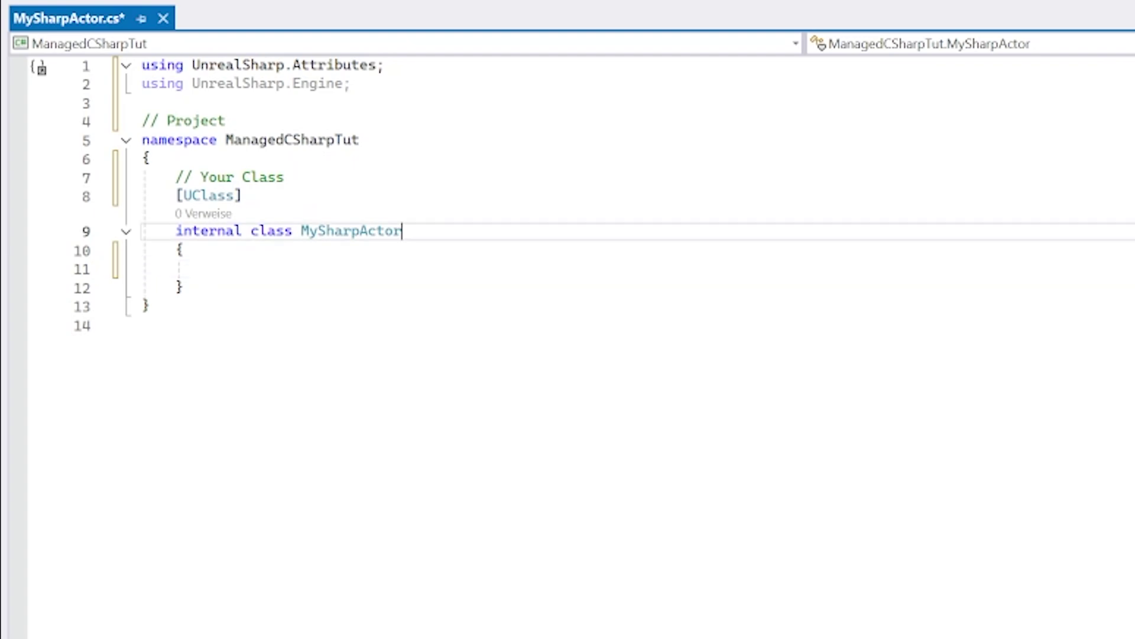
{"action": "type", "text": " : Ac"}
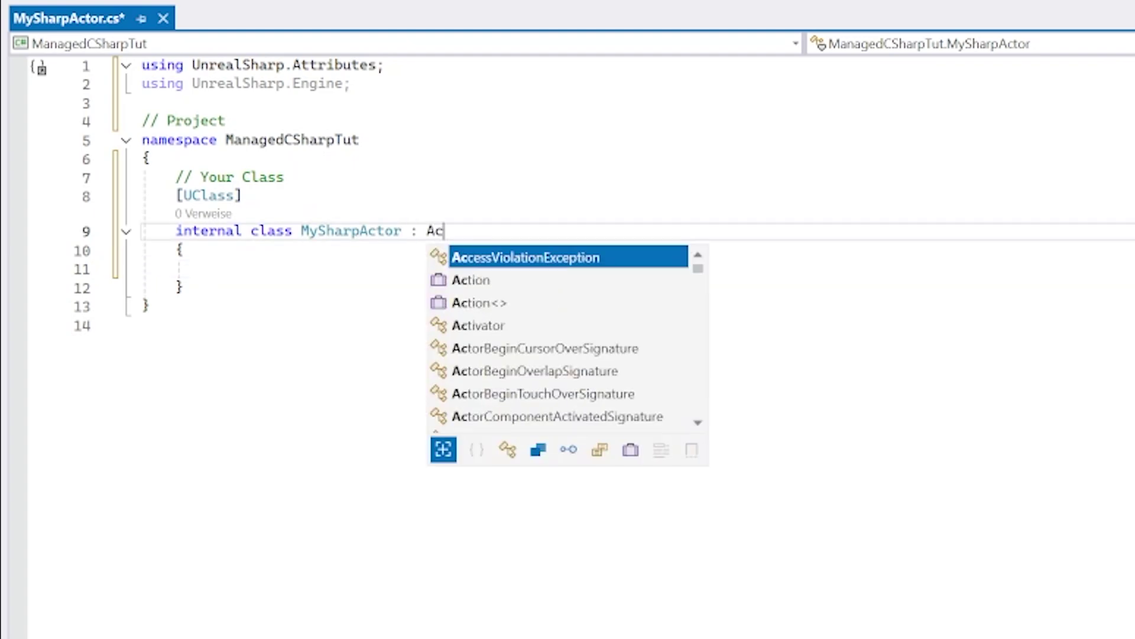
{"action": "type", "text": "tor"}
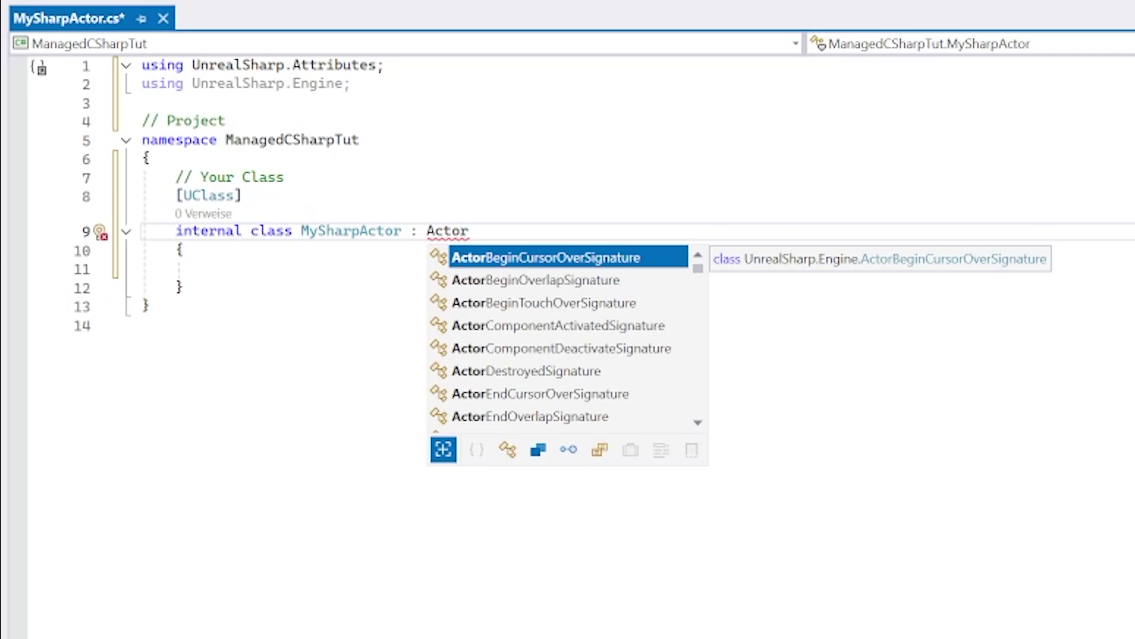
Step: Rename the class to AMySharpActor and make it derive from AActor
{"action": "left_click", "coordinate": [426, 230]}
{"action": "type", "text": "A"}
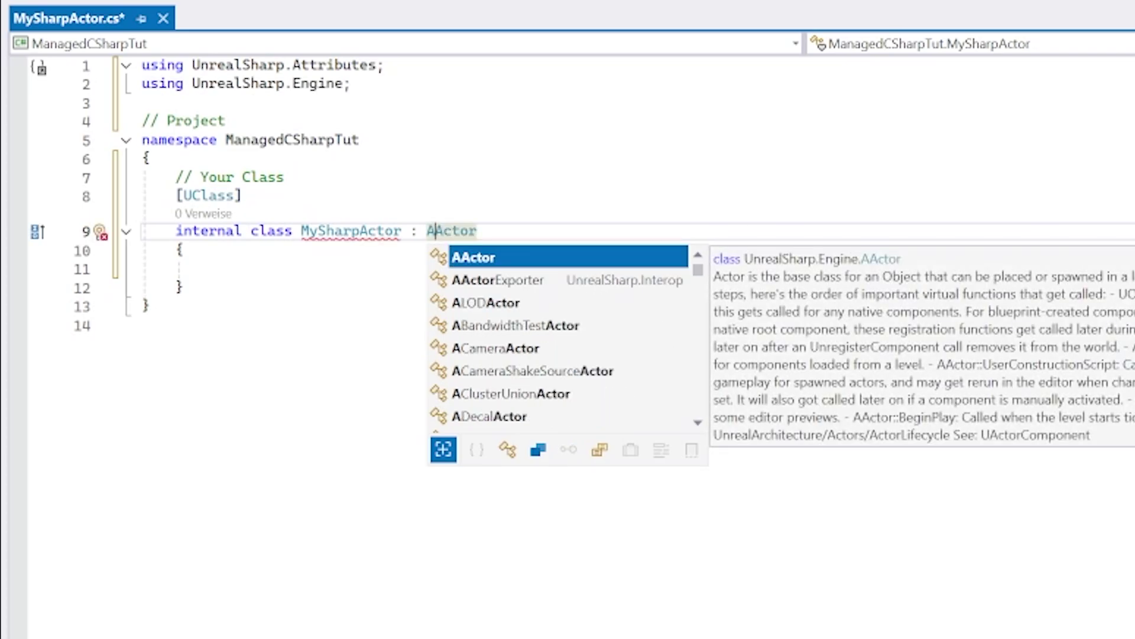
{"action": "left_click", "coordinate": [301, 231]}
{"action": "type", "text": "A"}
{"action": "left_click", "coordinate": [208, 269]}
{"action": "left_click", "coordinate": [344, 231]}
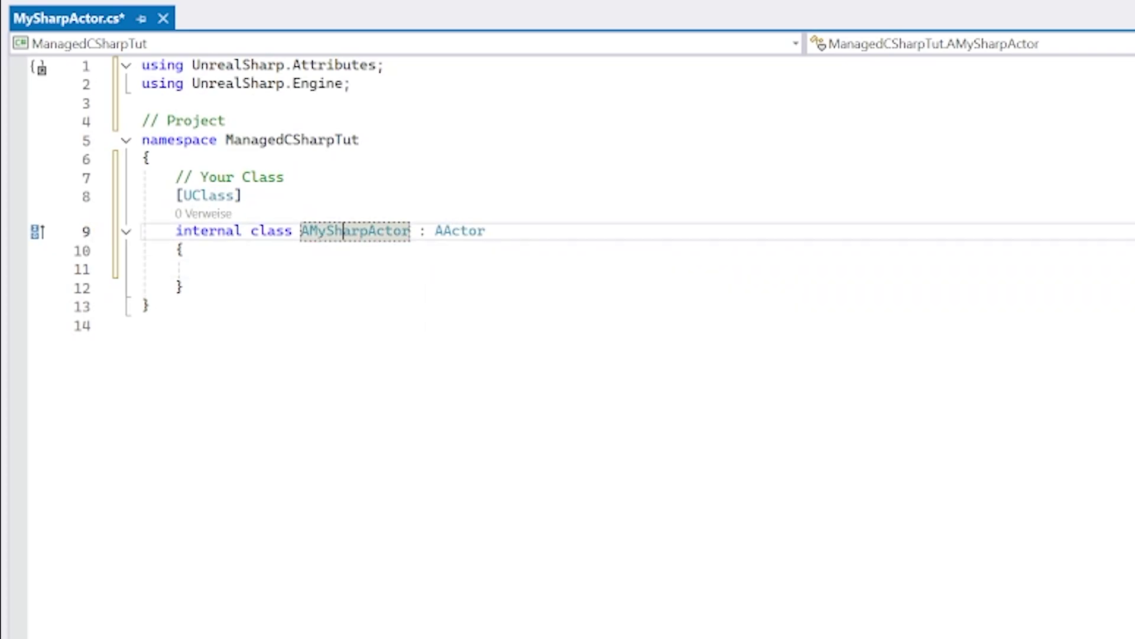
{"action": "left_click", "coordinate": [460, 231]}
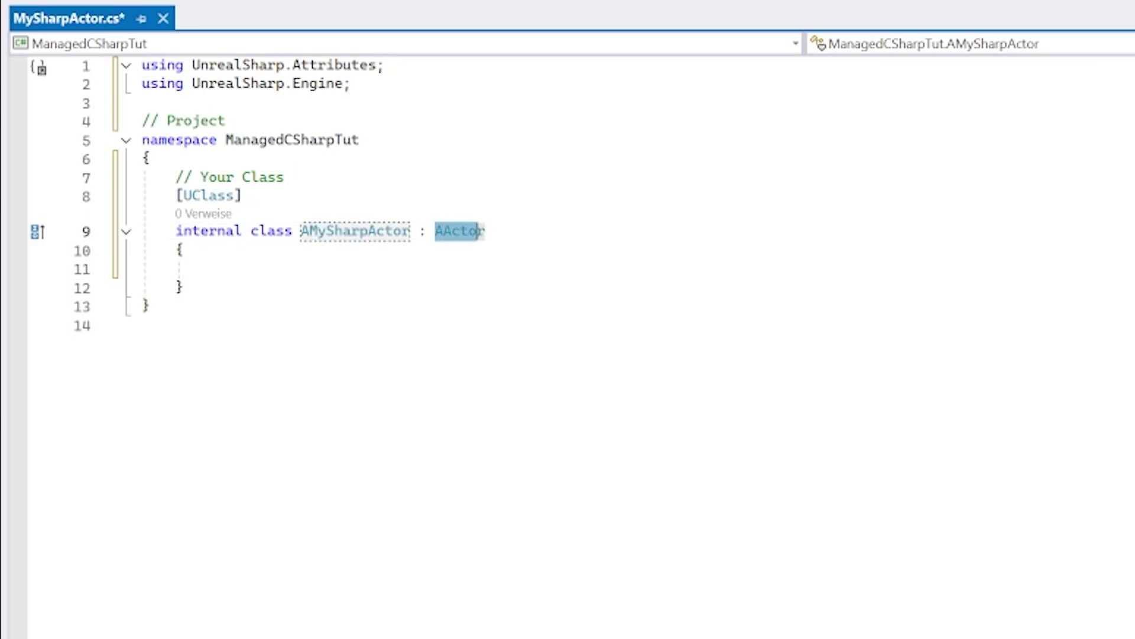
{"action": "left_click", "coordinate": [183, 250]}
{"action": "left_click", "coordinate": [437, 231]}
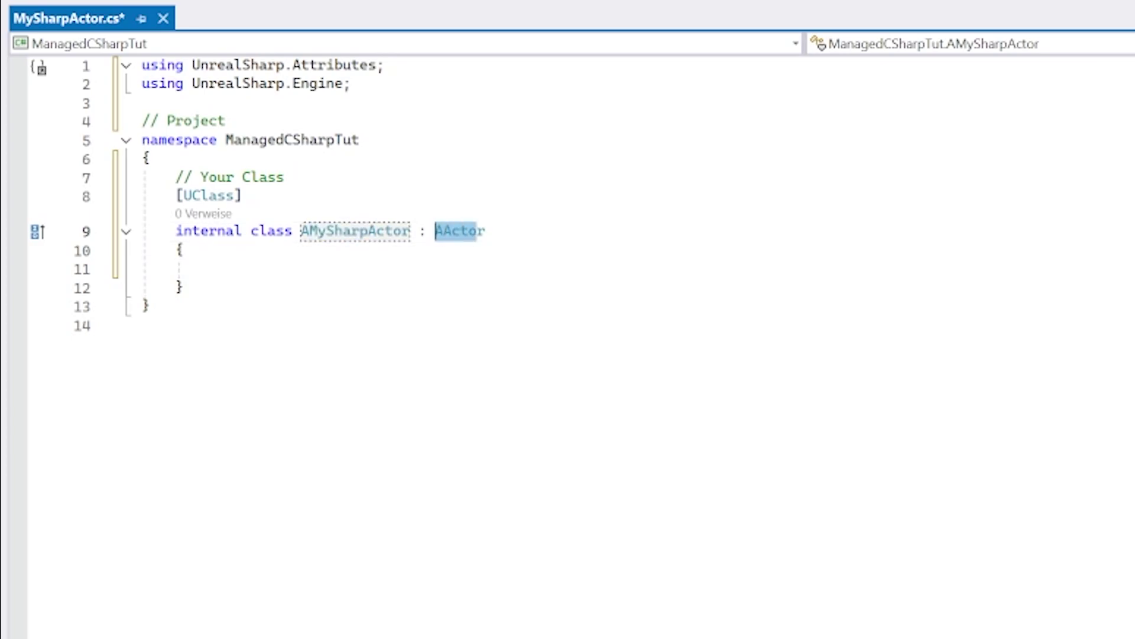
Step: Add an empty constructor 'protected AMySharpActor() { }' inside the class
{"action": "left_click", "coordinate": [208, 269]}
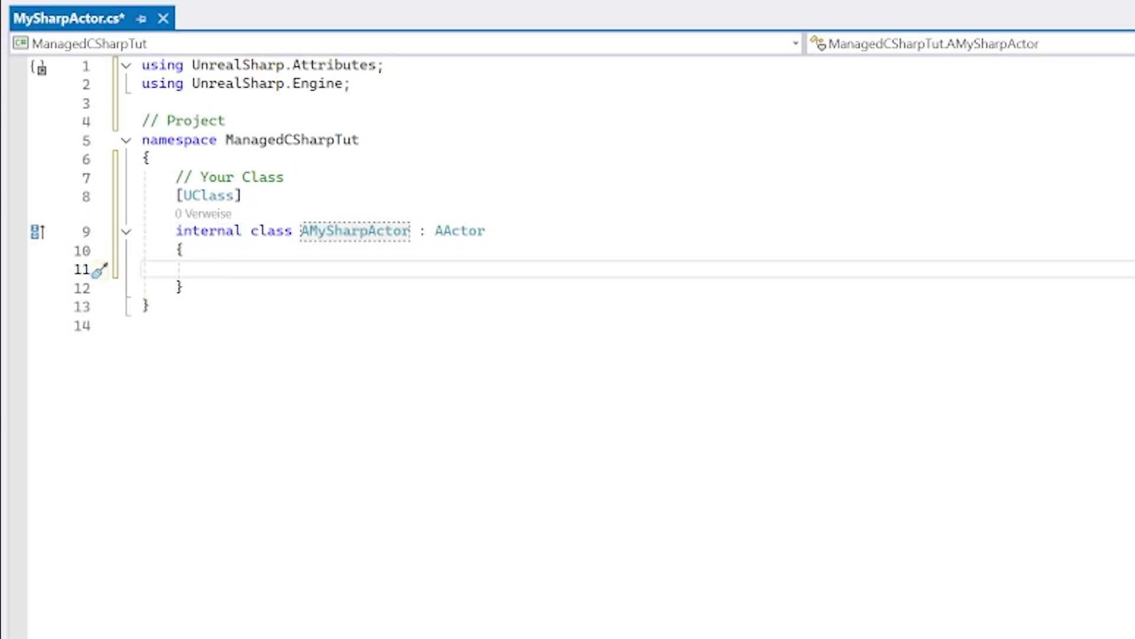
{"action": "type", "text": "pro"}
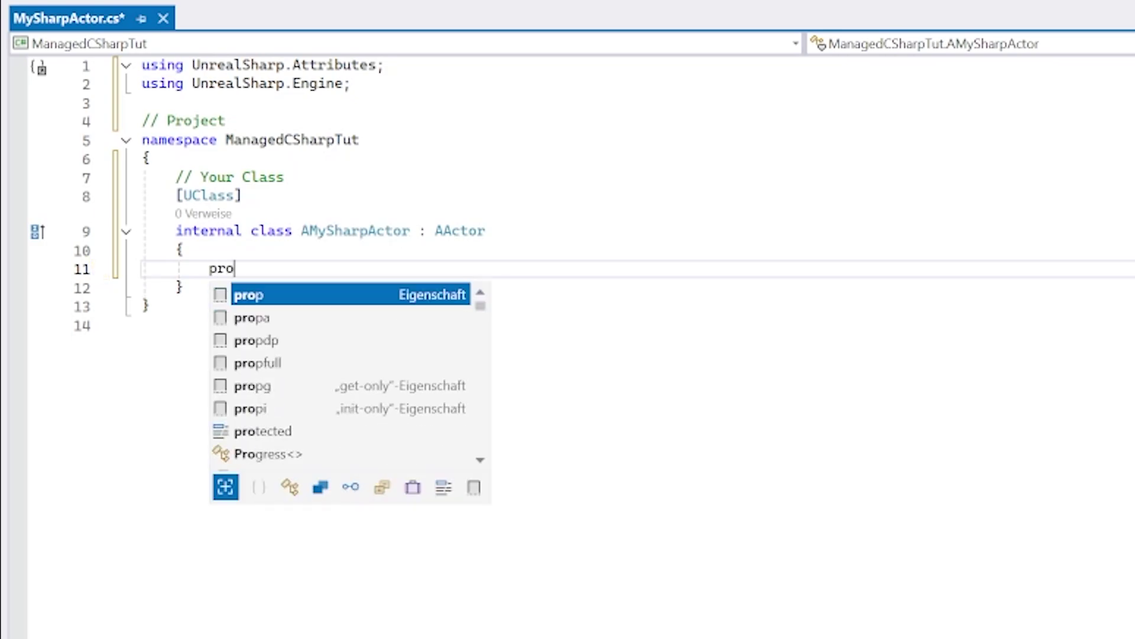
{"action": "type", "text": "tected A"}
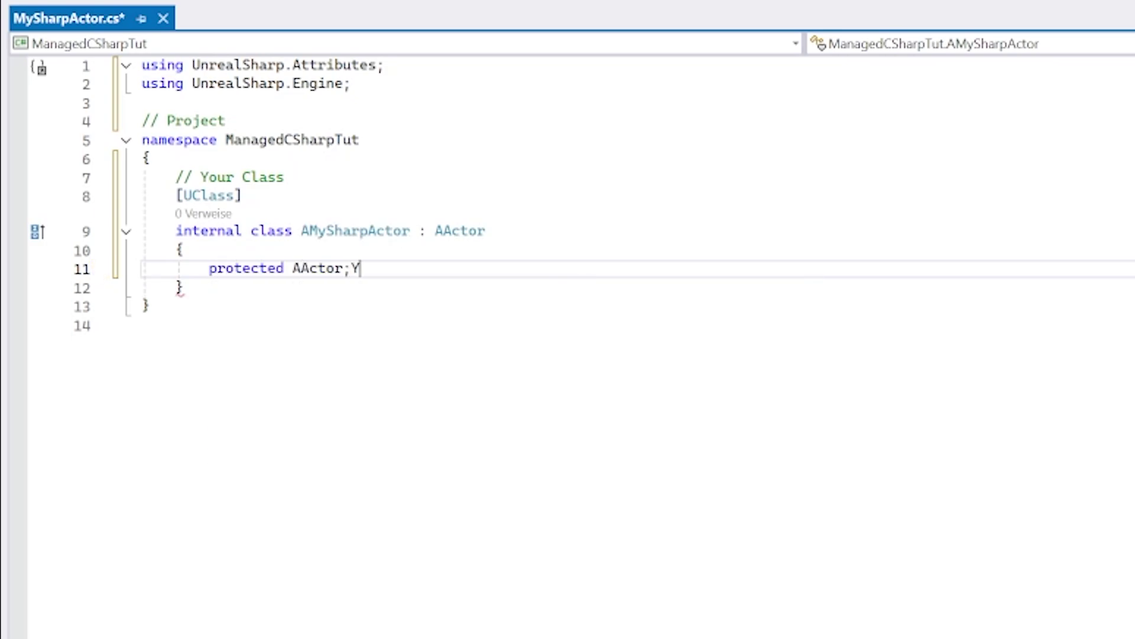
{"action": "type", "text": "Ac"}
{"action": "key", "text": "BackSpace"}
{"action": "key", "text": "BackSpace"}
{"action": "type", "text": "My"}
{"action": "type", "text": "SharpAcotr"}
{"action": "key", "text": "BackSpace"}
{"action": "key", "text": "BackSpace"}
{"action": "key", "text": "BackSpace"}
{"action": "type", "text": "tor"}
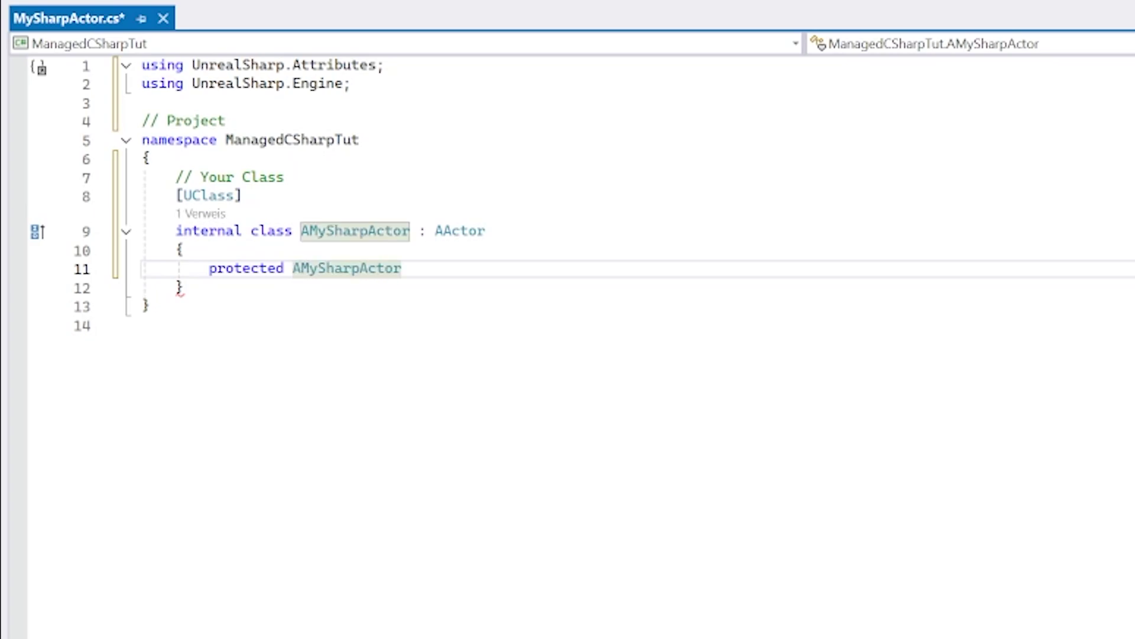
{"action": "type", "text": "()"}
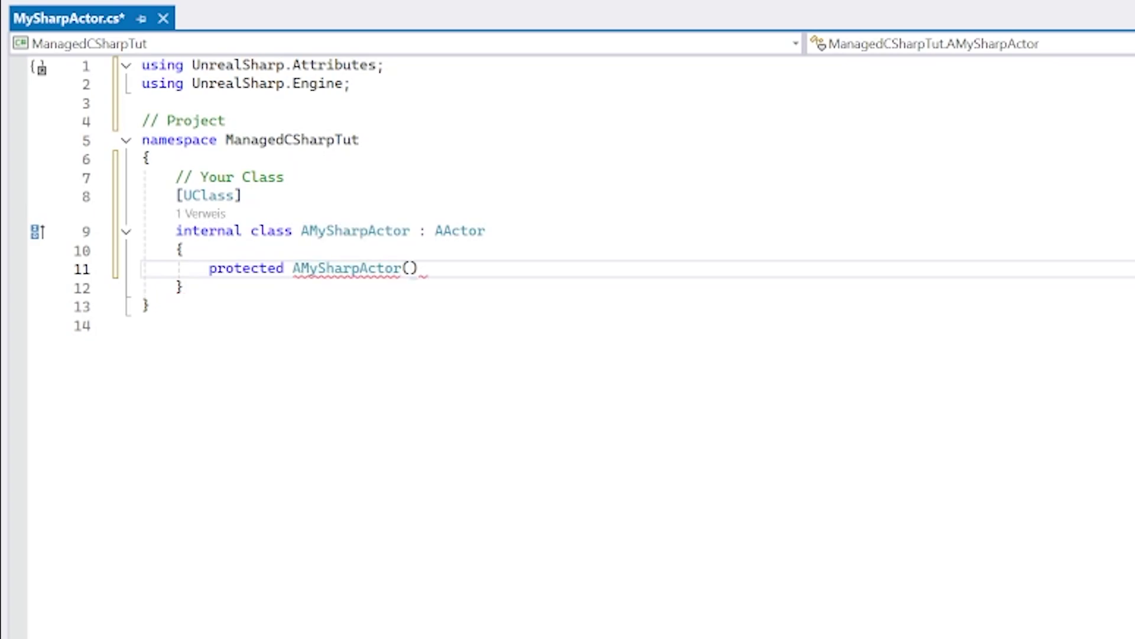
{"action": "type", "text": " { "}
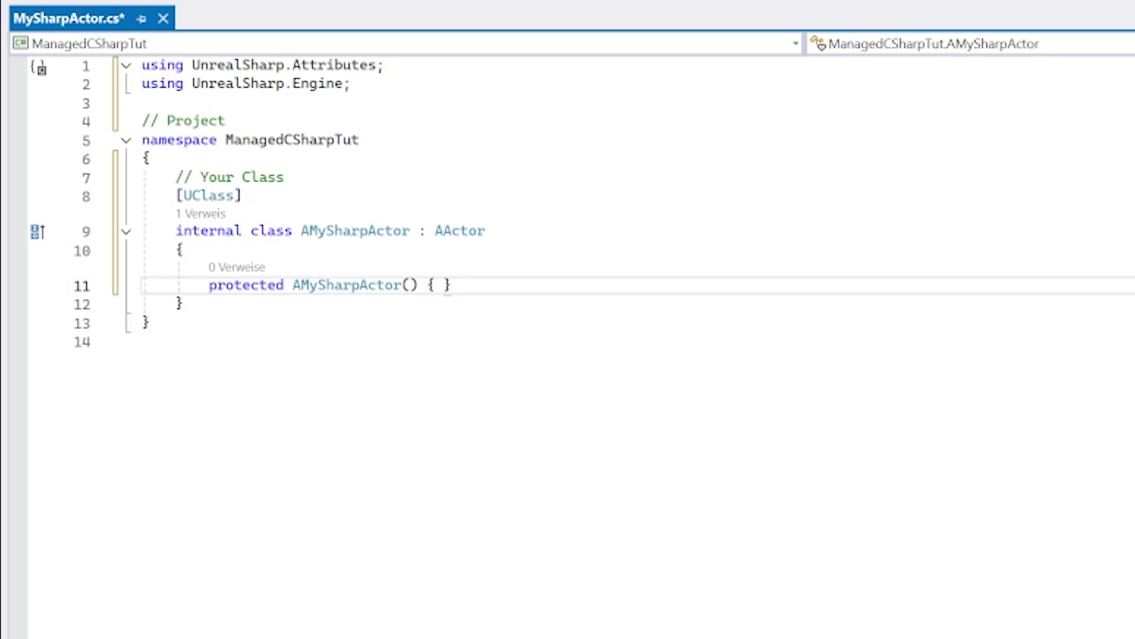
{"action": "type", "text": "}"}
Step: Put a '// Setup' comment above the constructor and blank lines below it
{"action": "left_click", "coordinate": [184, 249]}
{"action": "key", "text": "Return"}
{"action": "type", "text": "// Setup"}
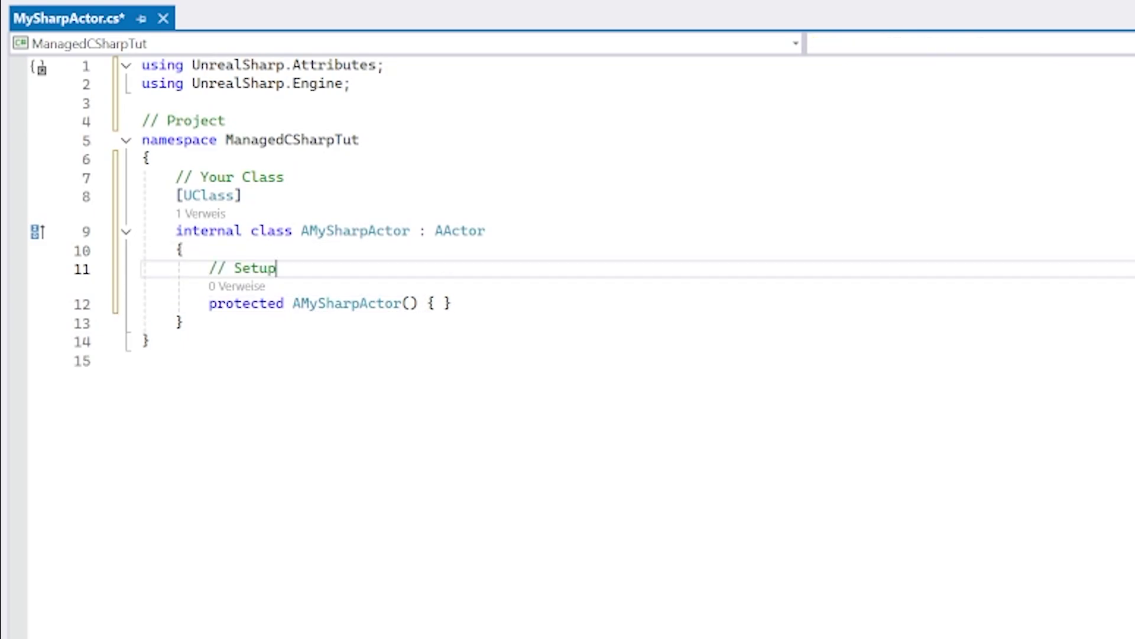
{"action": "left_click", "coordinate": [452, 302]}
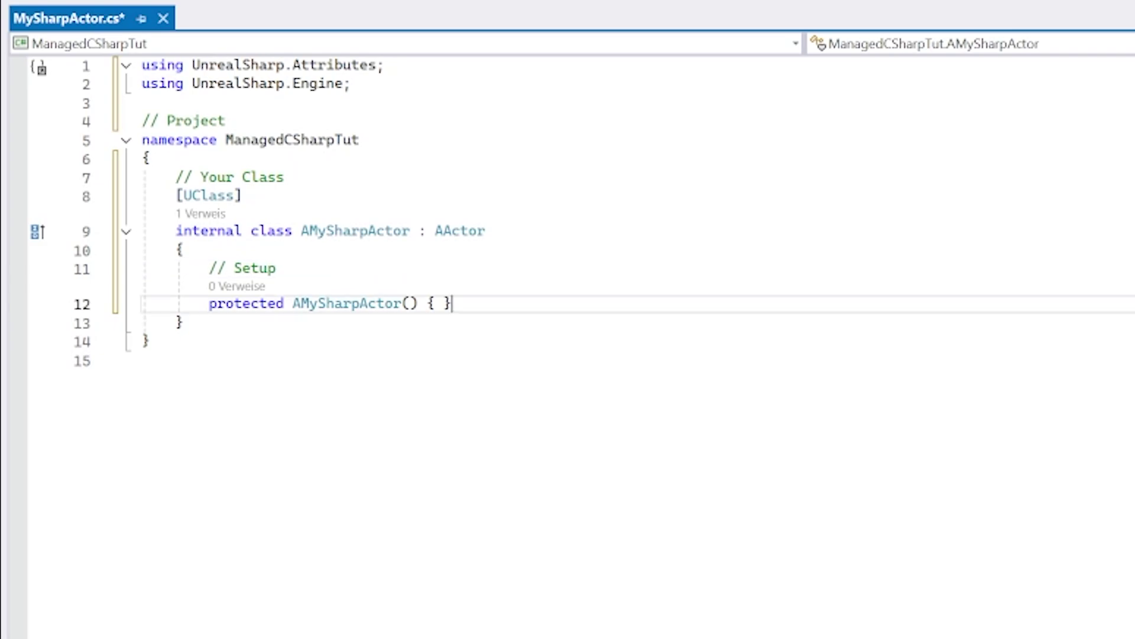
{"action": "key", "text": "Return"}
{"action": "key", "text": "Return"}
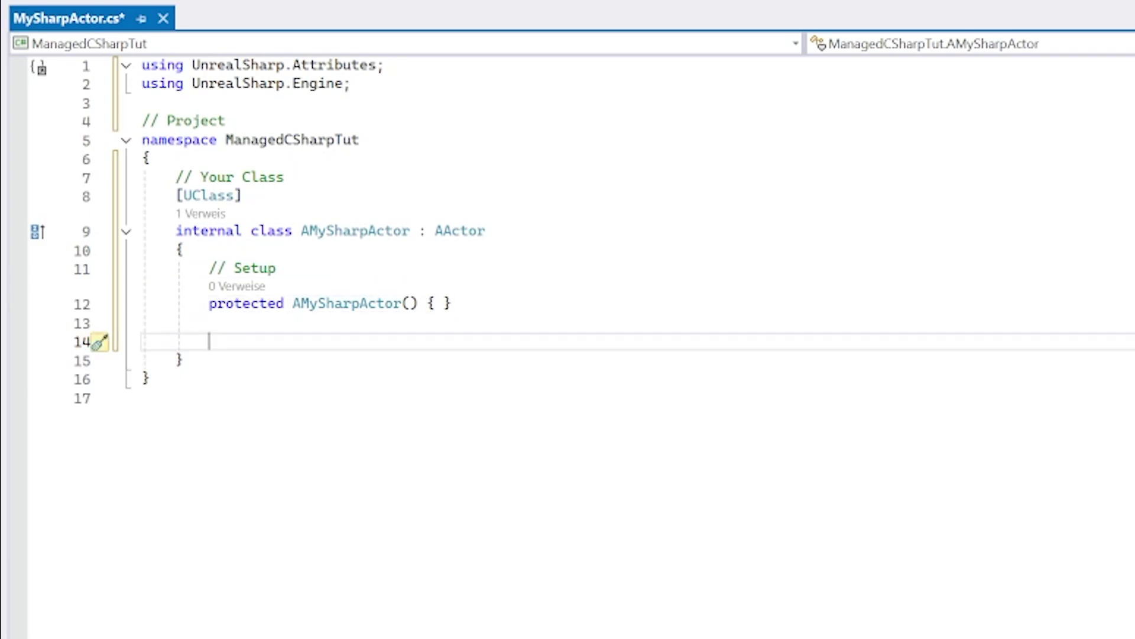
{"action": "left_click_drag", "start_coordinate": [292, 303], "coordinate": [403, 303]}
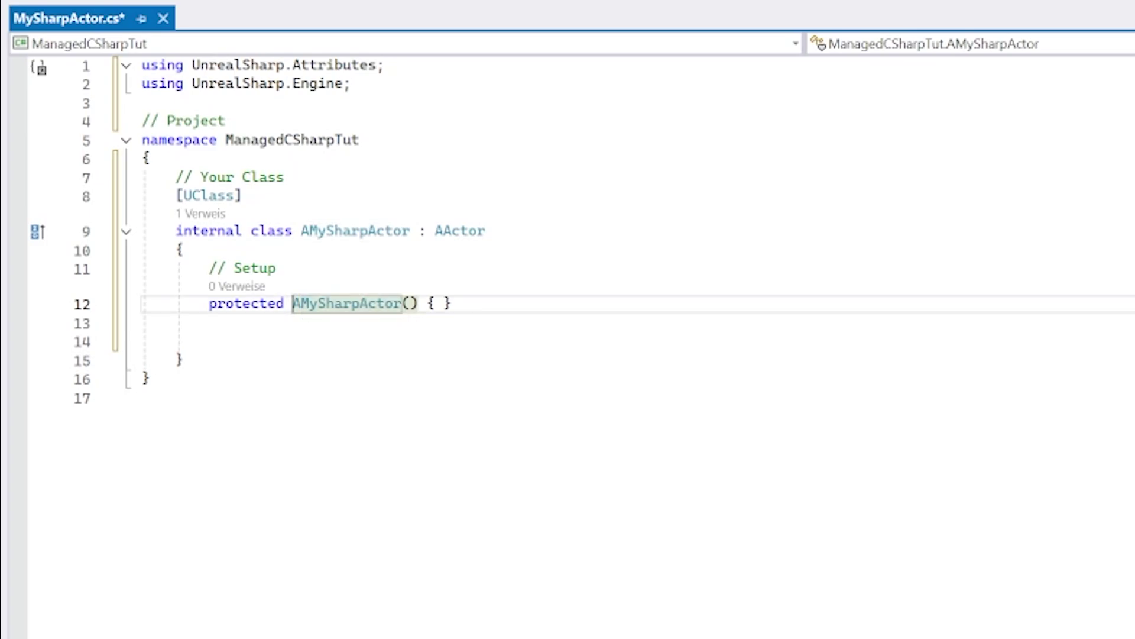
{"action": "key", "text": "ctrl+shift+Left"}
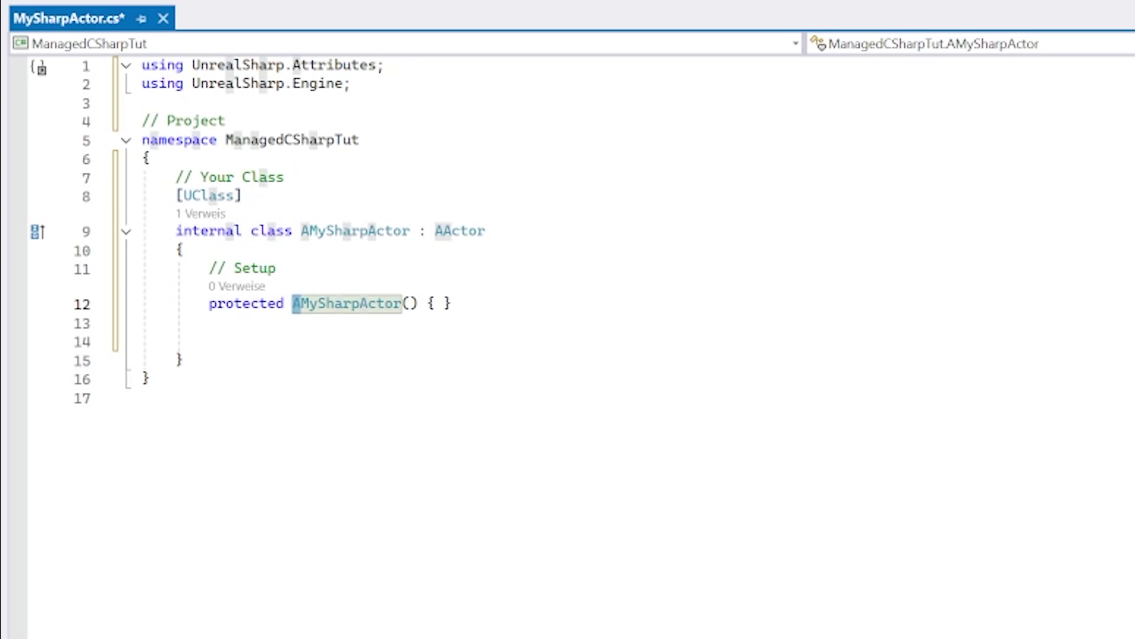
{"action": "double_click", "coordinate": [460, 230]}
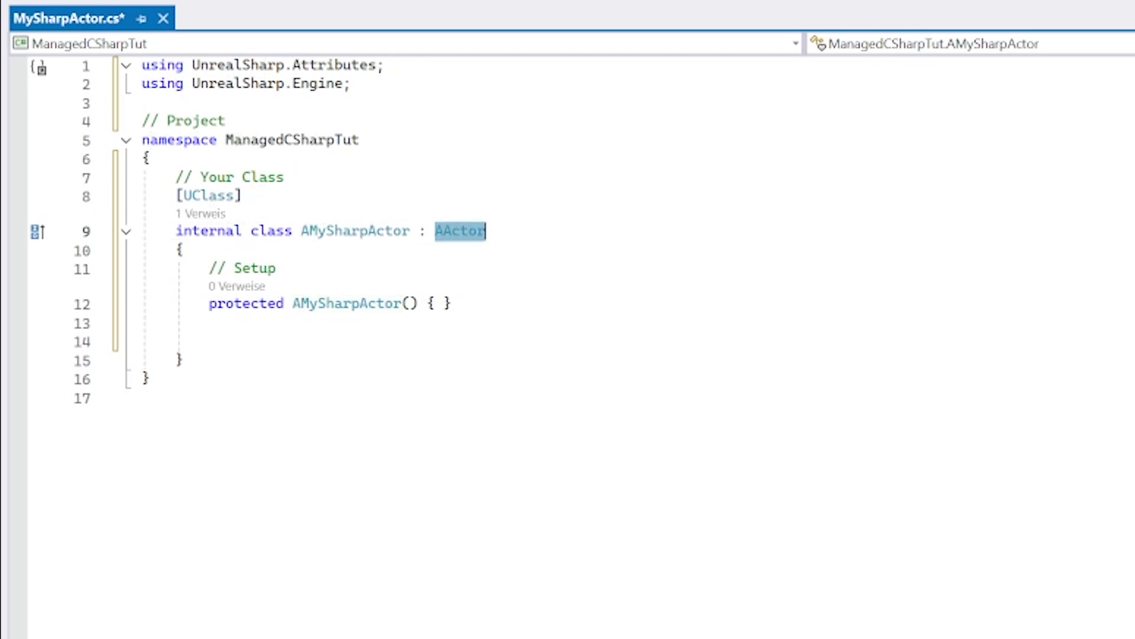
{"action": "left_click", "coordinate": [310, 231]}
{"action": "key", "text": "BackSpace"}
{"action": "left_click", "coordinate": [210, 323]}
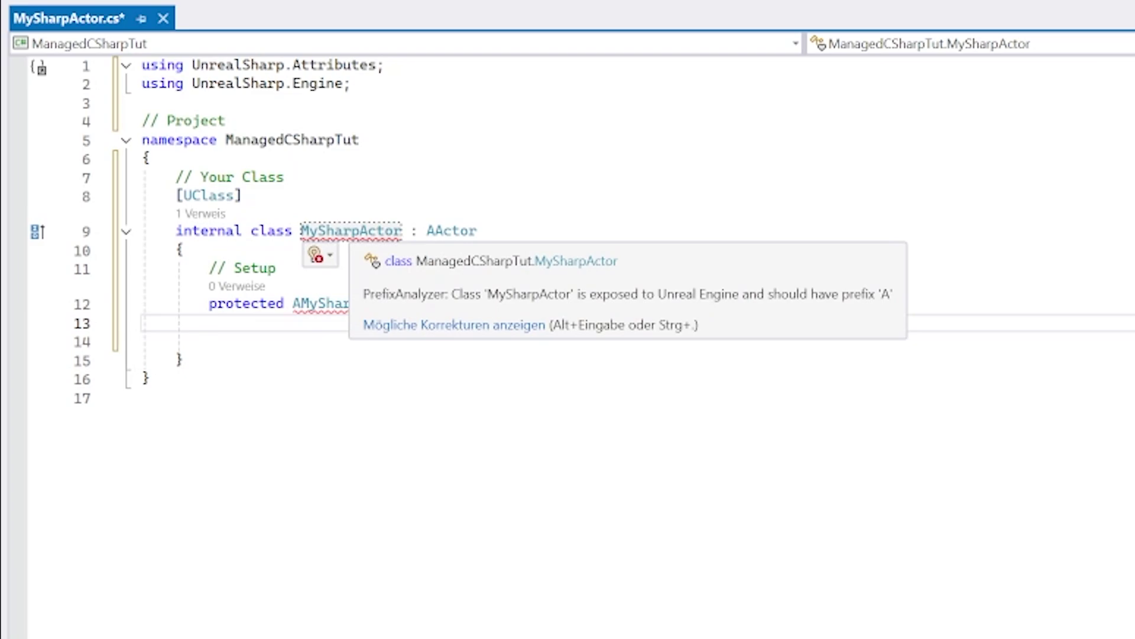
{"action": "left_click", "coordinate": [301, 231]}
{"action": "type", "text": "A"}
{"action": "left_click", "coordinate": [185, 360]}
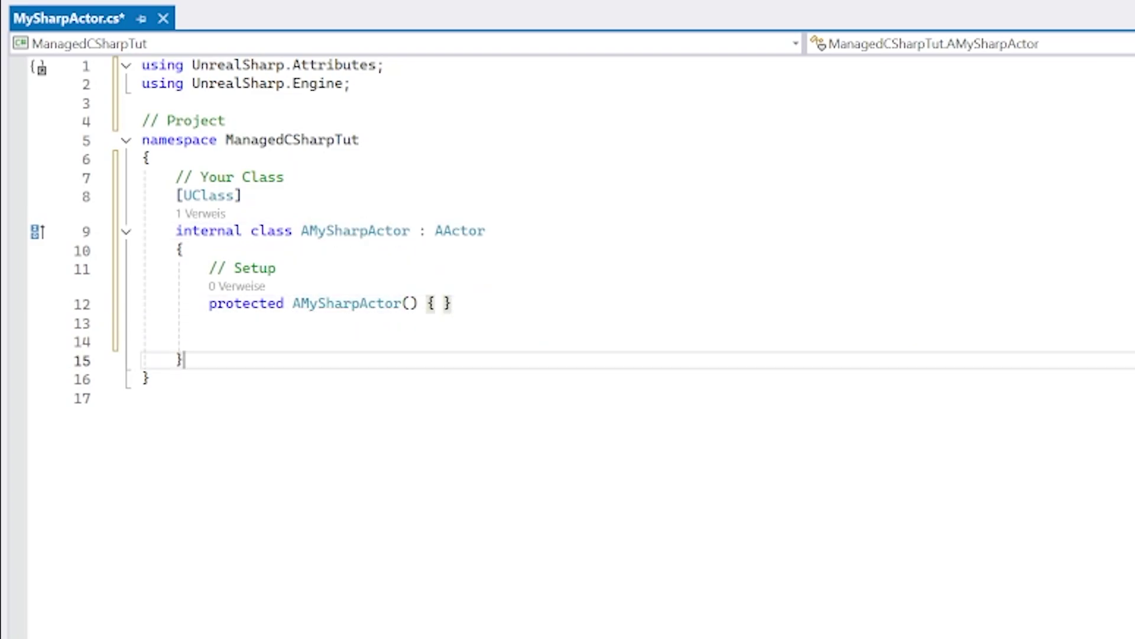
{"action": "left_click", "coordinate": [210, 322]}
Step: Add a protected override of BeginPlay to AMySharpActor
{"action": "key", "text": "Return"}
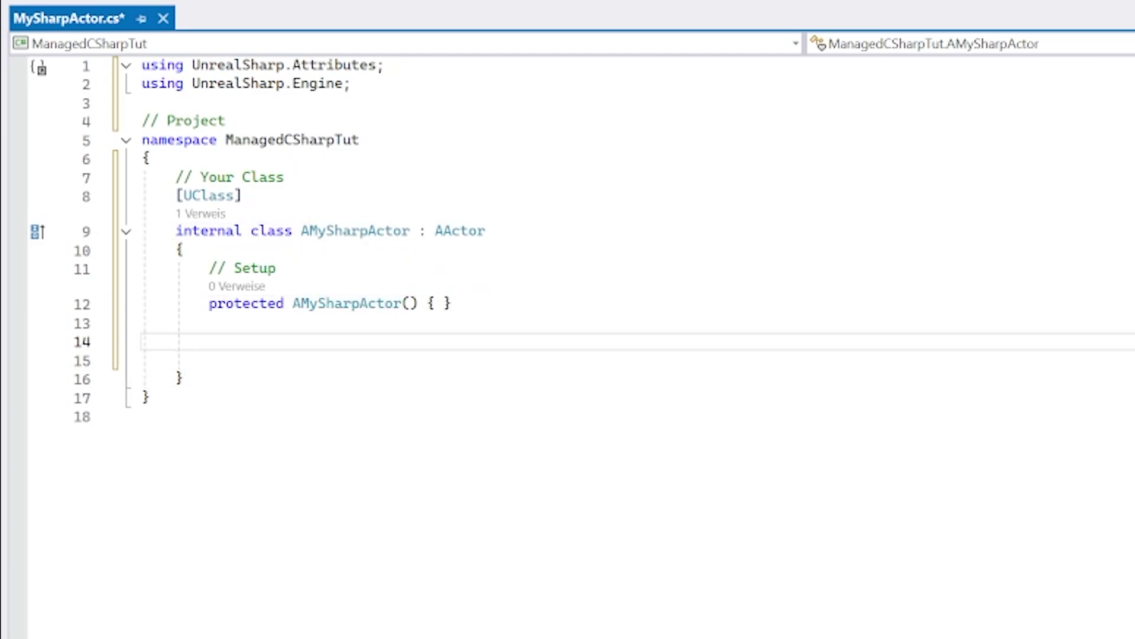
{"action": "type", "text": "protected overri"}
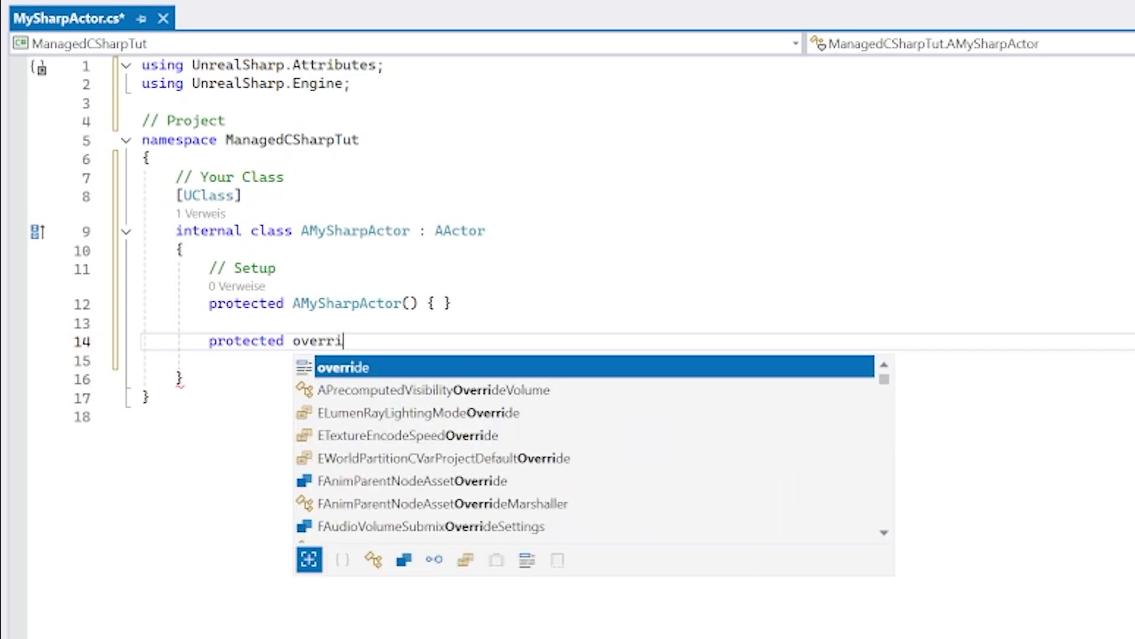
{"action": "type", "text": "de void Beg"}
{"action": "key", "text": "Down"}
{"action": "key", "text": "Tab"}
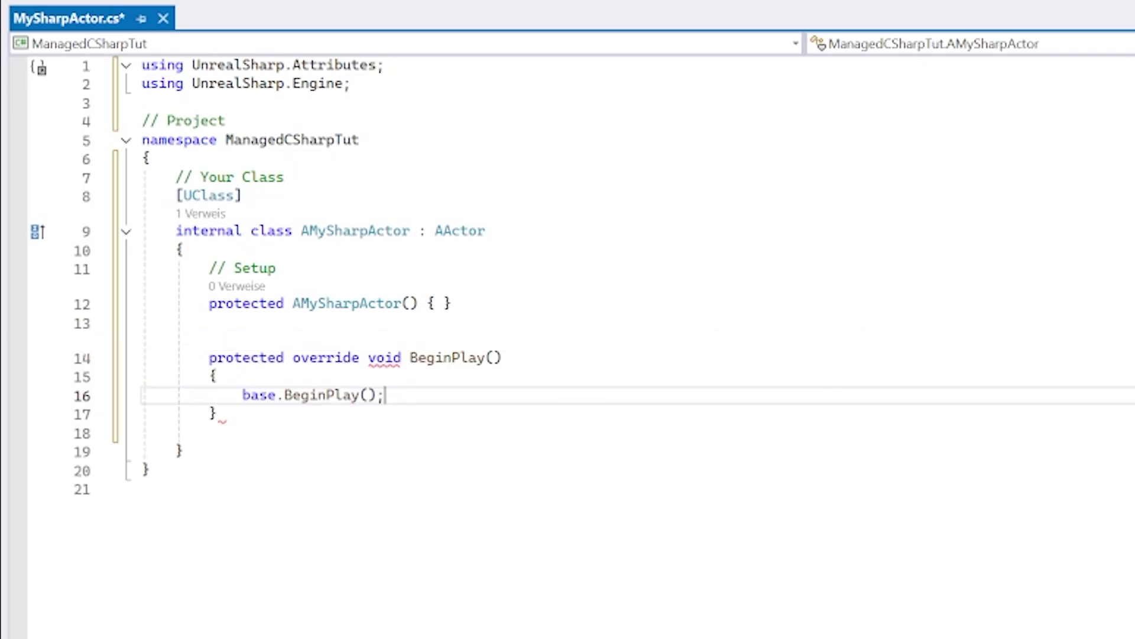
Step: Insert PrintString("Hello from C#!"); above base.BeginPlay() and save MySharpActor.cs
{"action": "key", "text": "Up"}
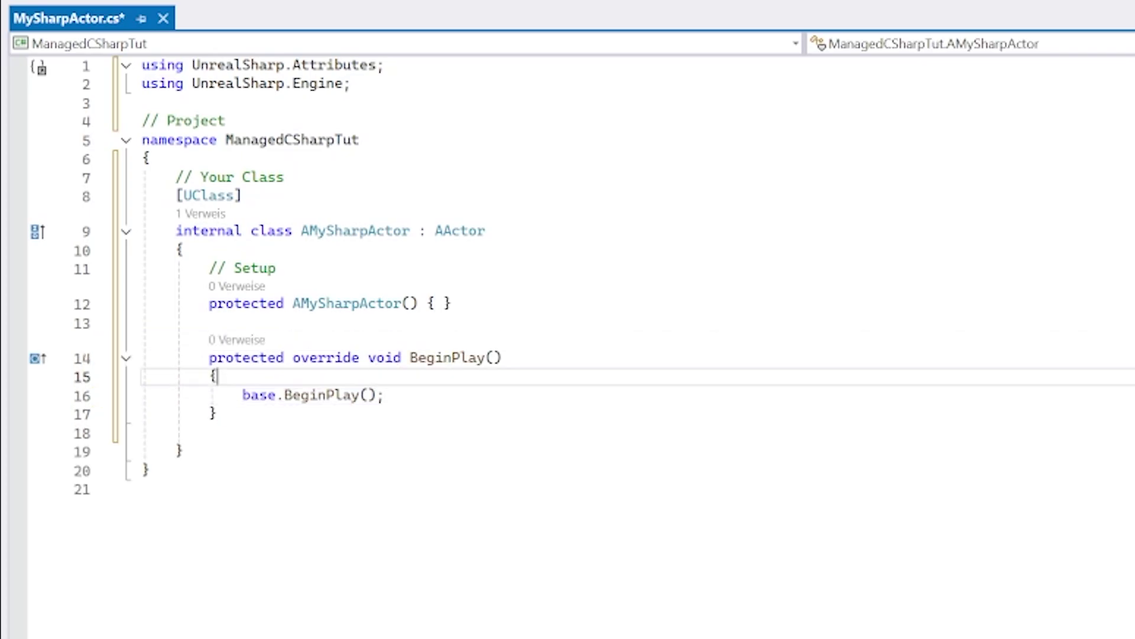
{"action": "key", "text": "Return"}
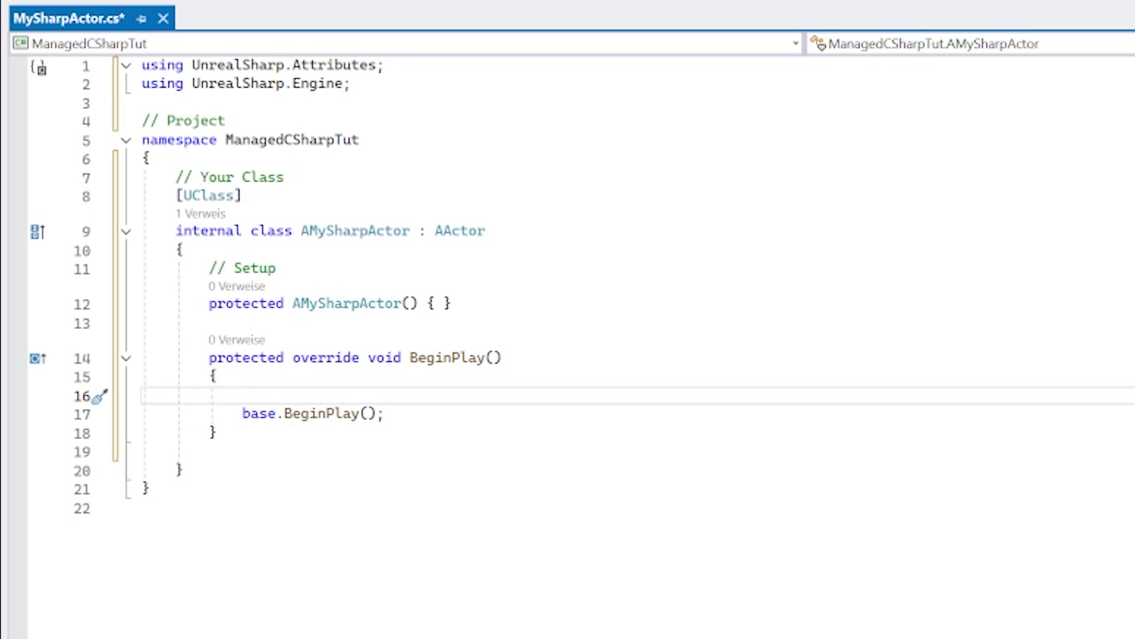
{"action": "type", "text": "Print"}
{"action": "key", "text": "BackSpace"}
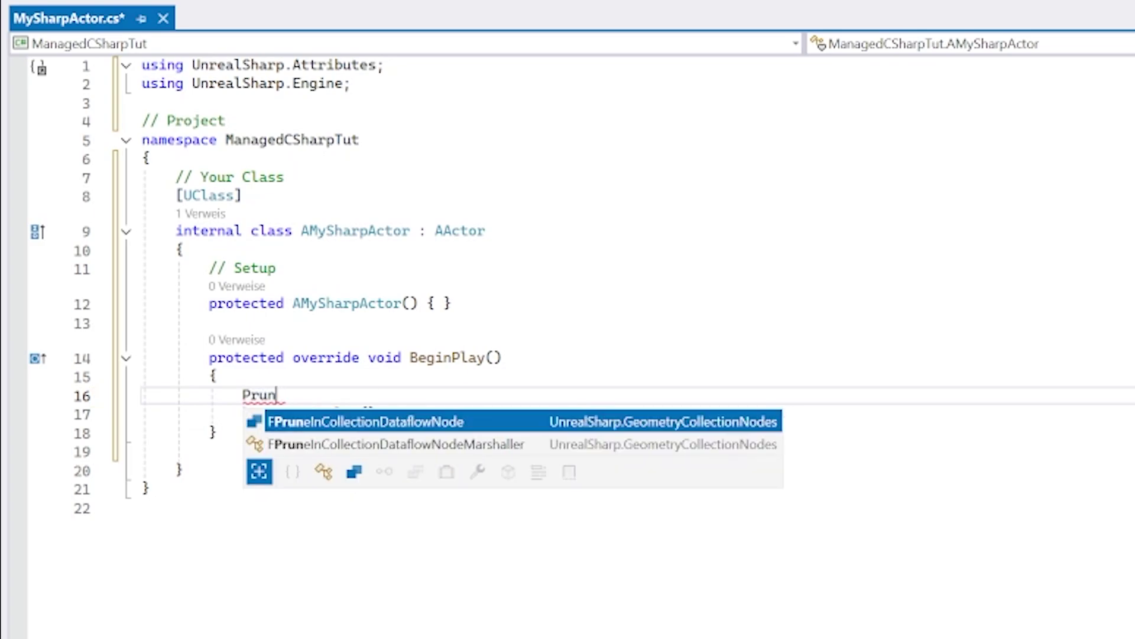
{"action": "key", "text": "BackSpace"}
{"action": "key", "text": "BackSpace"}
{"action": "type", "text": "int"}
{"action": "key", "text": "Tab"}
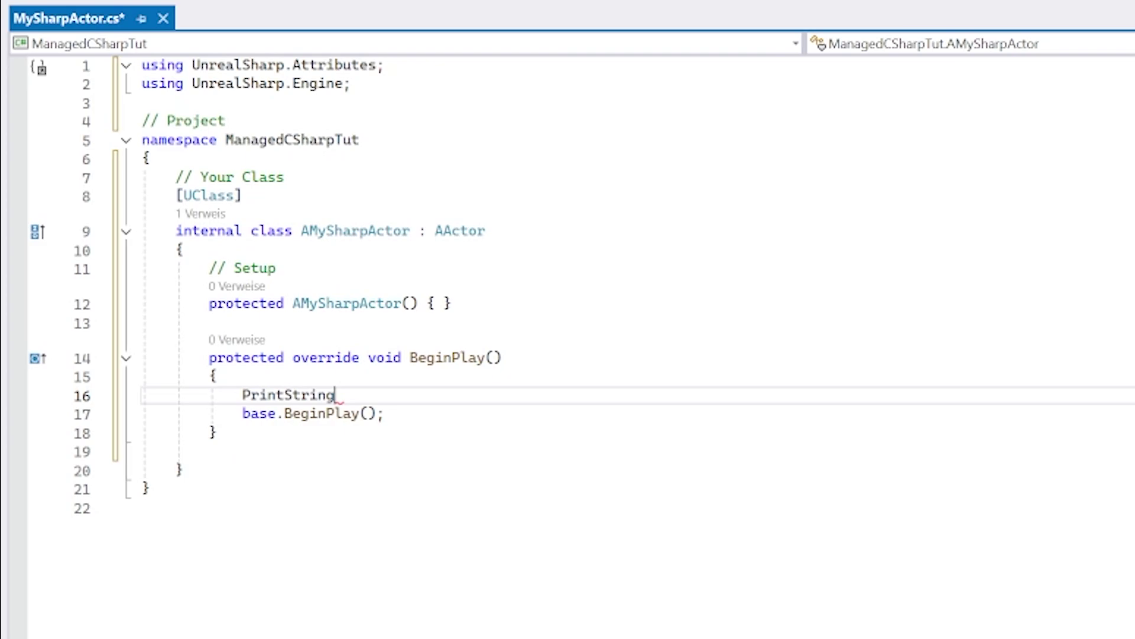
{"action": "type", "text": "(\""}
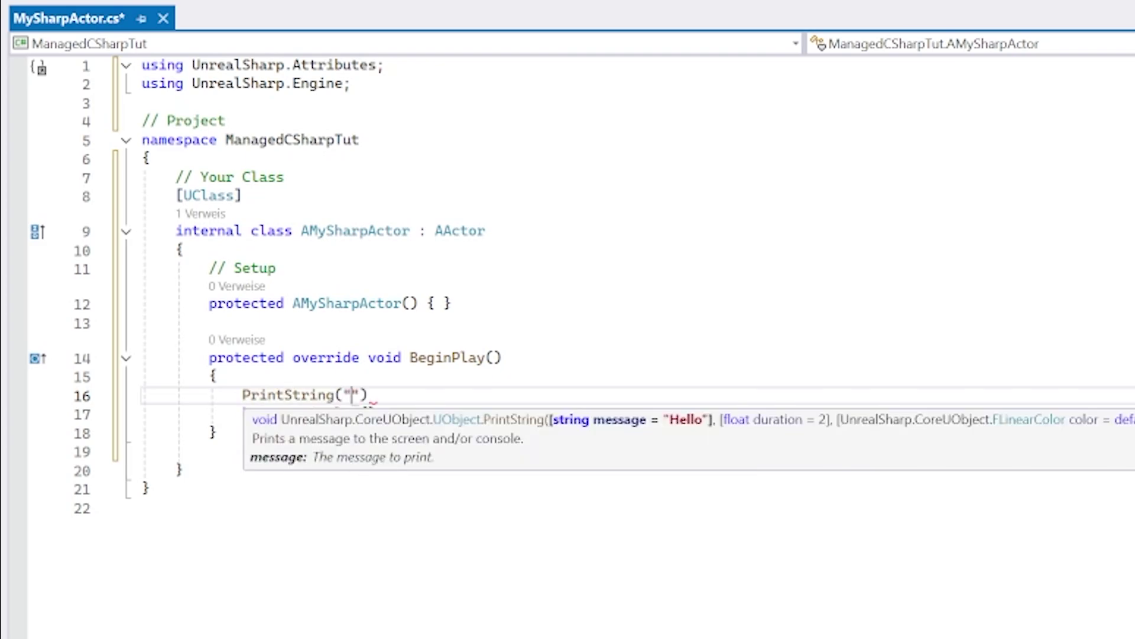
{"action": "type", "text": "Hello fro"}
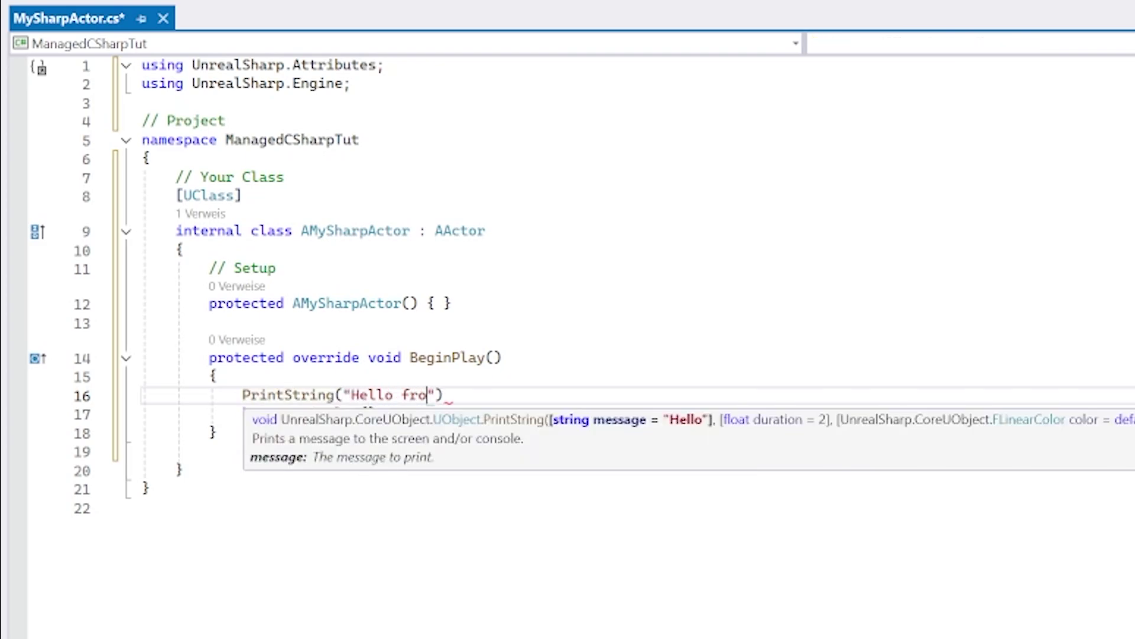
{"action": "type", "text": "m C#"}
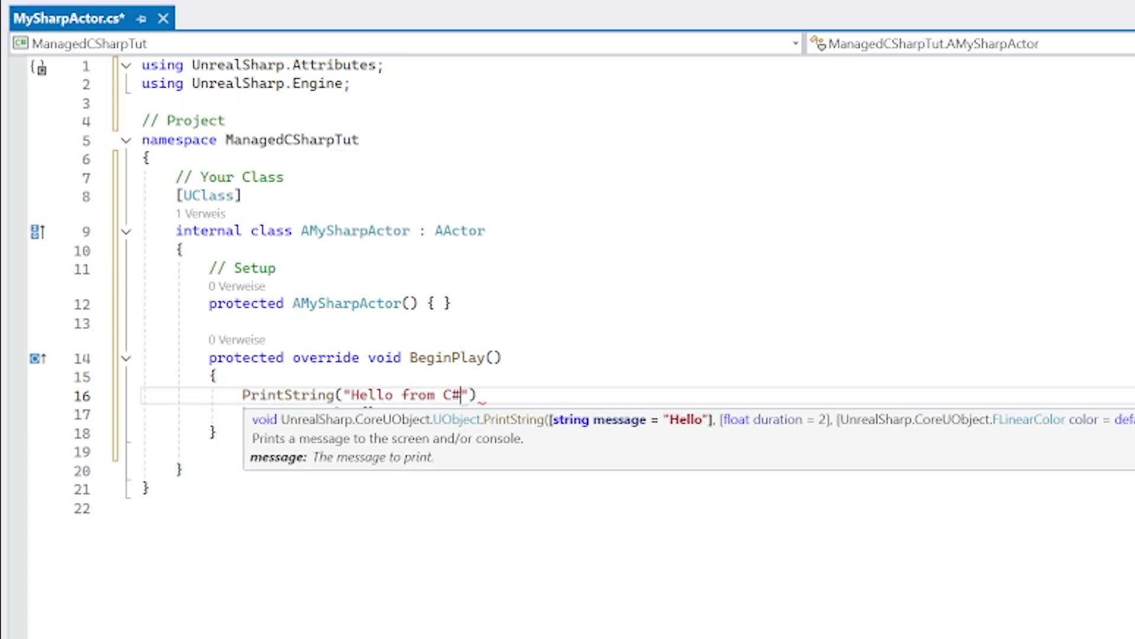
{"action": "type", "text": "!"}
{"action": "key", "text": "End"}
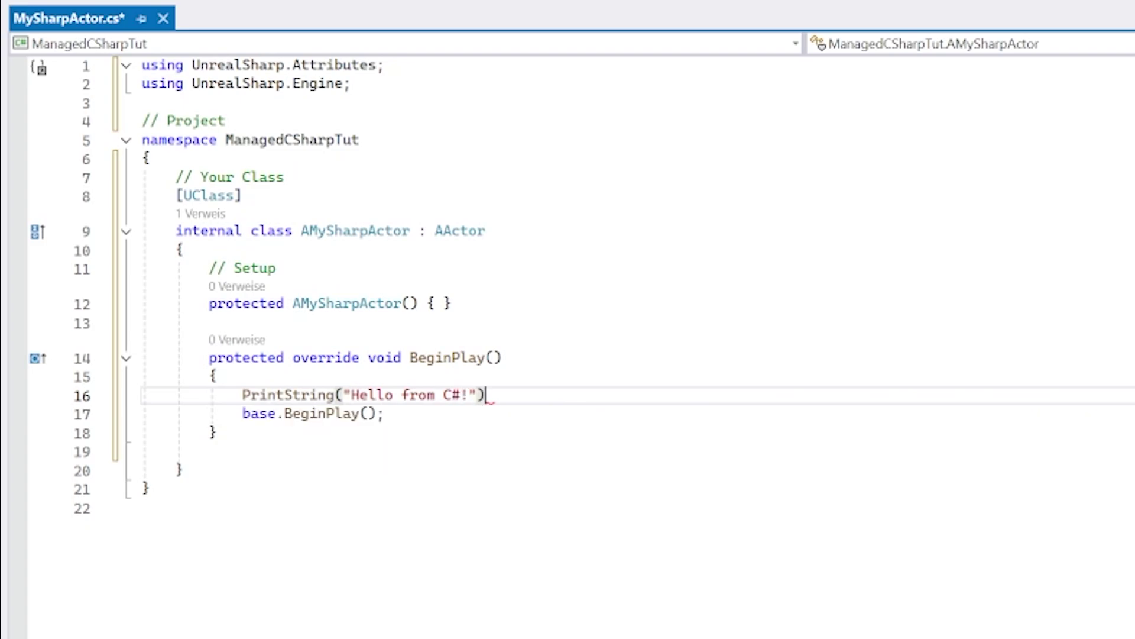
{"action": "type", "text": ";"}
{"action": "key", "text": "ctrl+s"}
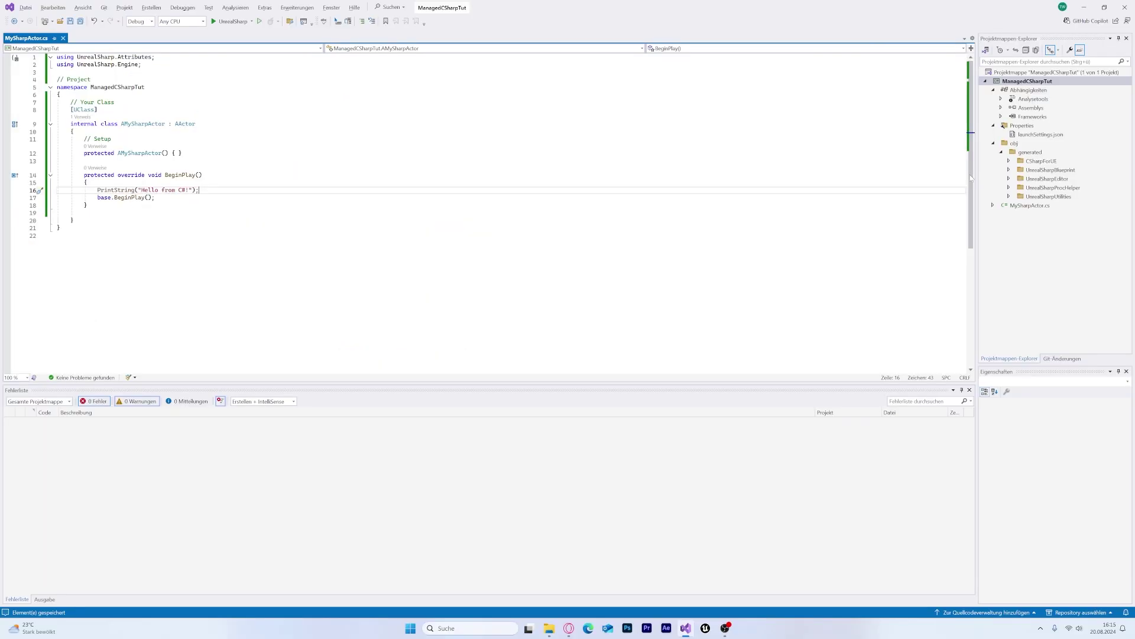
Step: Build ManagedCSharpTut, then launch CSharpTut.uproject from the CSharpTut project folder
{"action": "right_click", "coordinate": [1012, 82]}
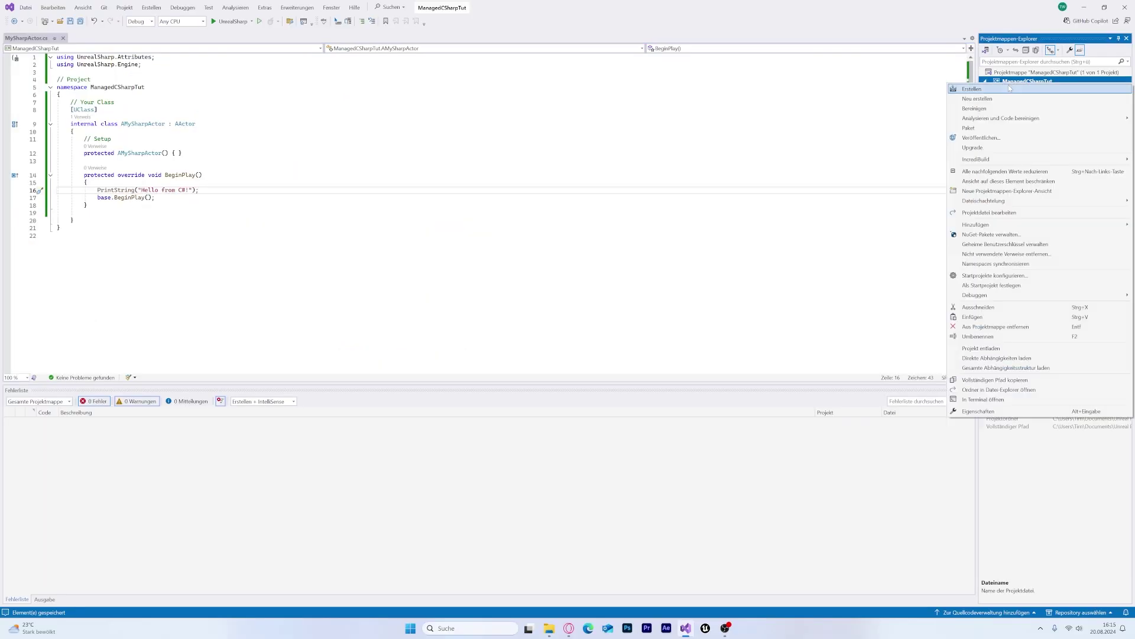
{"action": "left_click", "coordinate": [1001, 91]}
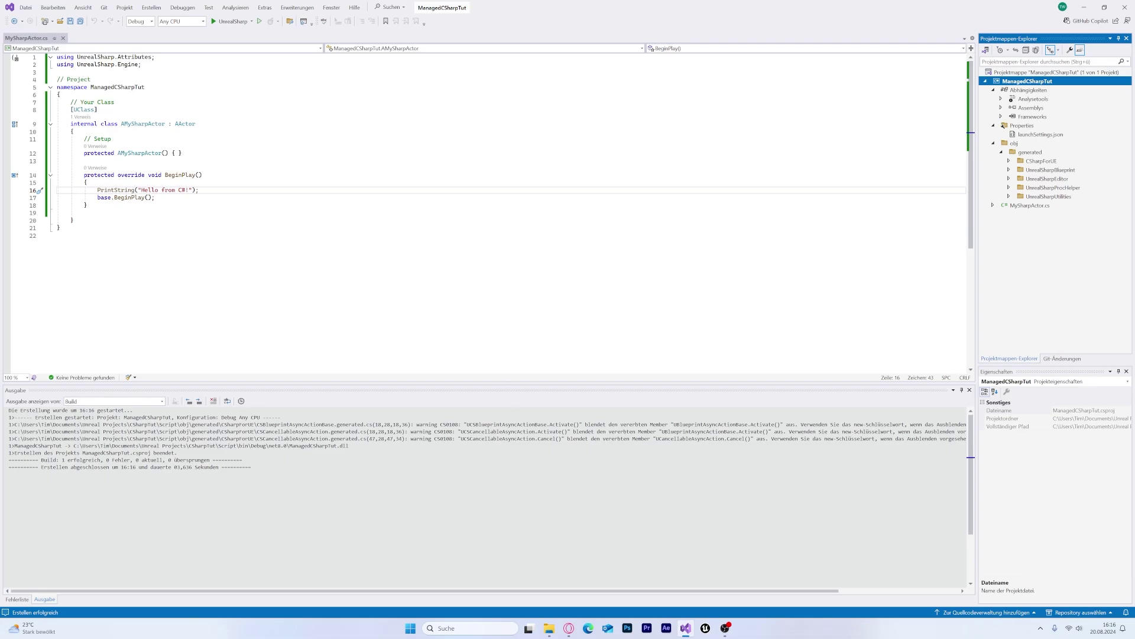
{"action": "left_click", "coordinate": [550, 628]}
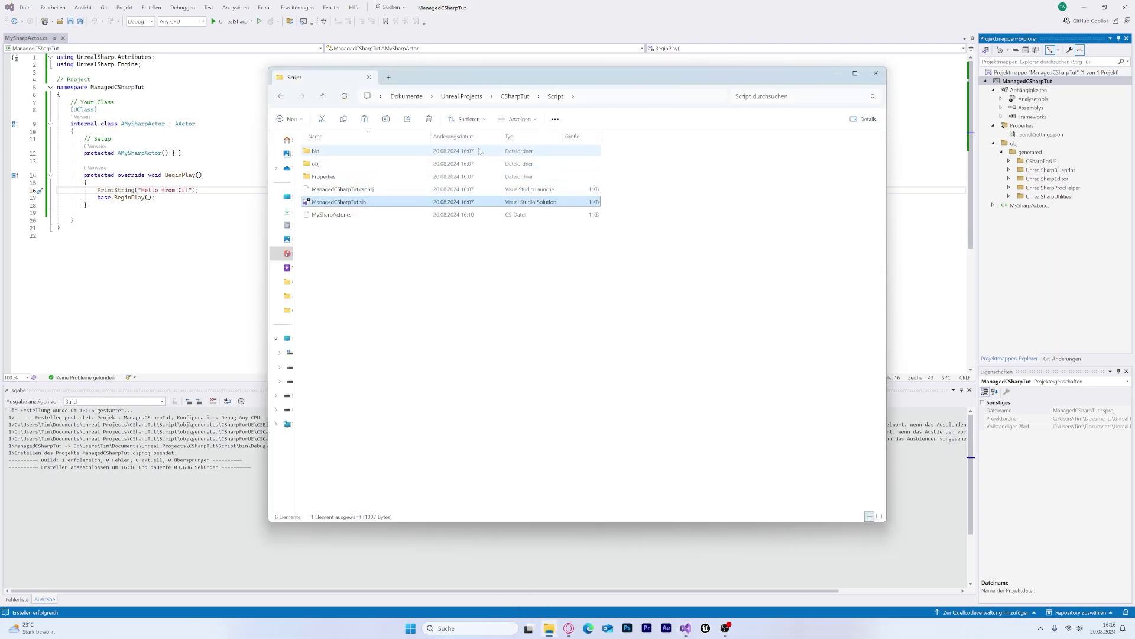
{"action": "left_click", "coordinate": [513, 97]}
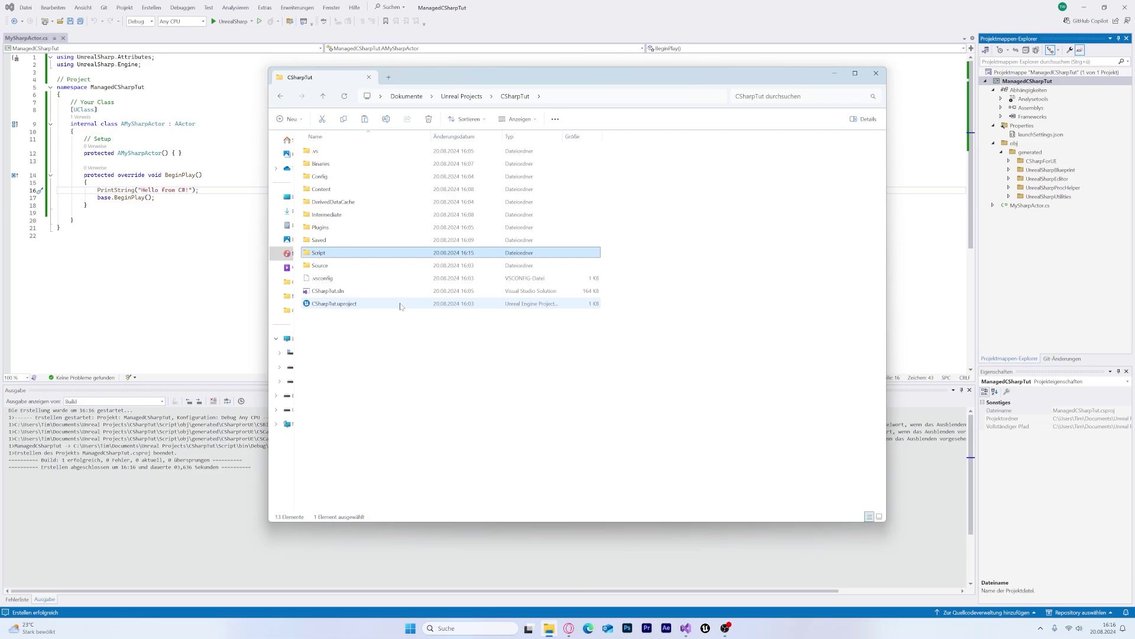
{"action": "left_click", "coordinate": [377, 345]}
{"action": "double_click", "coordinate": [347, 305]}
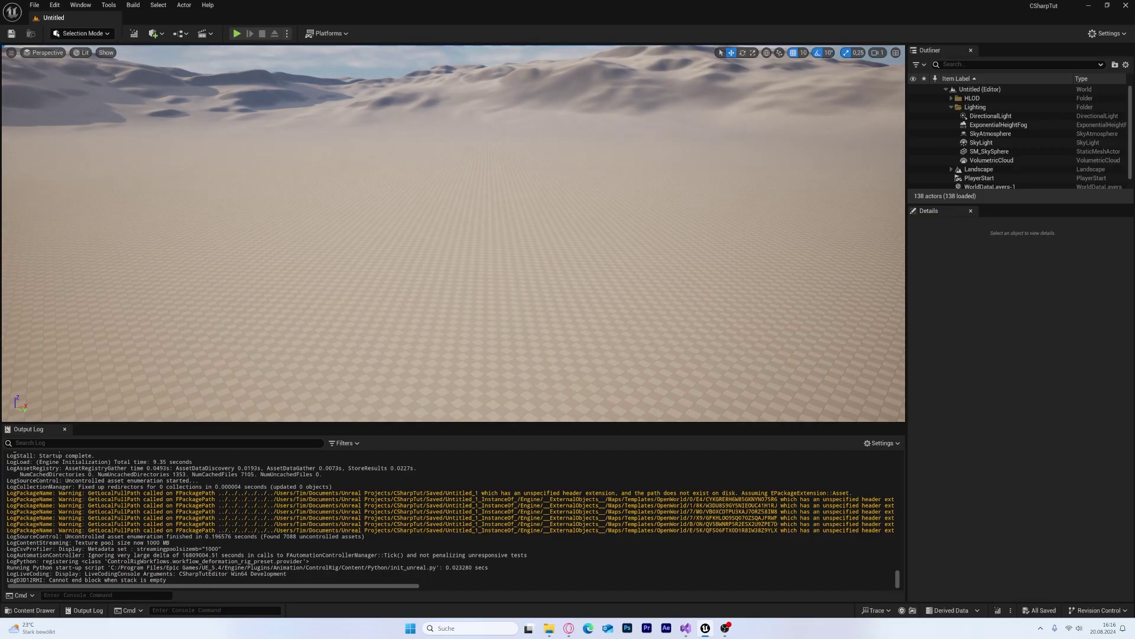
Step: Create a Blueprint class named Test with MySharpActor as its parent class
{"action": "left_click", "coordinate": [32, 608]}
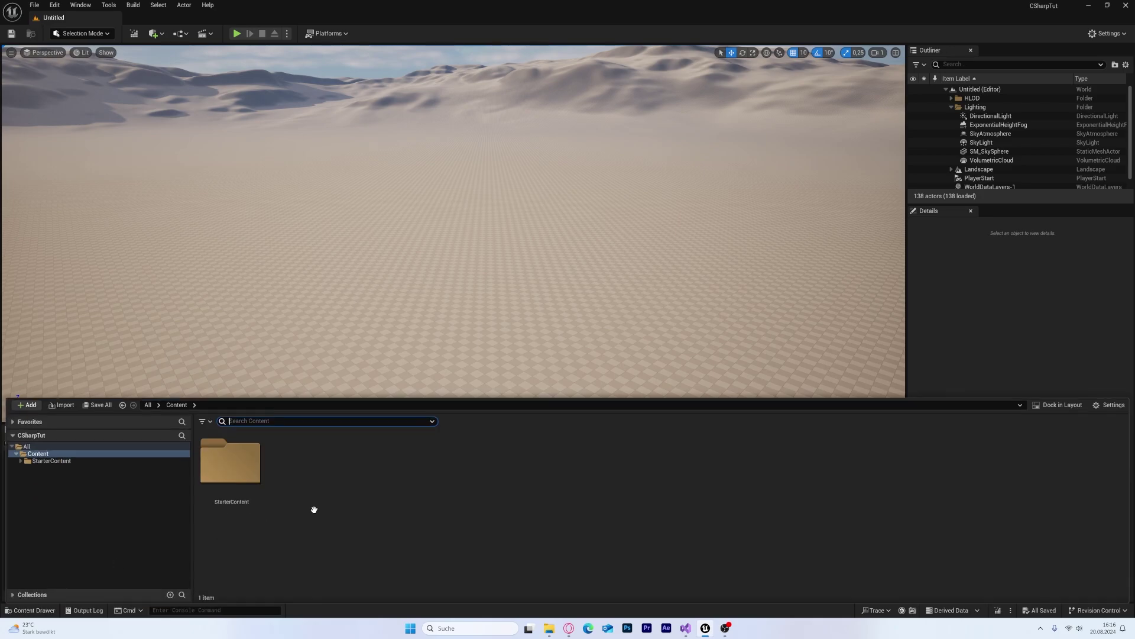
{"action": "right_click", "coordinate": [480, 502]}
{"action": "left_click", "coordinate": [519, 246]}
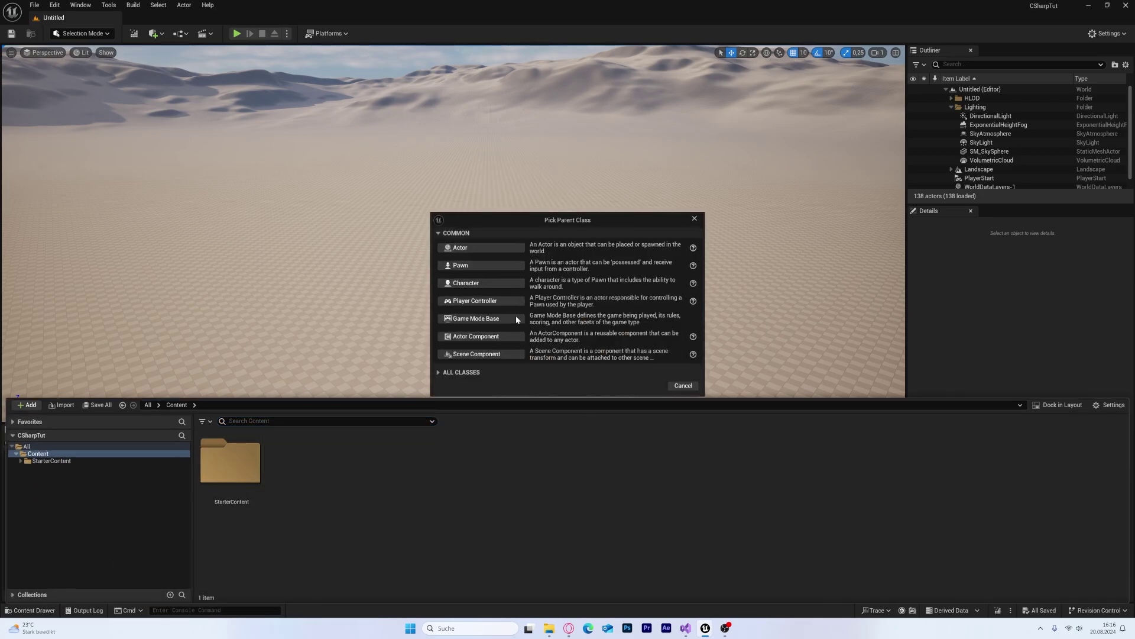
{"action": "left_click", "coordinate": [438, 372]}
{"action": "type", "text": "MyA"}
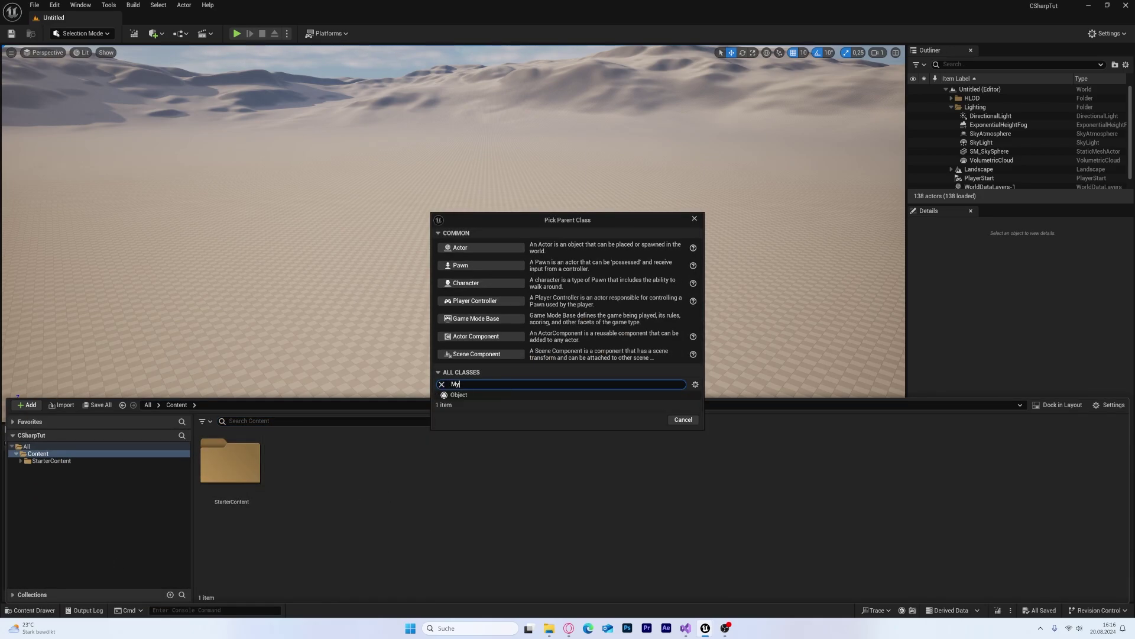
{"action": "left_click", "coordinate": [477, 414]}
{"action": "left_click", "coordinate": [637, 438]}
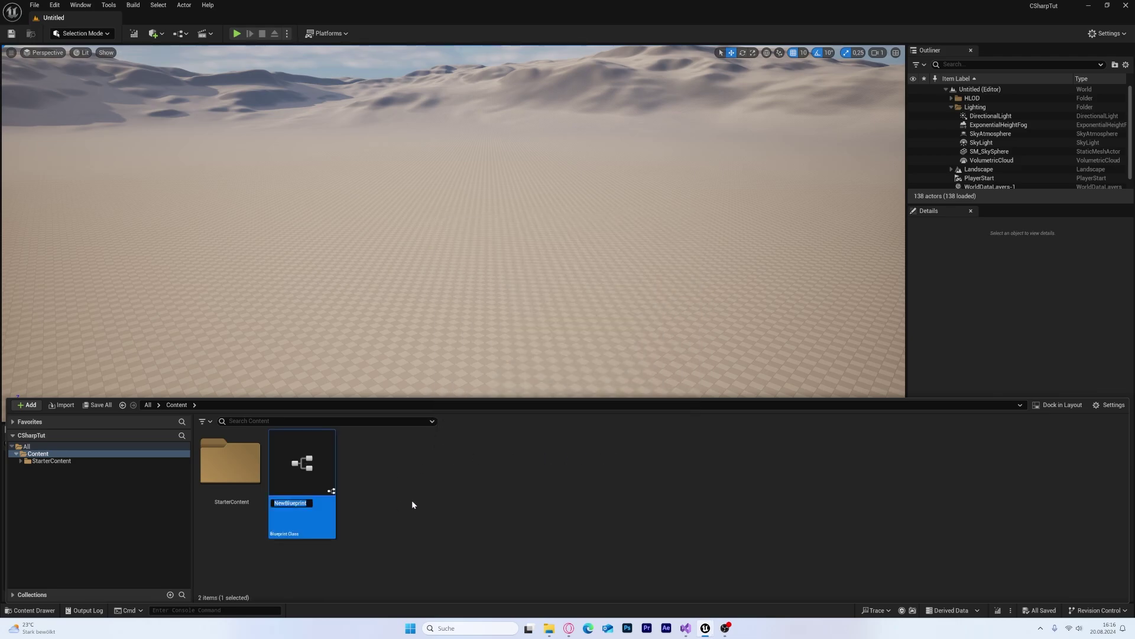
{"action": "type", "text": "Test"}
{"action": "key", "text": "Return"}
Step: Place a Test actor in the level and play to see 'Hello from C#!'
{"action": "left_click_drag", "start_coordinate": [302, 464], "coordinate": [471, 294]}
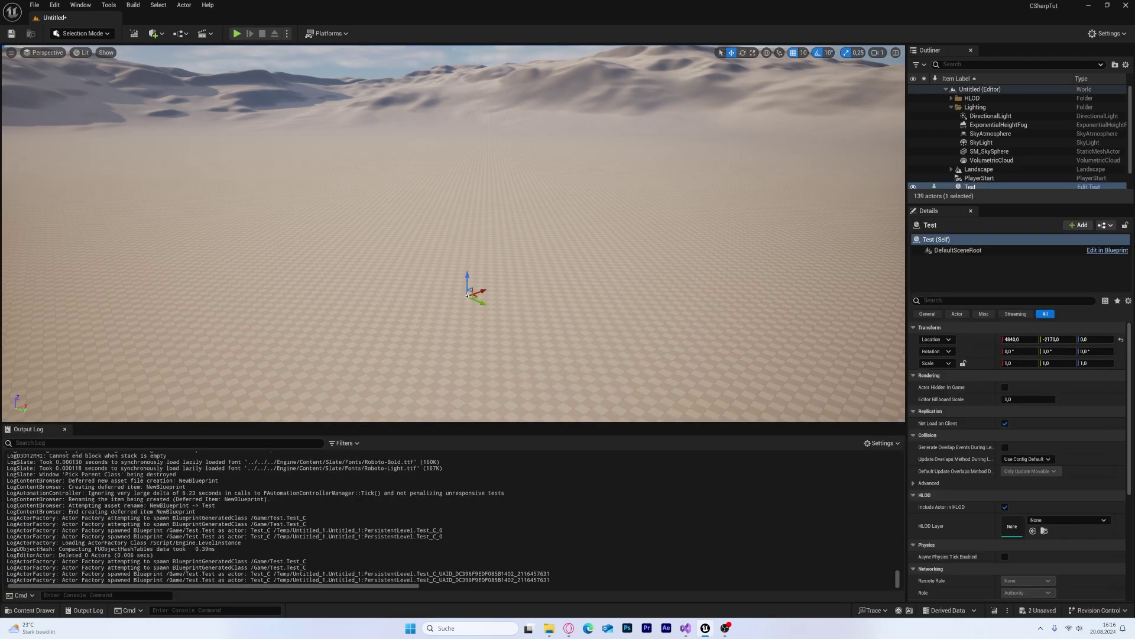
{"action": "left_click", "coordinate": [89, 72]}
{"action": "key", "text": "ctrl+space"}
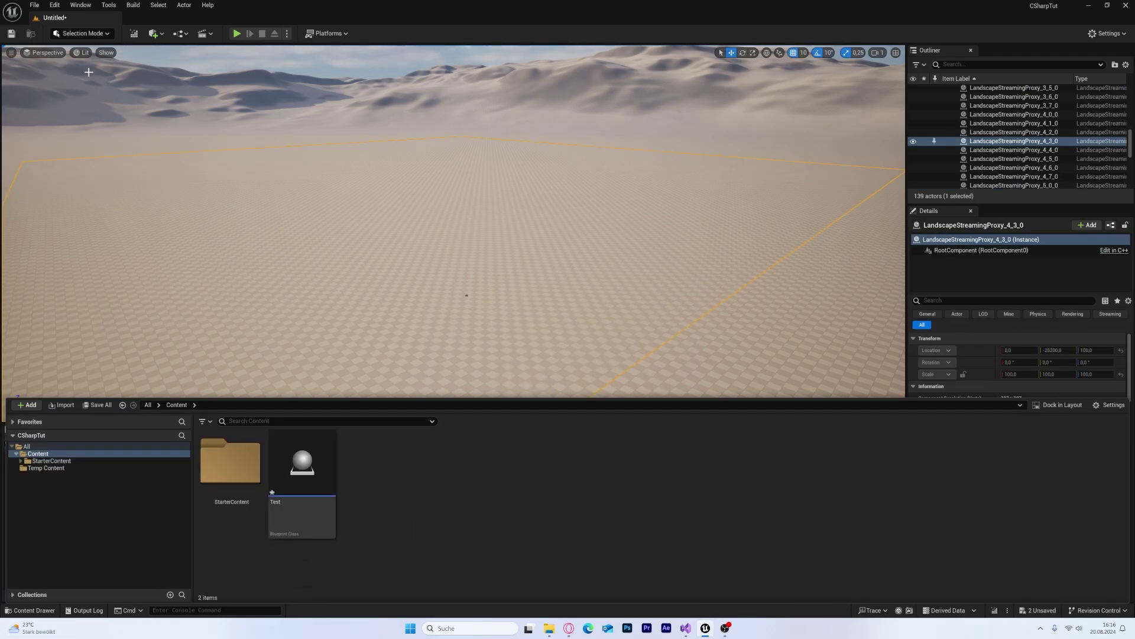
{"action": "left_click", "coordinate": [237, 33]}
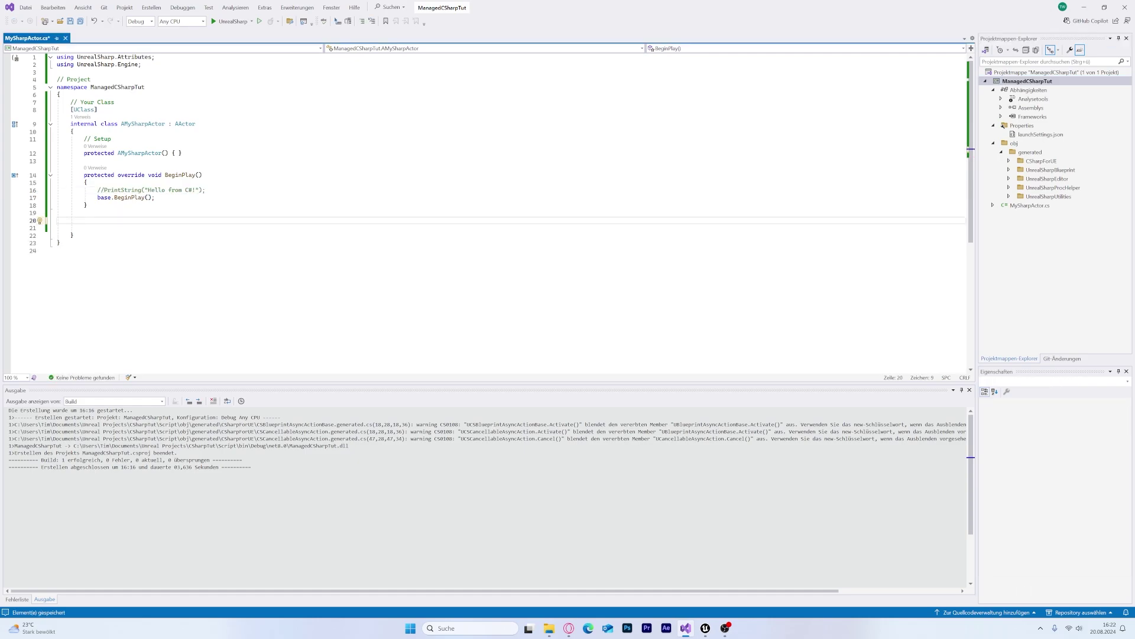
Step: Add a [UProperty(PropertyFlags.BlueprintReadOnly)] attribute with a placeholder property below it
{"action": "type", "text": "[U"}
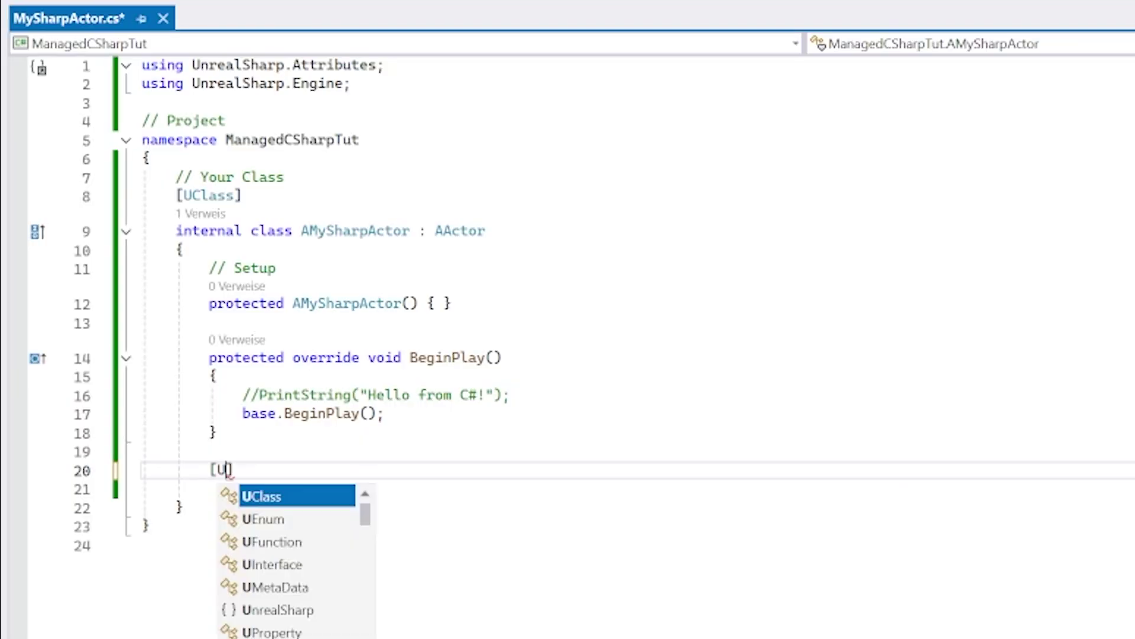
{"action": "type", "text": "Pro"}
{"action": "key", "text": "Tab"}
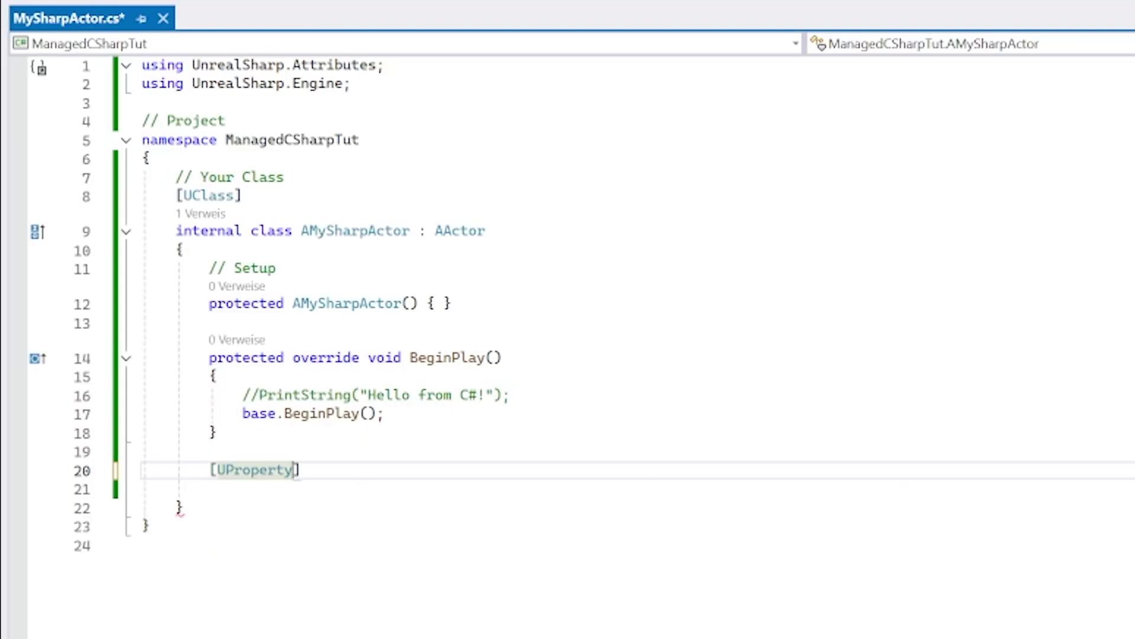
{"action": "type", "text": "(P"}
{"action": "key", "text": "Tab"}
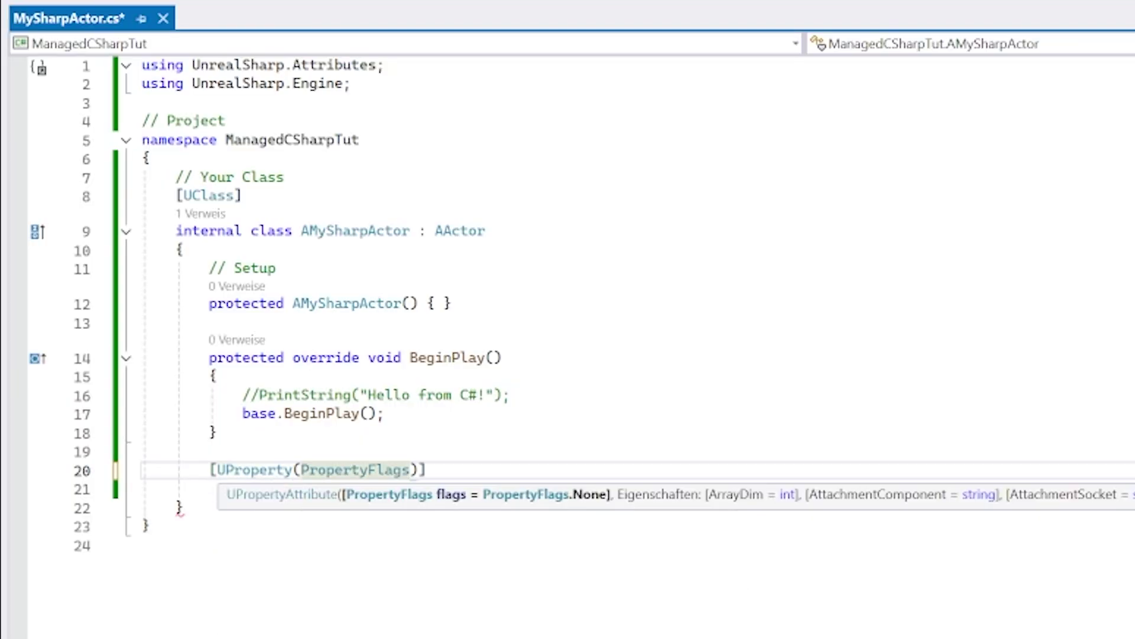
{"action": "type", "text": ".Blue"}
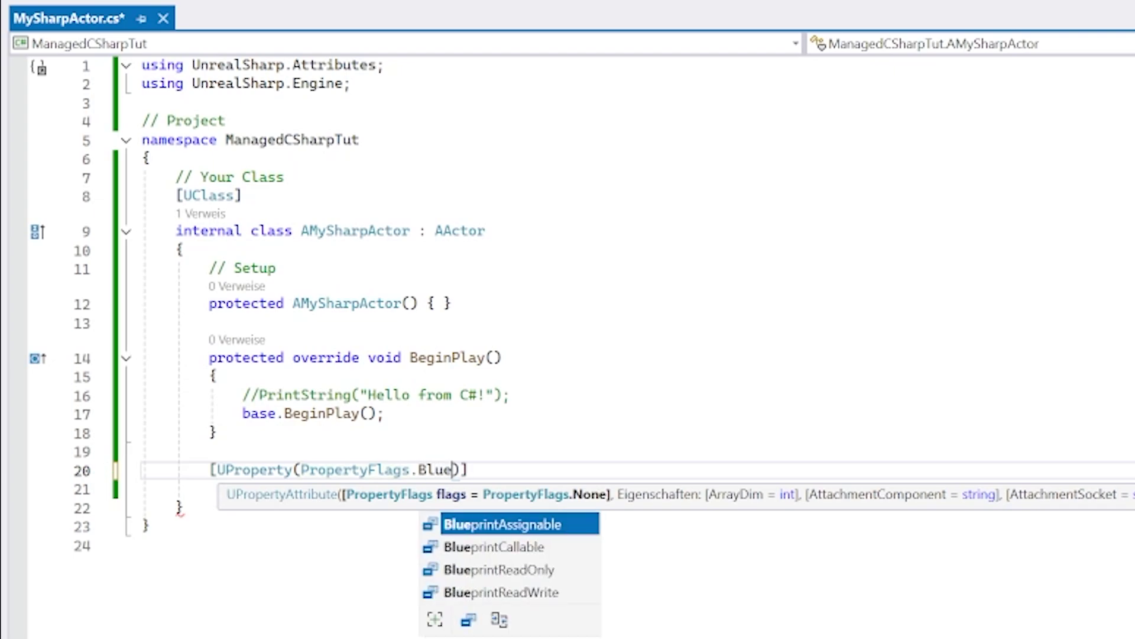
{"action": "key", "text": "Down"}
{"action": "key", "text": "Down"}
{"action": "key", "text": "Tab"}
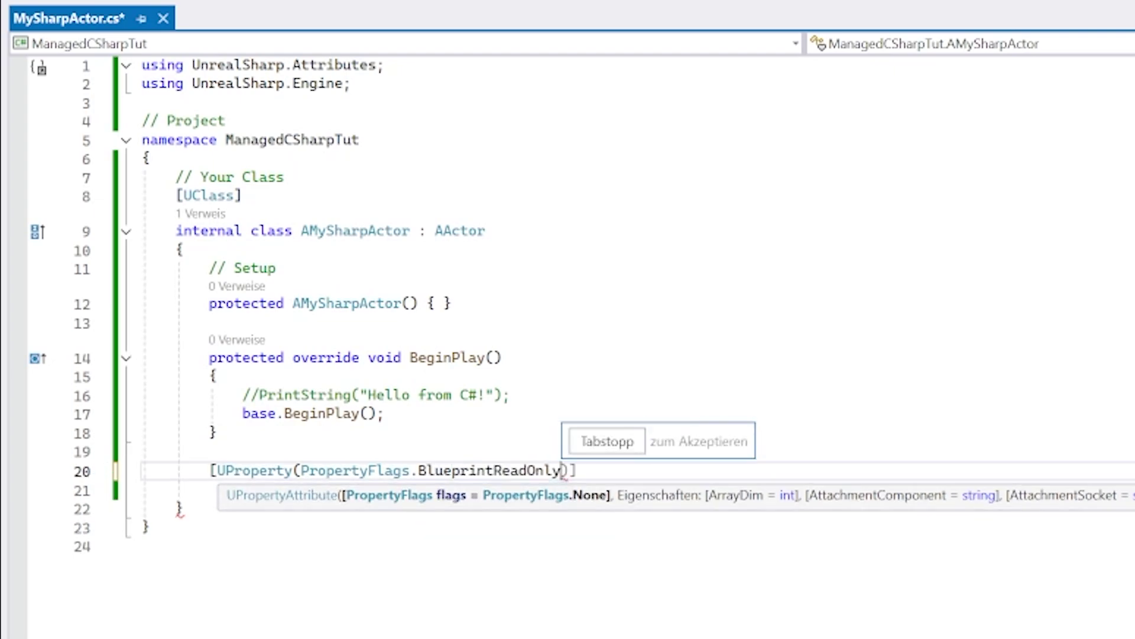
{"action": "key", "text": "Tab"}
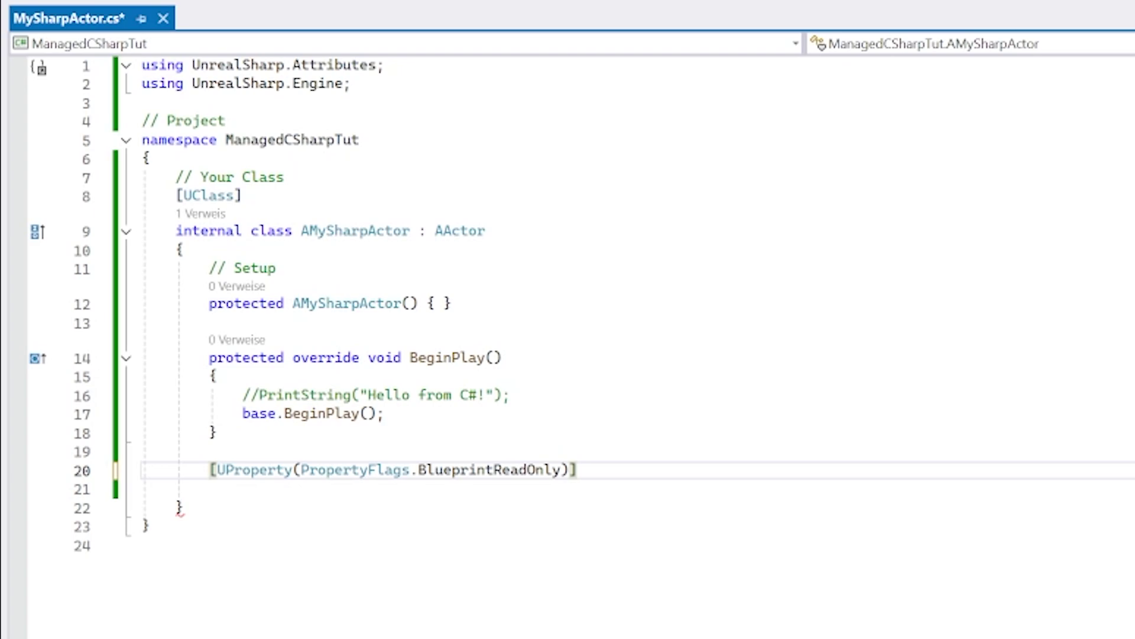
{"action": "key", "text": "Return"}
{"action": "key", "text": "Tab"}
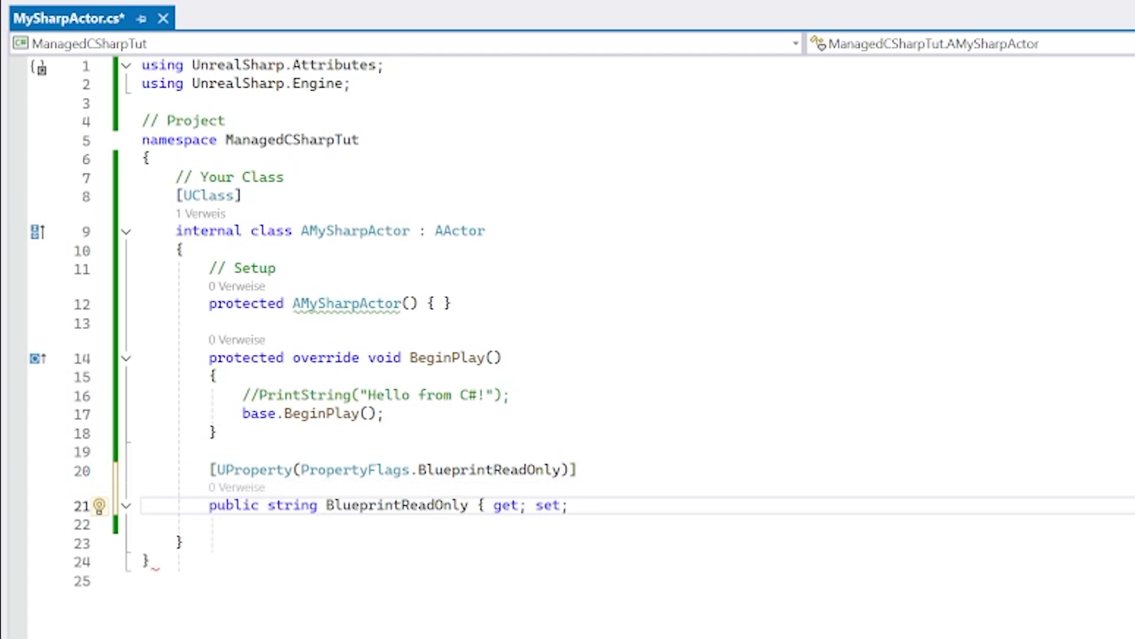
{"action": "type", "text": "}"}
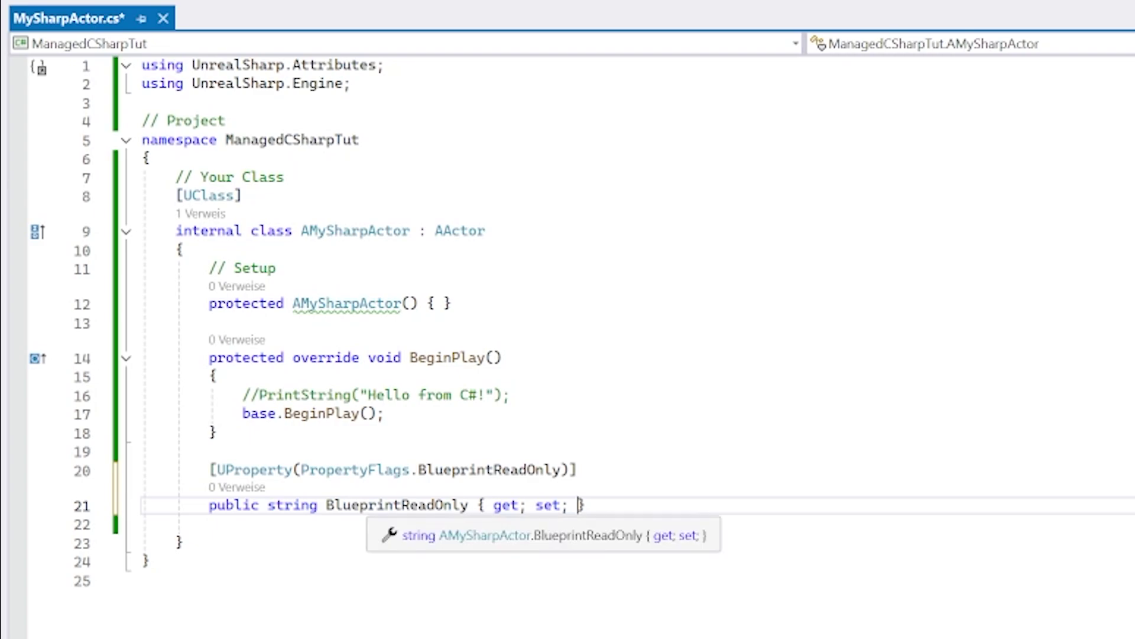
Step: Make the property a UStaticMeshComponent named Body and save the file
{"action": "double_click", "coordinate": [408, 505]}
{"action": "key", "text": "BackSpace"}
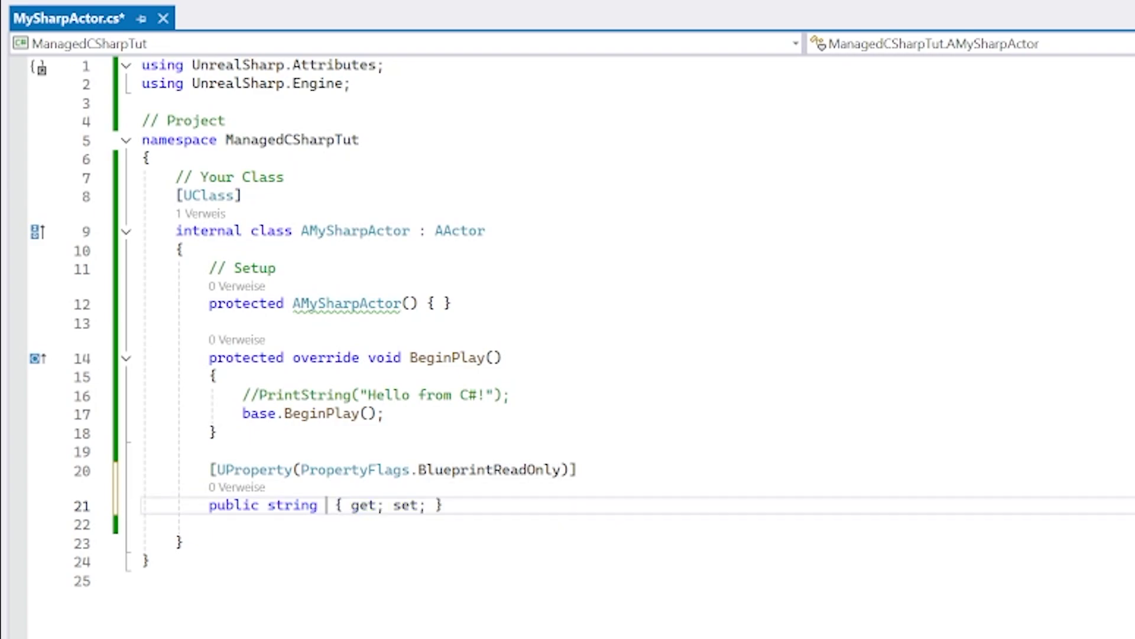
{"action": "key", "text": "BackSpace"}
{"action": "key", "text": "ctrl+shift+Left"}
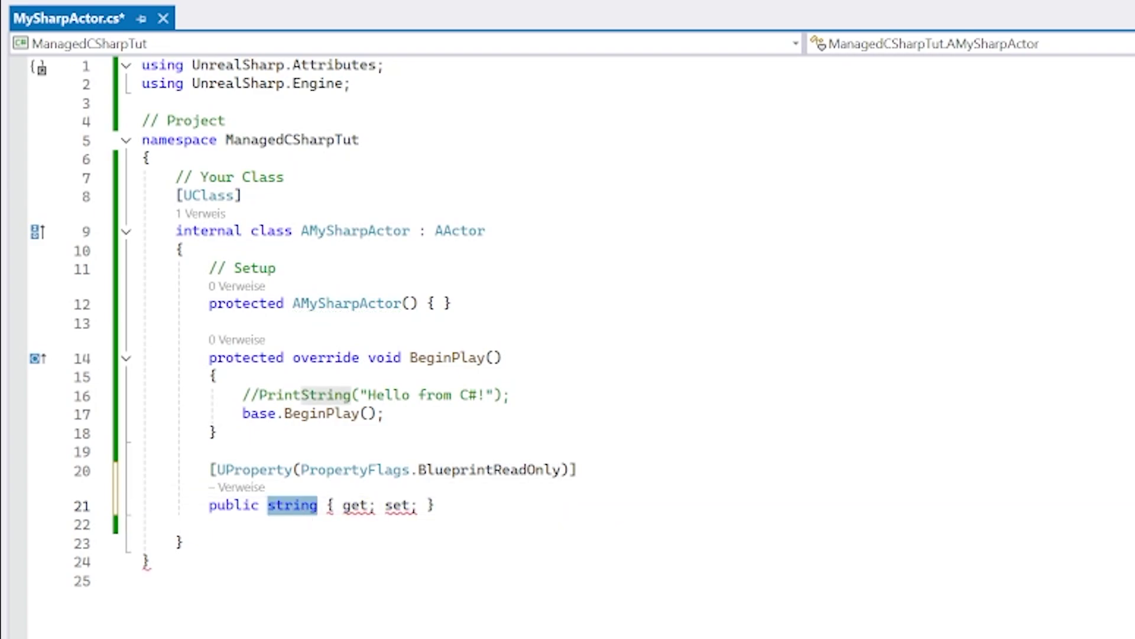
{"action": "type", "text": "US"}
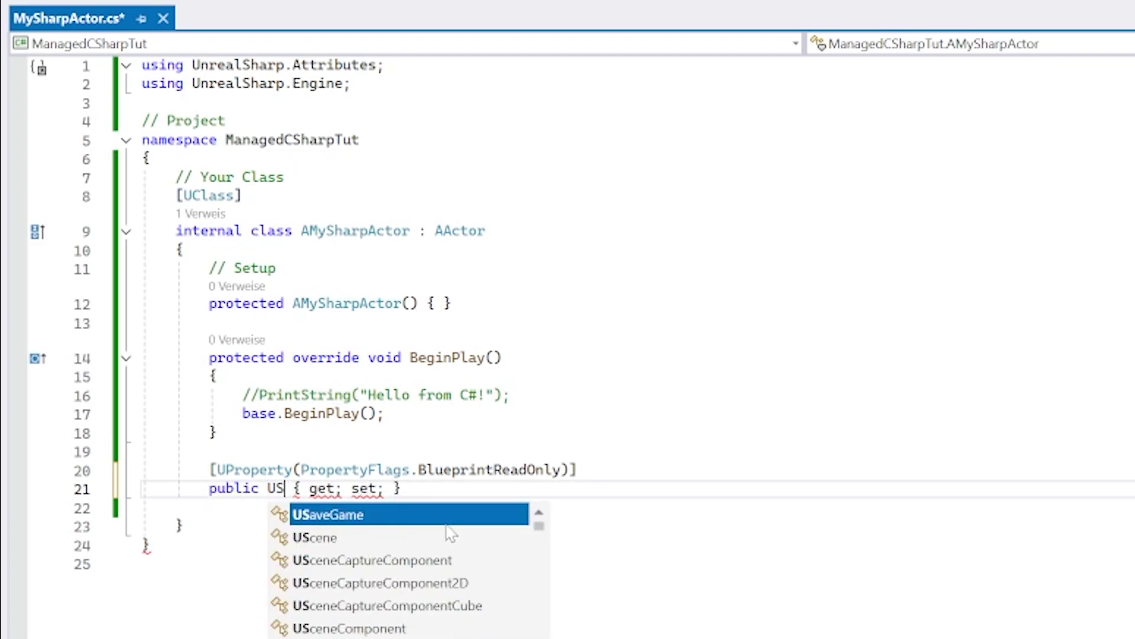
{"action": "type", "text": "tat"}
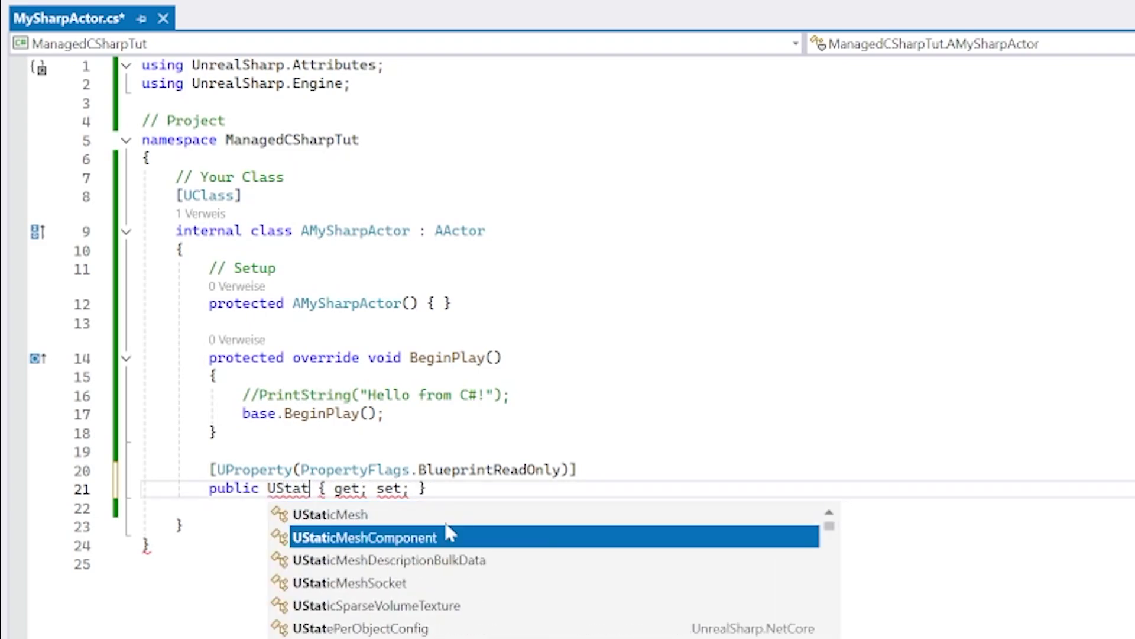
{"action": "double_click", "coordinate": [448, 535]}
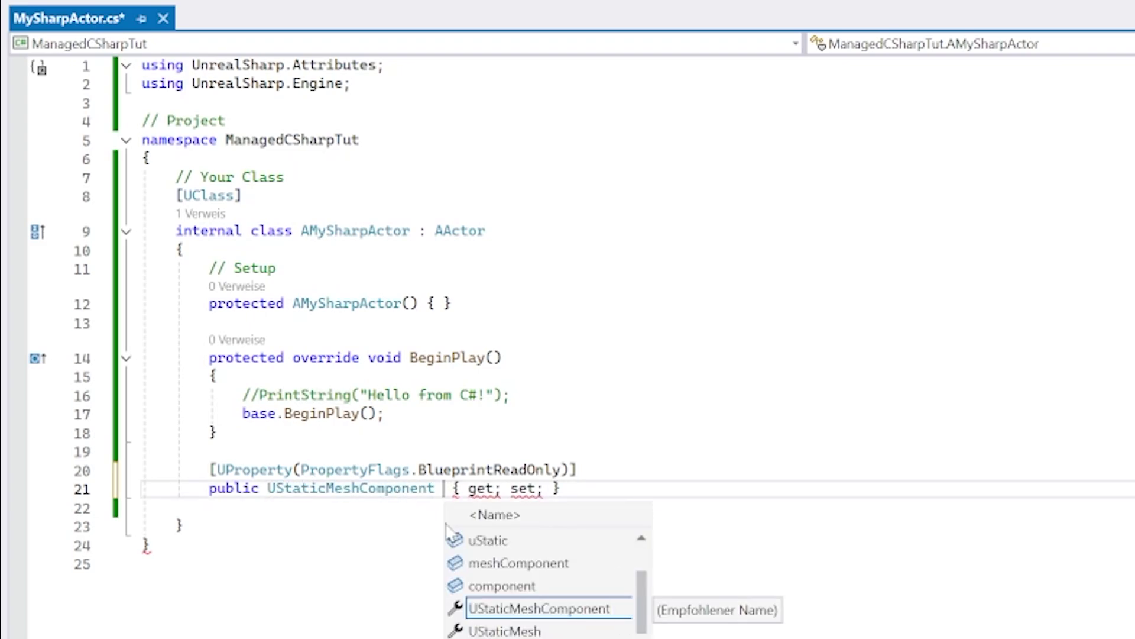
{"action": "type", "text": "Body"}
{"action": "key", "text": "Return"}
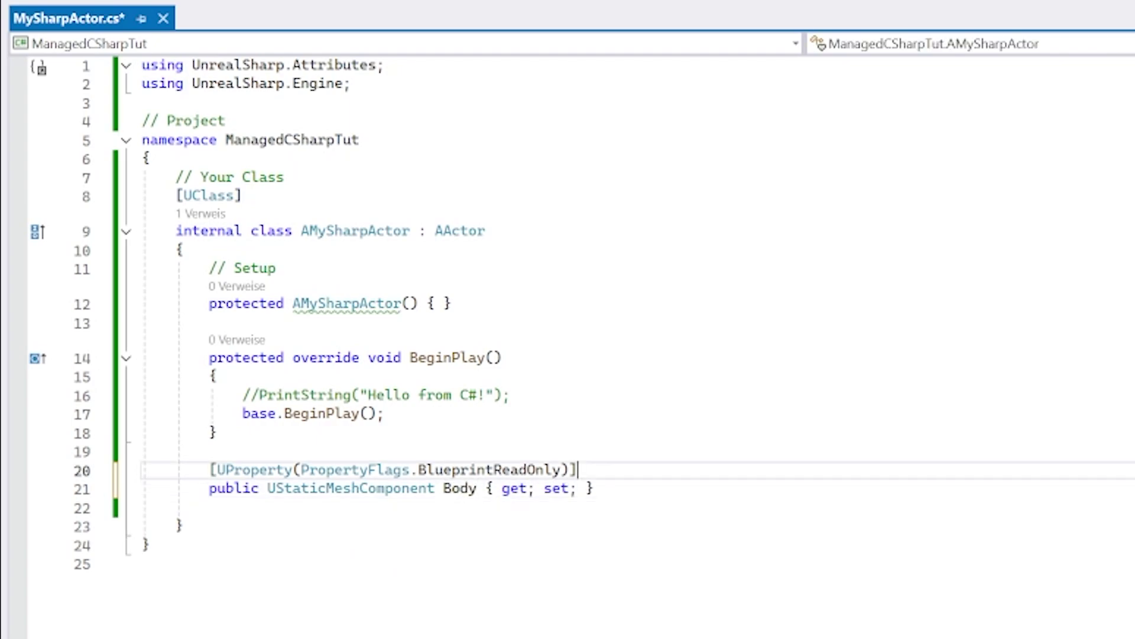
{"action": "key", "text": "End"}
{"action": "key", "text": "ctrl+s"}
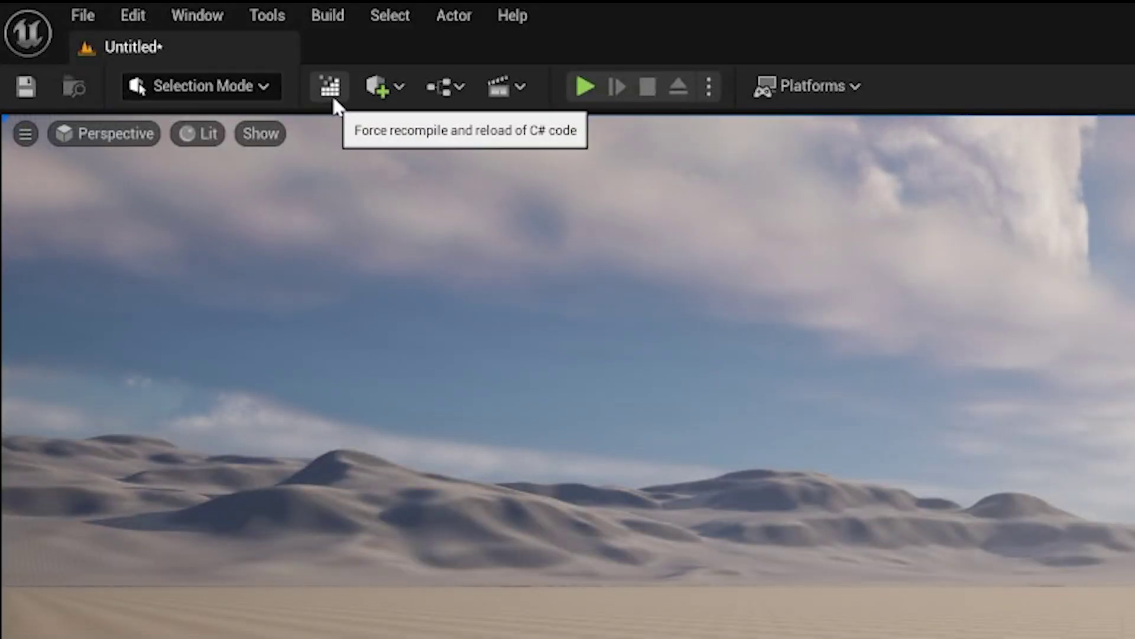
Step: Compile the C# changes in the editor and open the Test Blueprint
{"action": "left_click", "coordinate": [332, 95]}
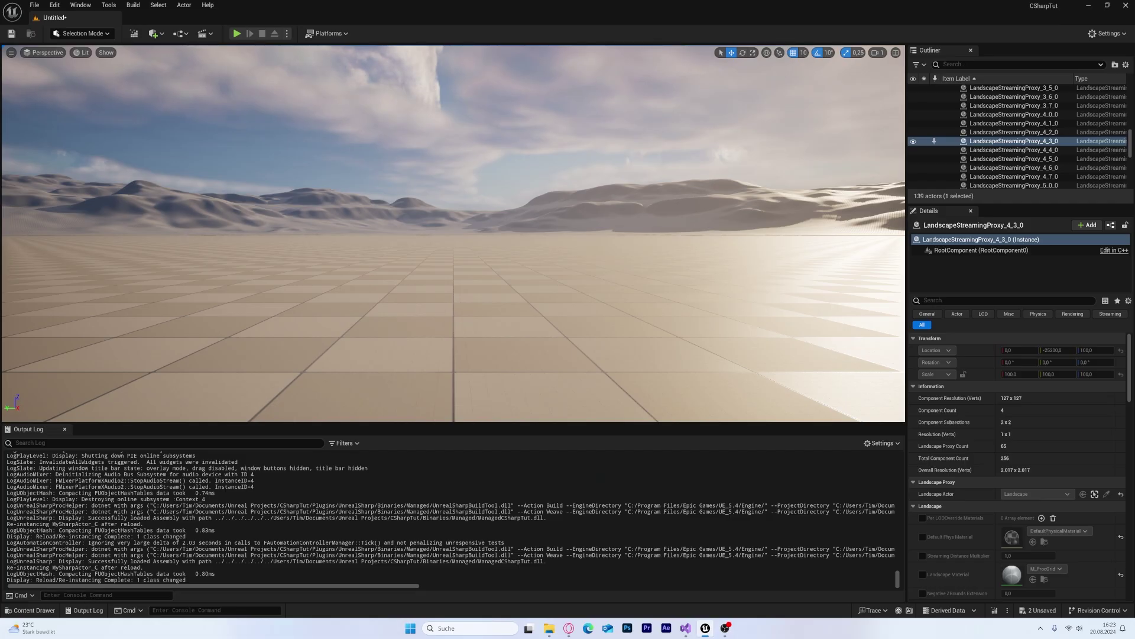
{"action": "left_click", "coordinate": [33, 610]}
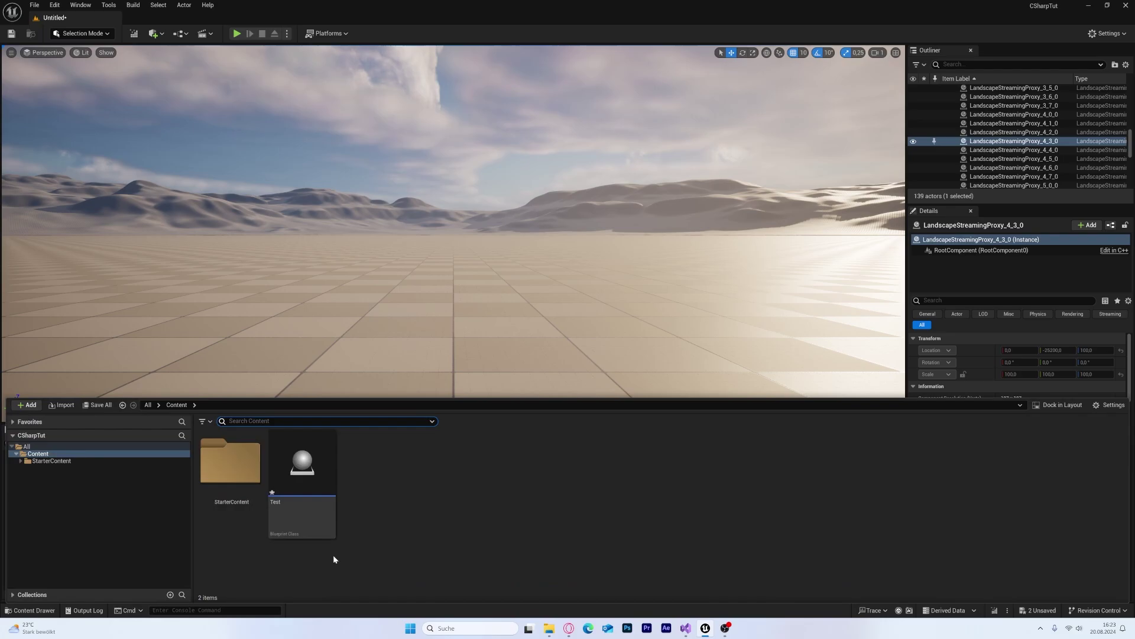
{"action": "double_click", "coordinate": [274, 473]}
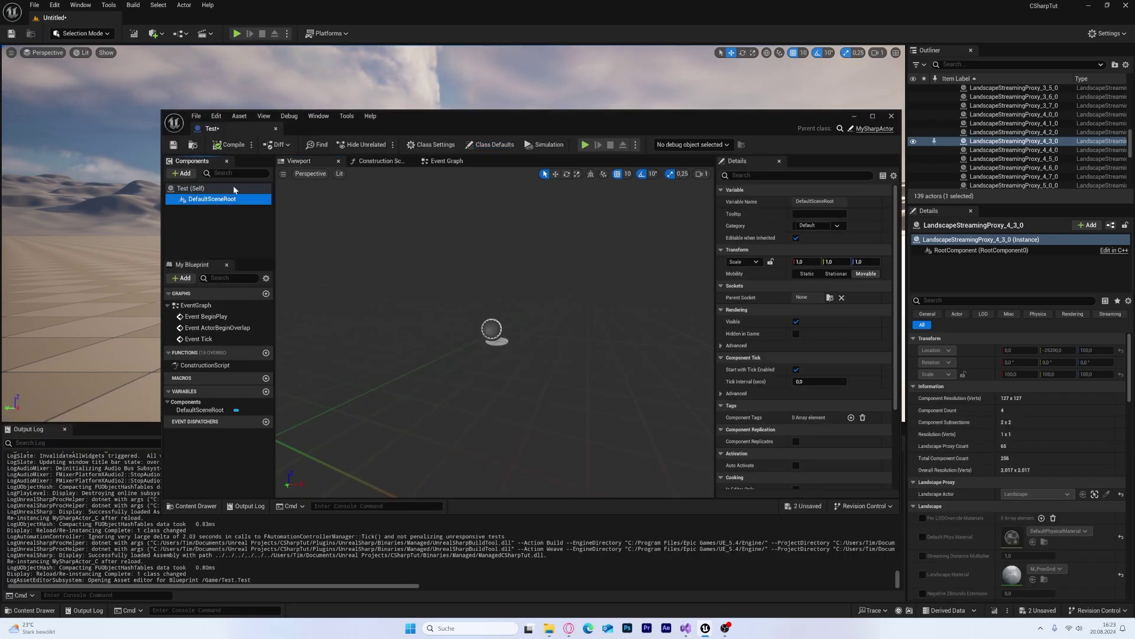
Step: Return to MySharpActor.cs in Visual Studio at Body's UProperty attribute
{"action": "mouse_move", "coordinate": [569, 628]}
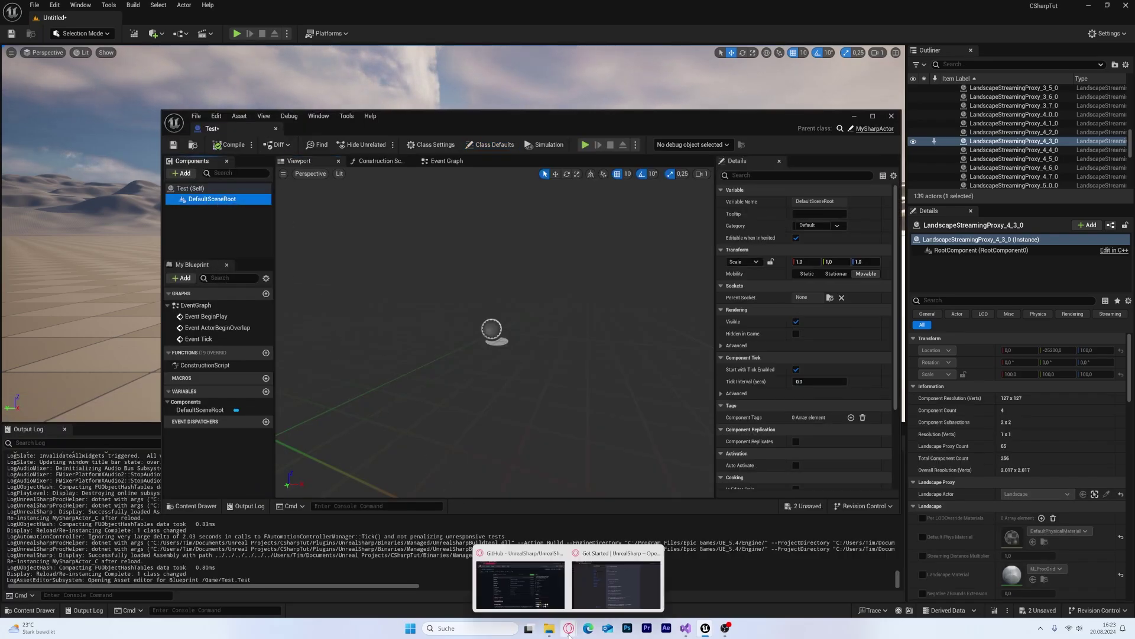
{"action": "left_click", "coordinate": [520, 577]}
{"action": "left_click", "coordinate": [578, 470]}
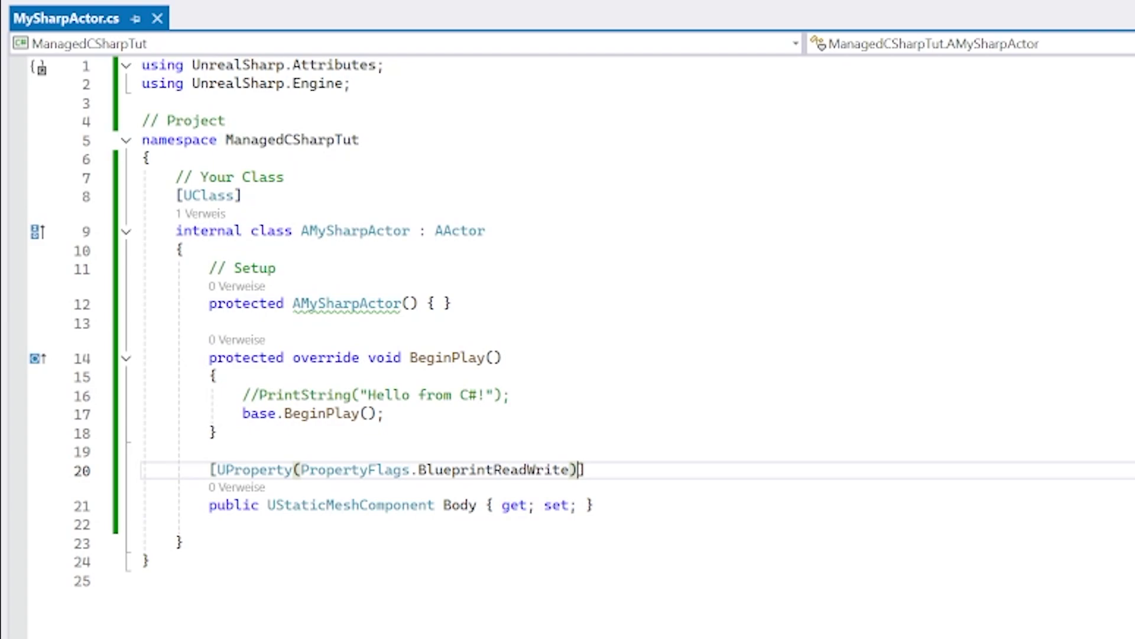
Step: Duplicate the Body property below BeginPlay as an int property named Counter
{"action": "left_click_drag", "start_coordinate": [593, 504], "coordinate": [209, 469]}
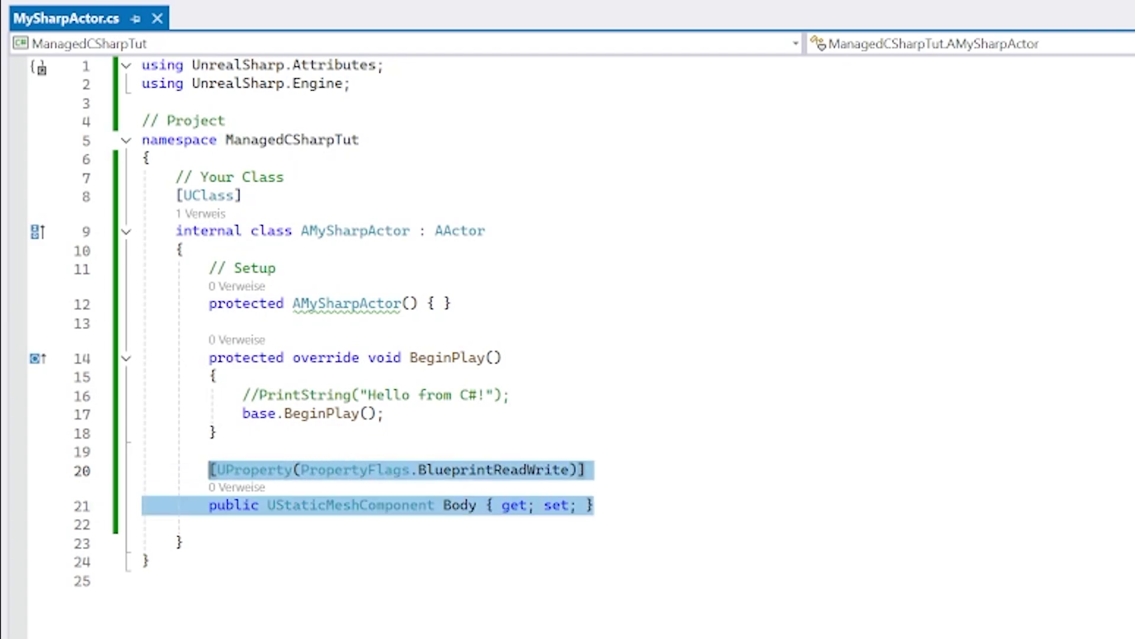
{"action": "left_click", "coordinate": [217, 432]}
{"action": "key", "text": "Return"}
{"action": "key", "text": "Return"}
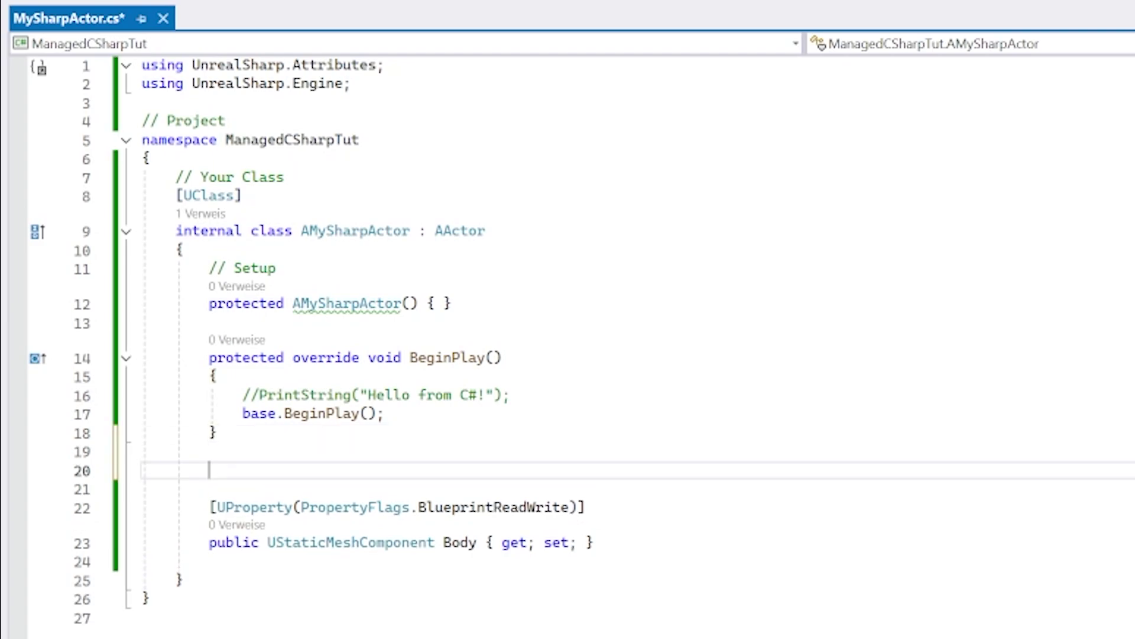
{"action": "type", "text": "[UProperty(PropertyFlags.BlueprintReadWrite)]         public UStaticMeshComponent Body { get; set; }"}
{"action": "double_click", "coordinate": [365, 508]}
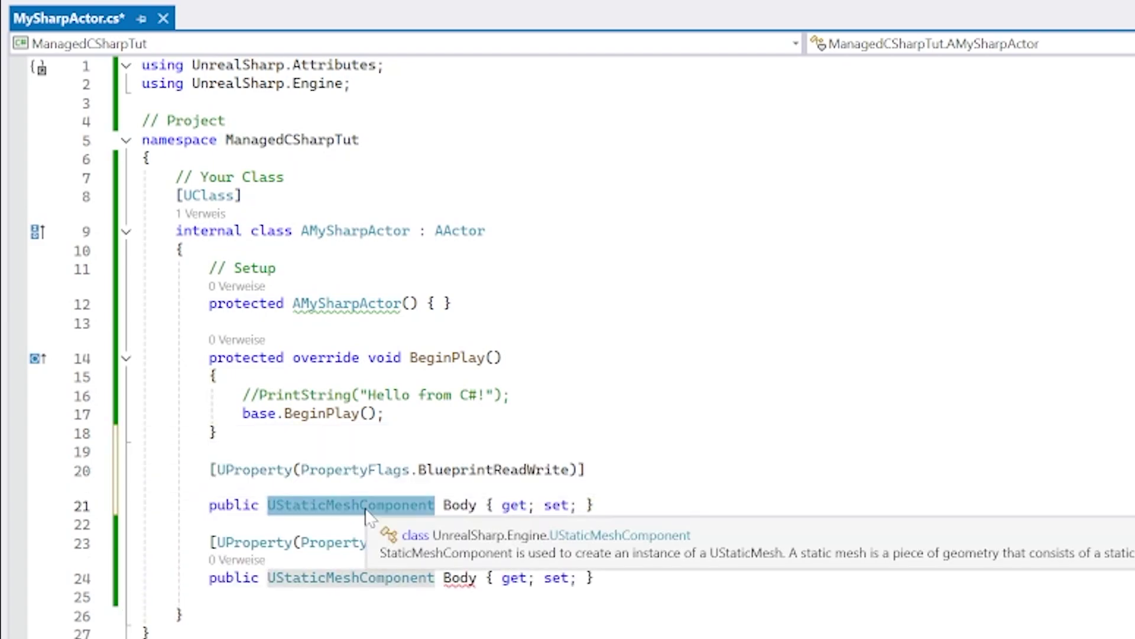
{"action": "type", "text": "int"}
{"action": "left_click", "coordinate": [317, 504]}
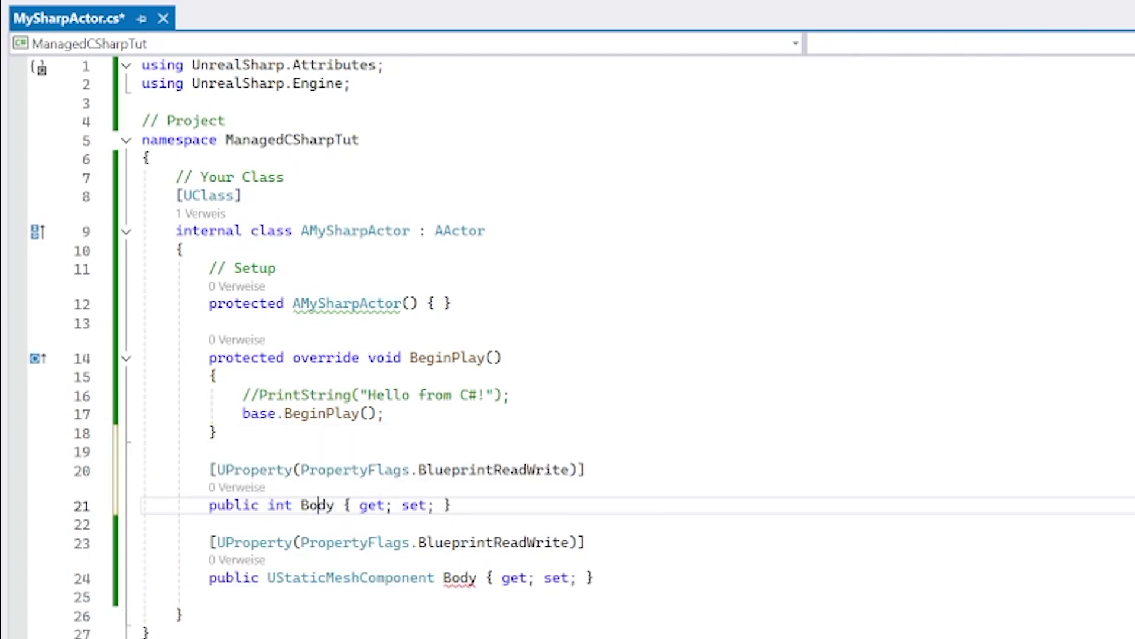
{"action": "double_click", "coordinate": [318, 505]}
{"action": "type", "text": "Counter"}
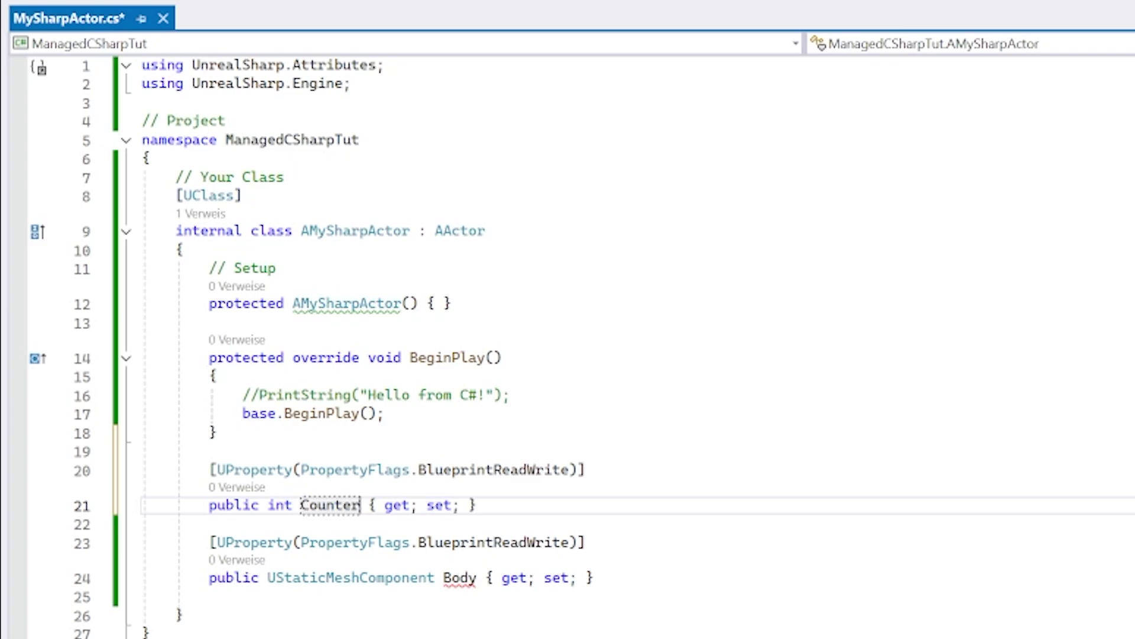
{"action": "mouse_move", "coordinate": [576, 469]}
{"action": "left_mouse_down"}
{"action": "mouse_move", "coordinate": [252, 469]}
{"action": "mouse_move", "coordinate": [294, 469]}
{"action": "left_mouse_up"}
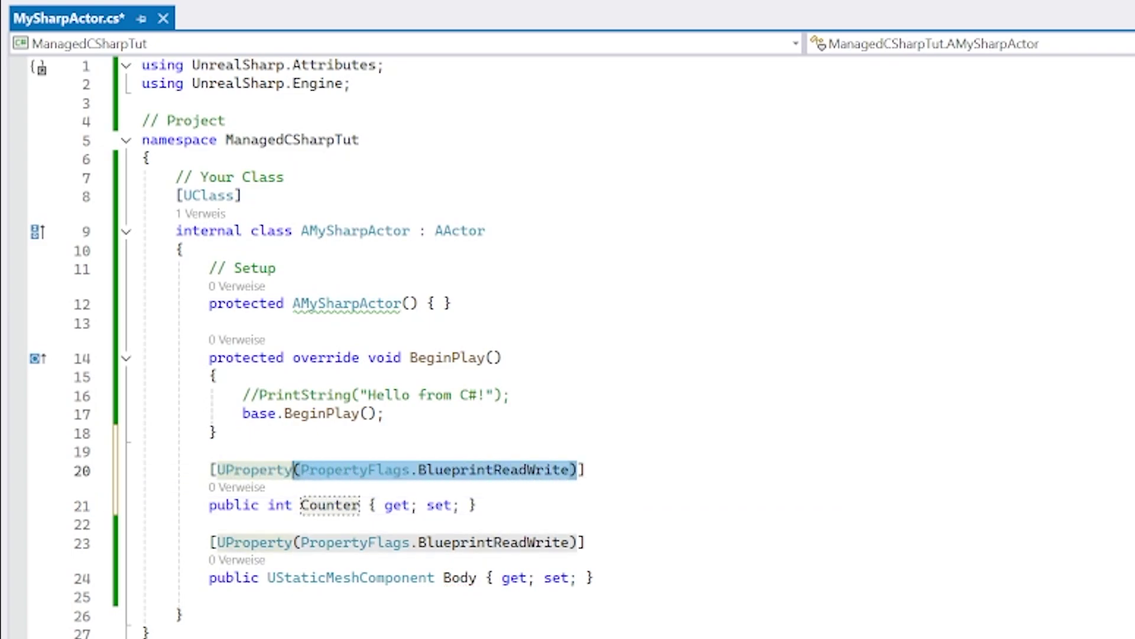
Step: Replace Counter's BlueprintReadWrite flag with DefaultComponent = true and add AttachmentComponent
{"action": "type", "text": "("}
{"action": "key", "text": "BackSpace"}
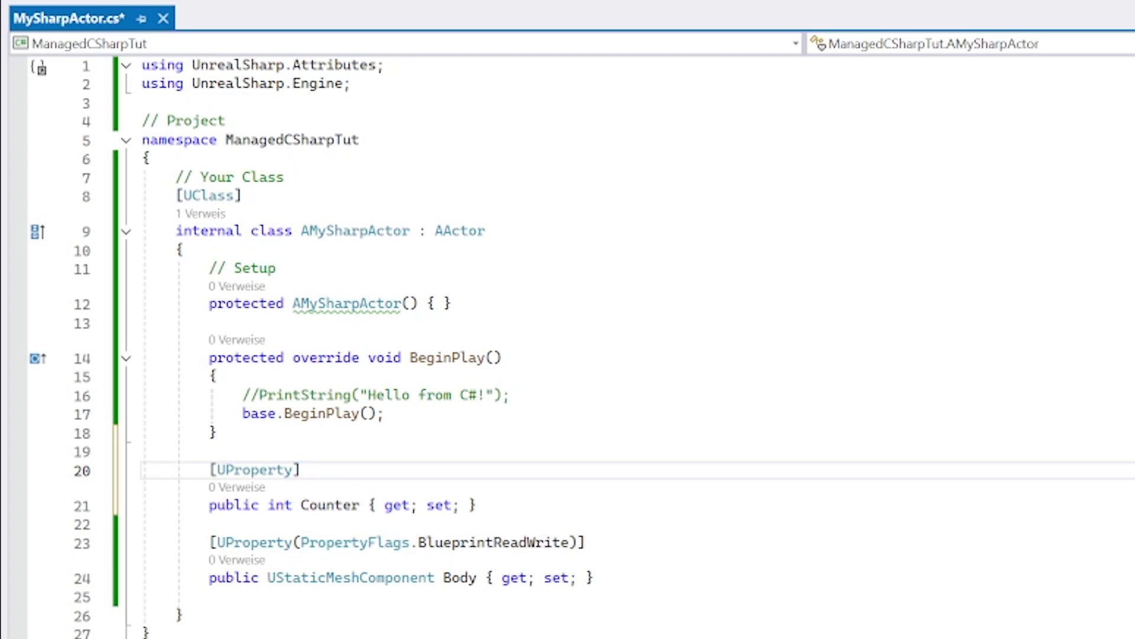
{"action": "type", "text": "("}
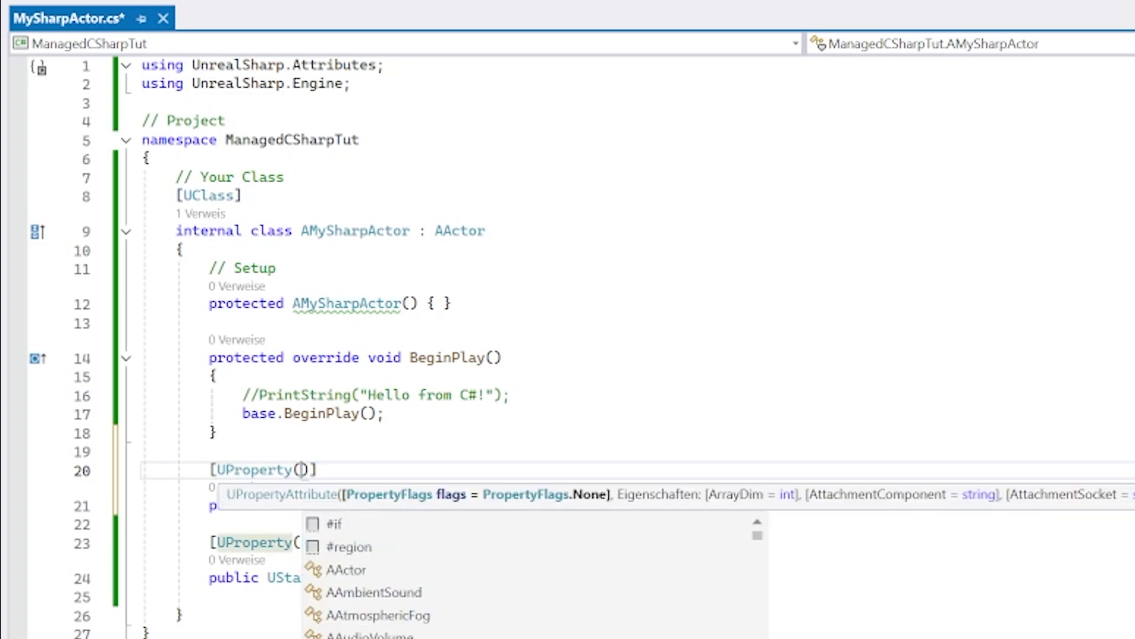
{"action": "type", "text": "Defa"}
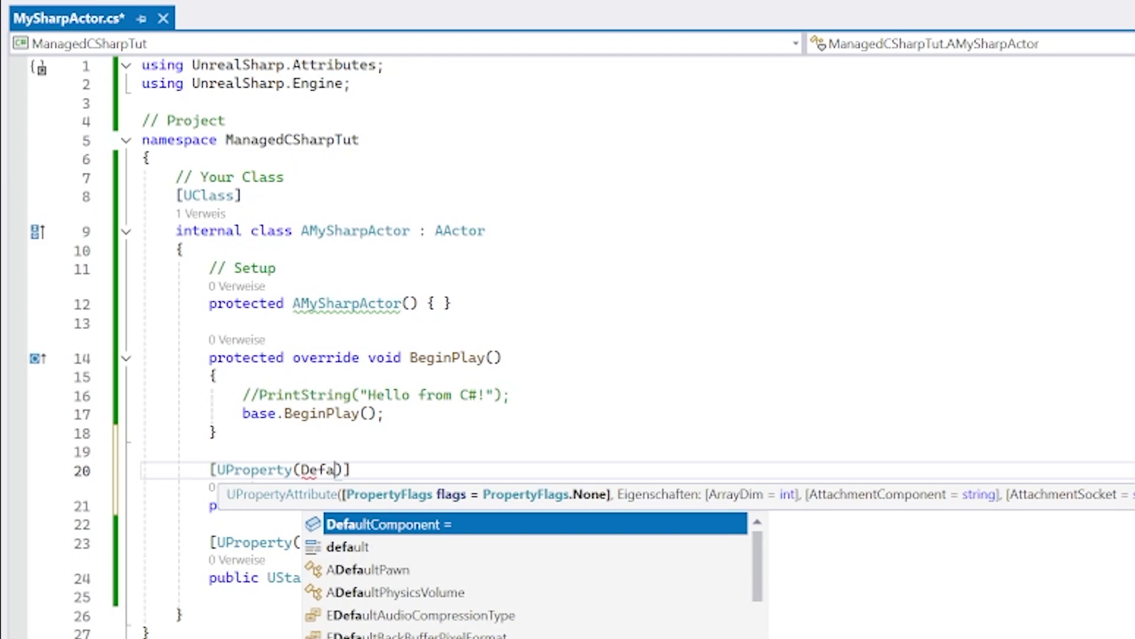
{"action": "key", "text": "Tab"}
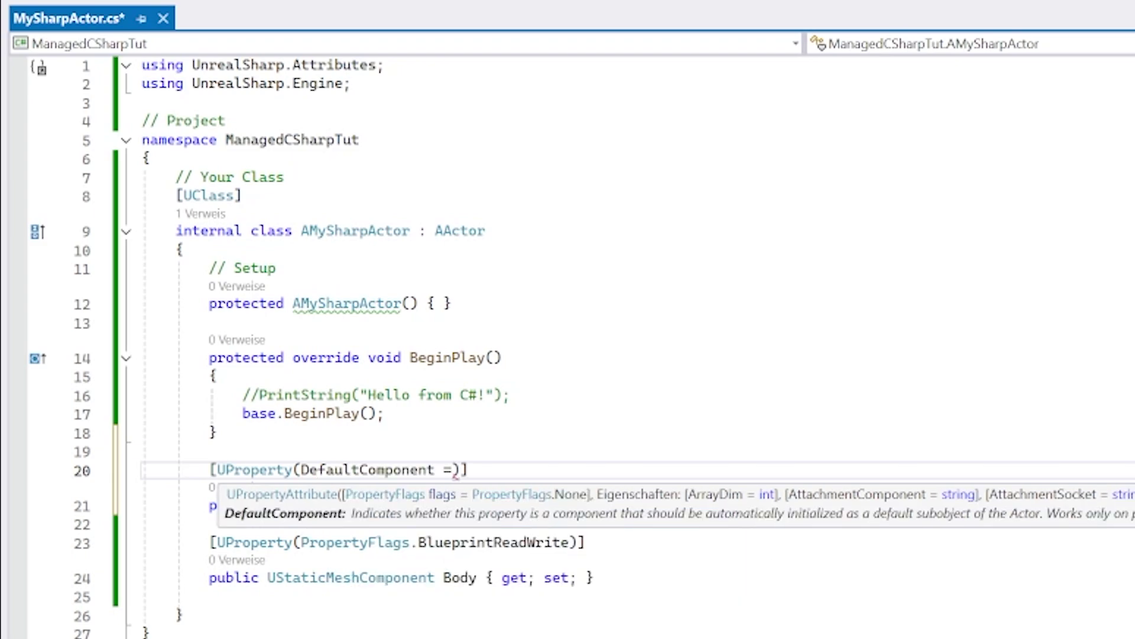
{"action": "type", "text": "true"}
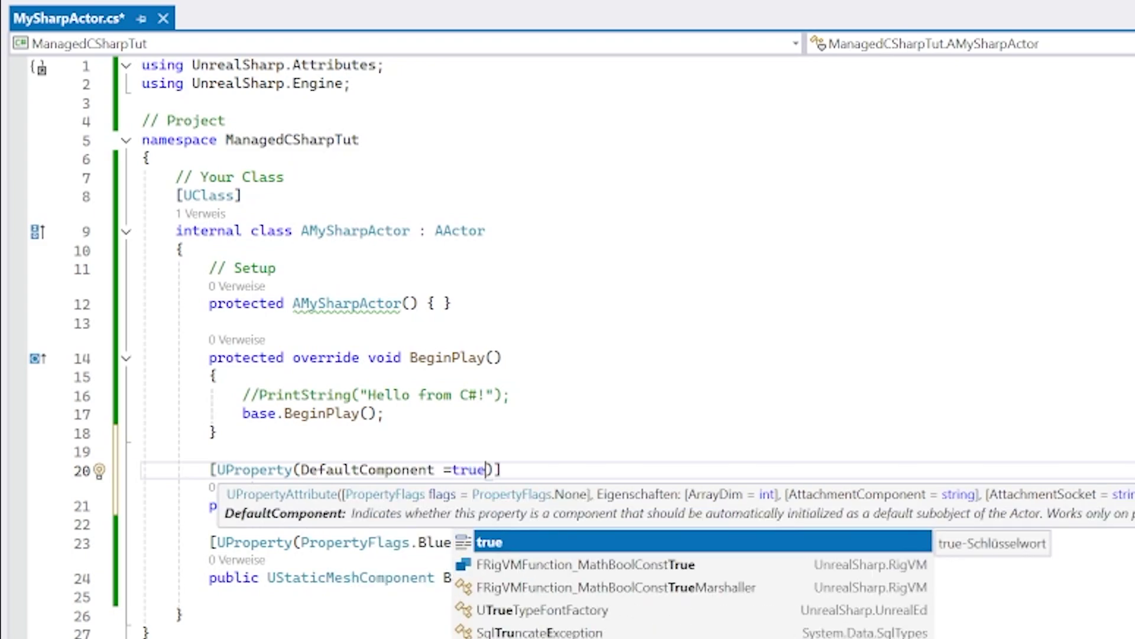
{"action": "type", "text": ", A"}
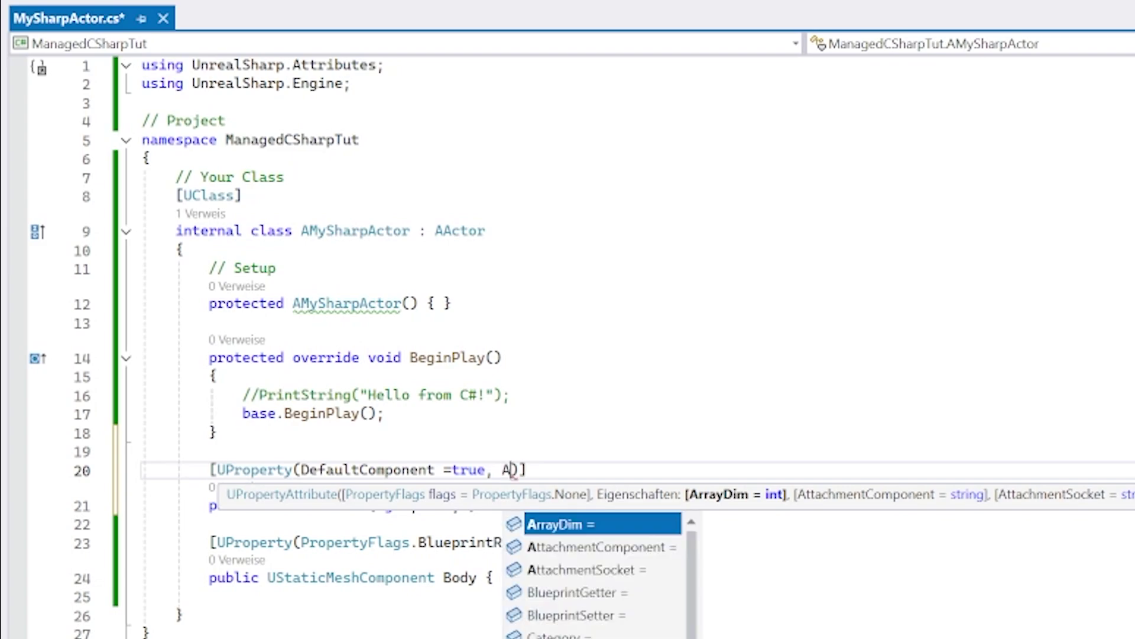
{"action": "type", "text": "tt"}
{"action": "key", "text": "Tab"}
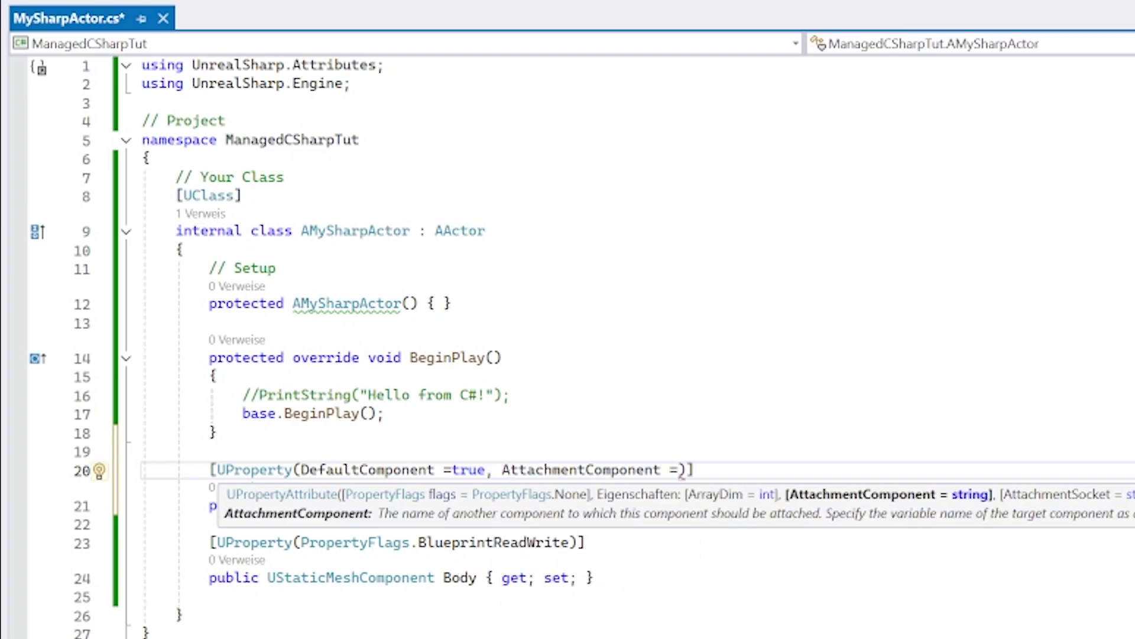
Step: Set AttachmentComponent to nameof(RootComponent) and save MySharpActor.cs
{"action": "type", "text": "nameof"}
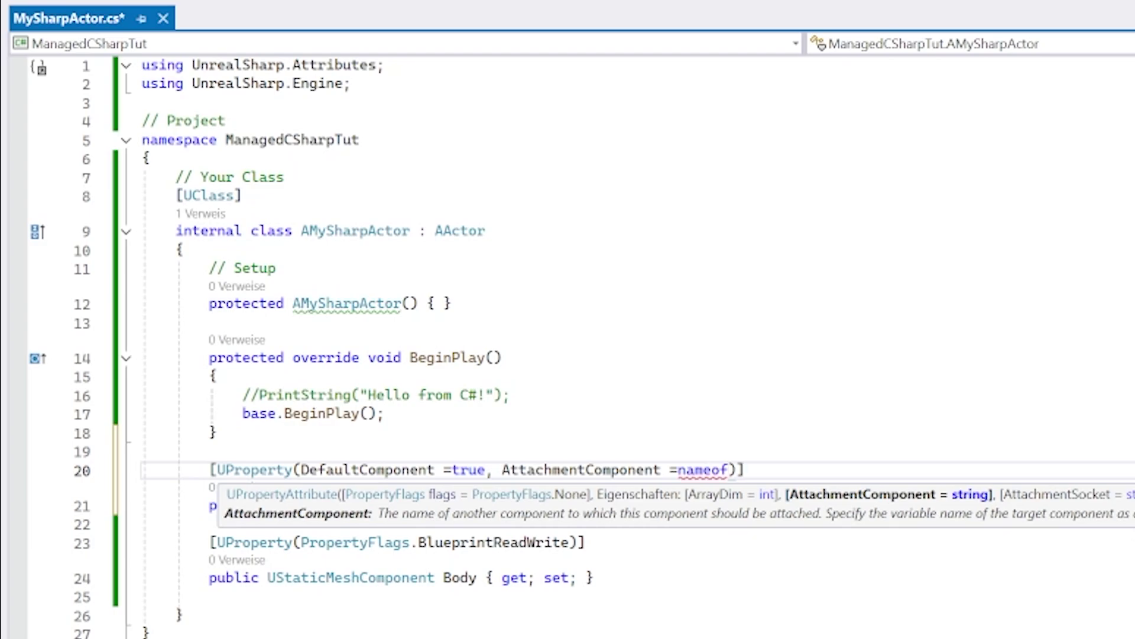
{"action": "type", "text": "(MyR"}
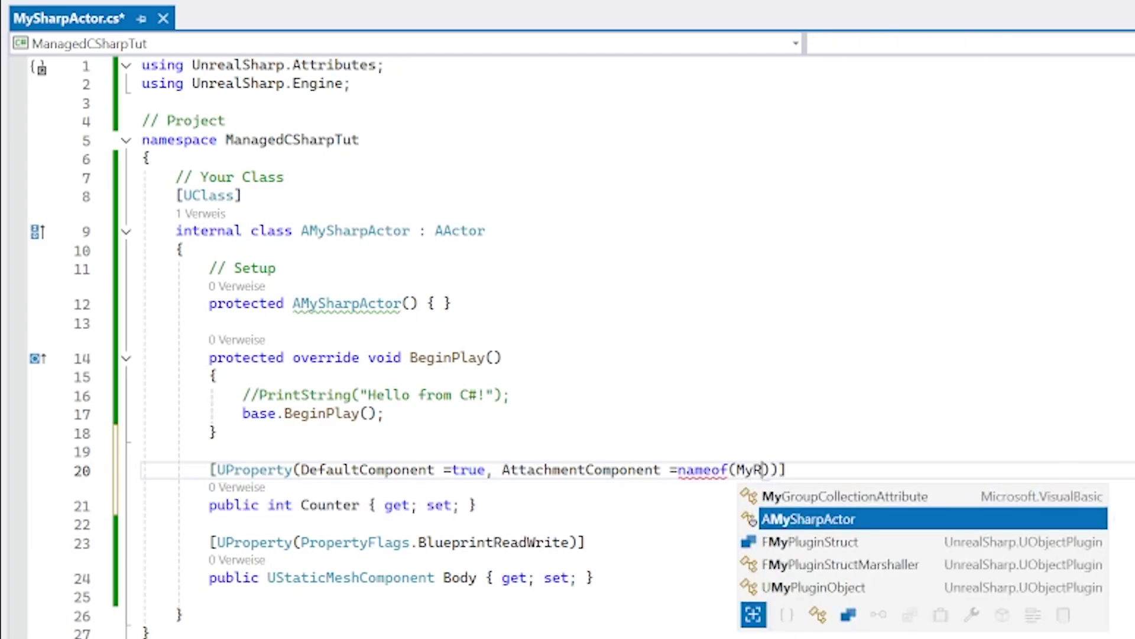
{"action": "key", "text": "BackSpace"}
{"action": "key", "text": "BackSpace"}
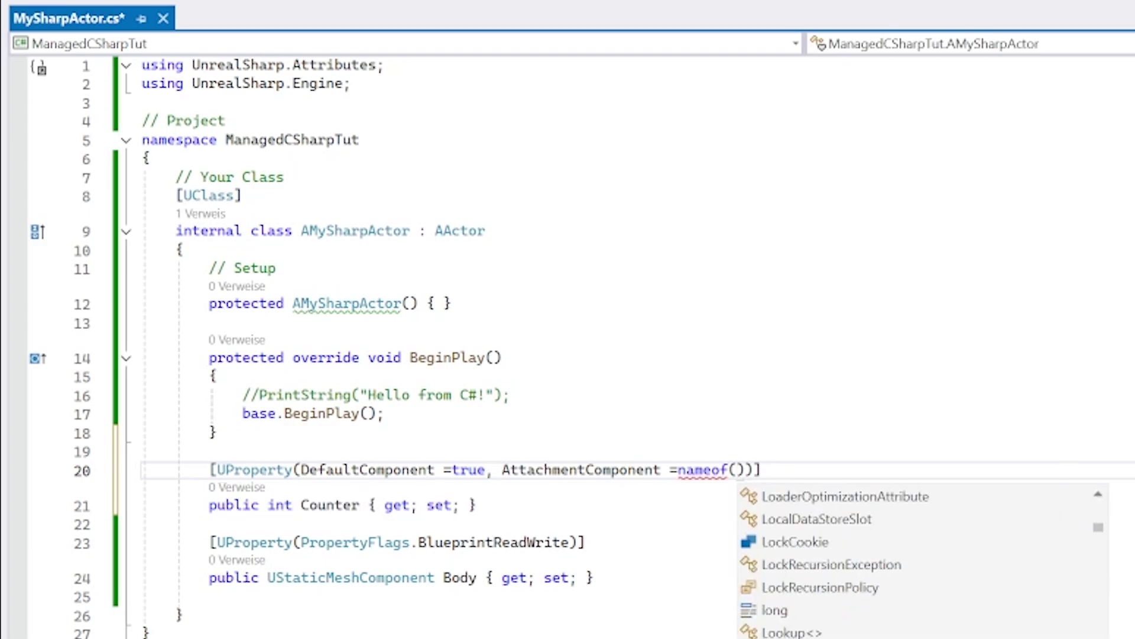
{"action": "type", "text": "on"}
{"action": "key", "text": "BackSpace"}
{"action": "key", "text": "BackSpace"}
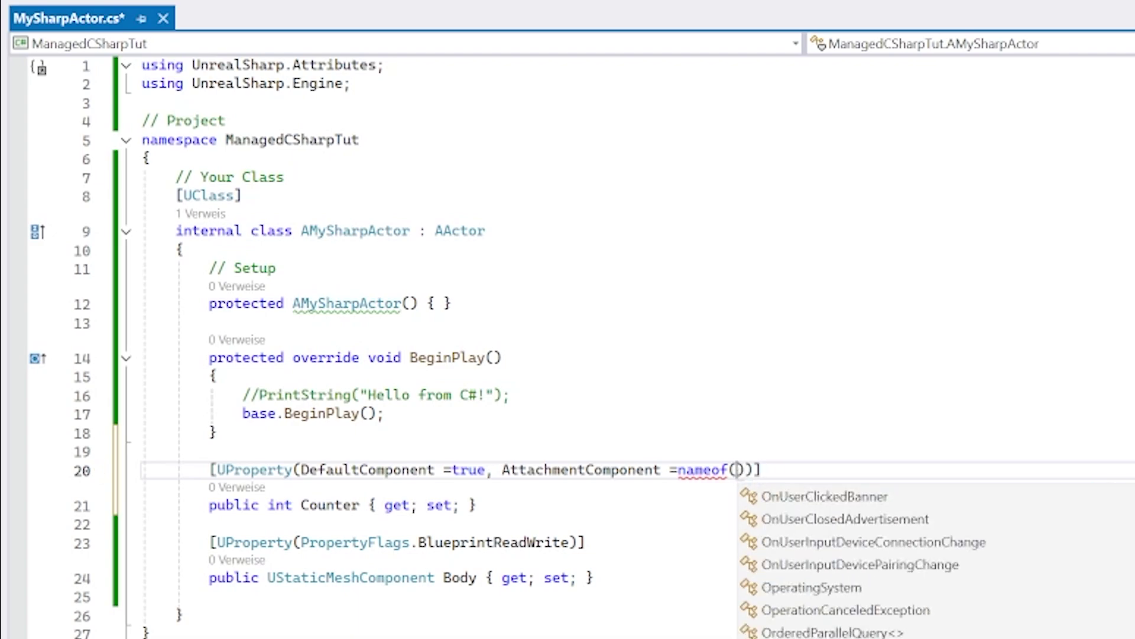
{"action": "type", "text": "Root"}
{"action": "key", "text": "Tab"}
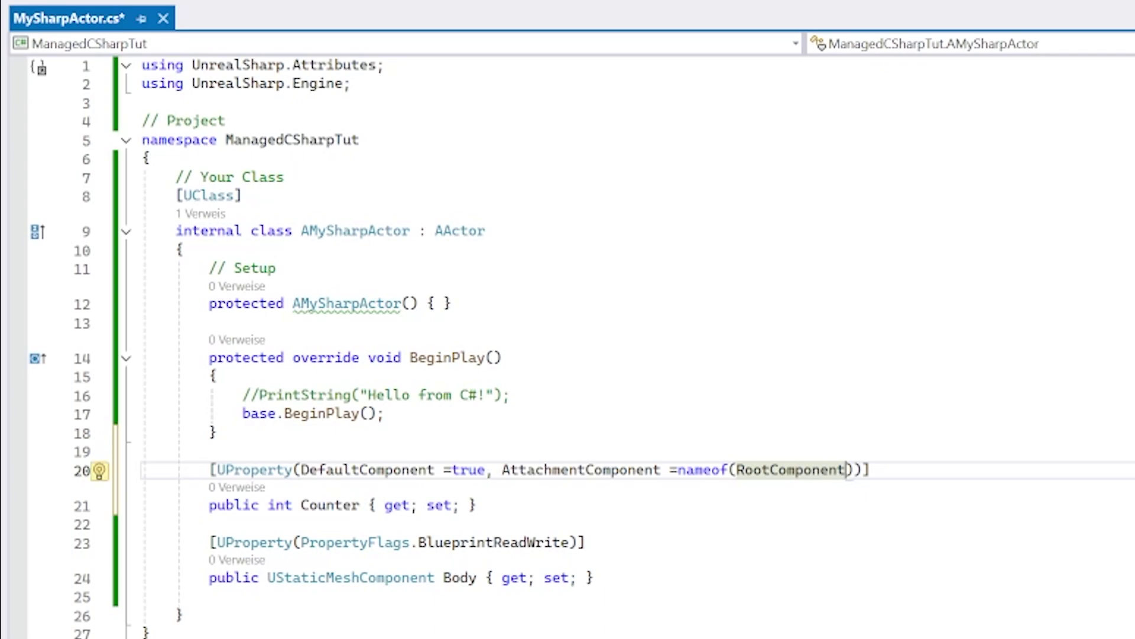
{"action": "key", "text": "ctrl+s"}
{"action": "left_click", "coordinate": [502, 357]}
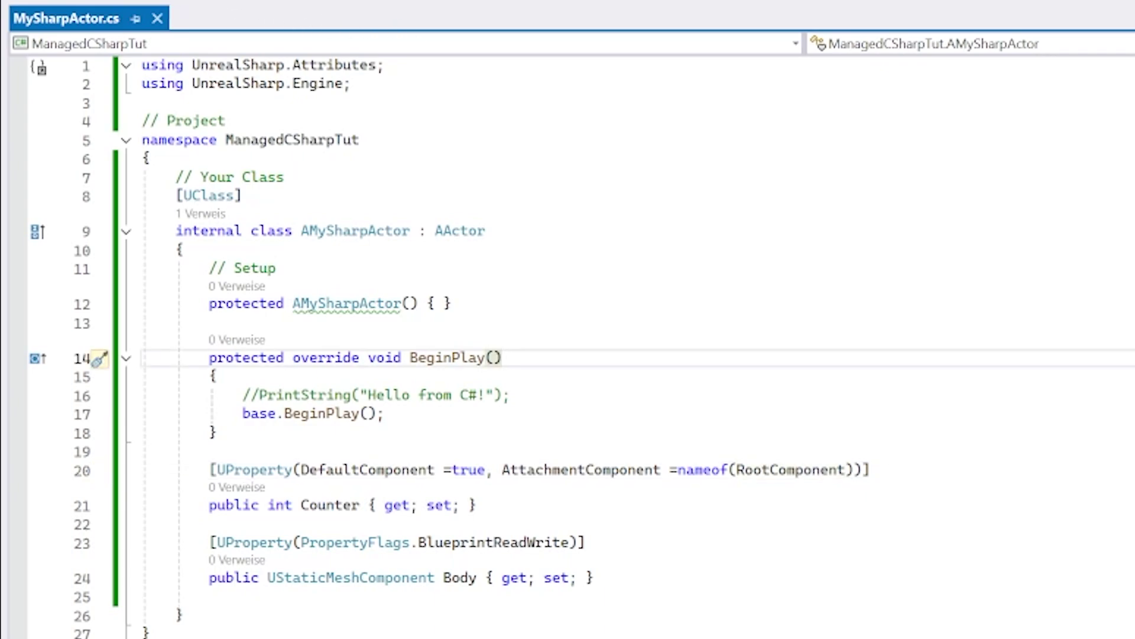
Step: Paste a BlueprintReadWrite attribute above Counter and copy the DefaultComponent attribute above Body
{"action": "mouse_move", "coordinate": [582, 470]}
{"action": "left_click", "coordinate": [209, 451]}
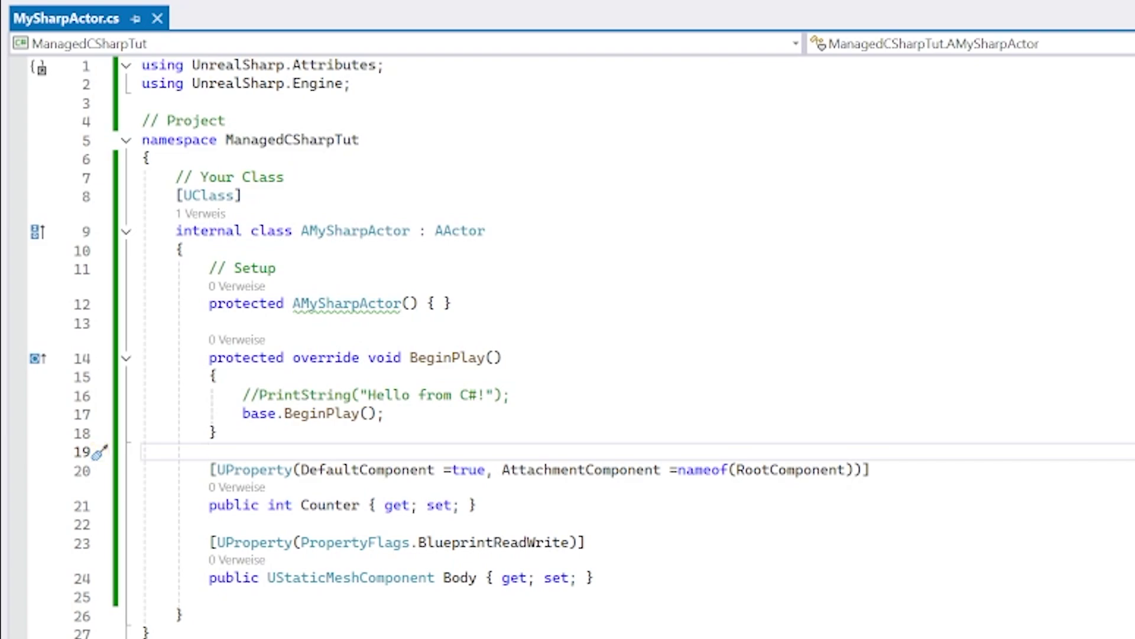
{"action": "type", "text": "[UProperty(PropertyFlags.BlueprintReadWrite)]"}
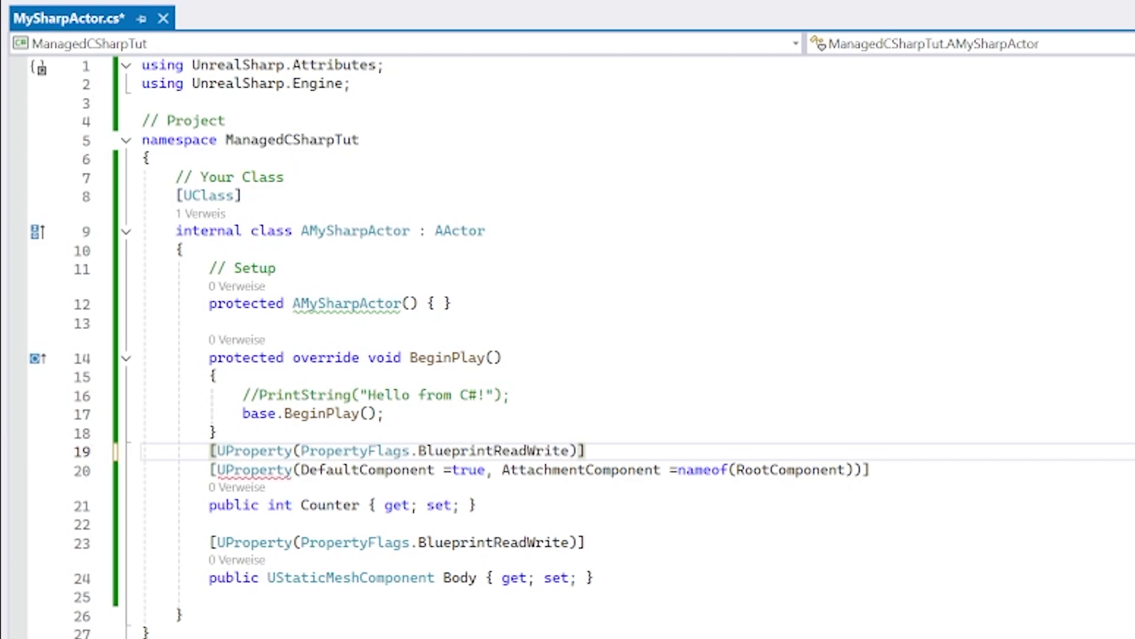
{"action": "key", "text": "Down"}
{"action": "key", "text": "Home"}
{"action": "key", "text": "shift+End"}
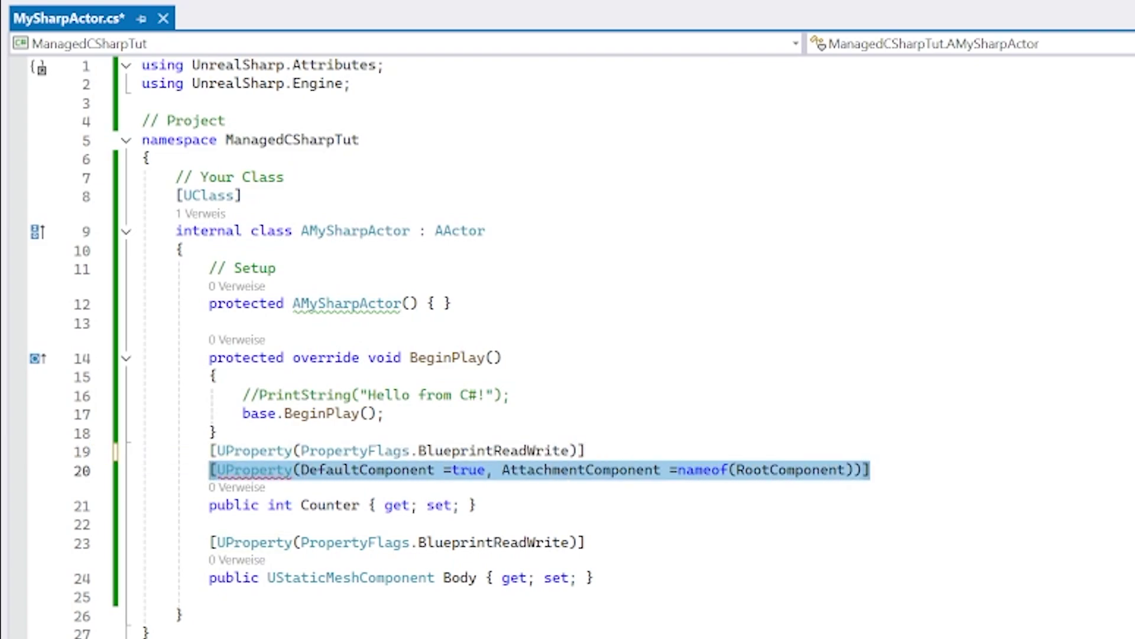
{"action": "key", "text": "ctrl+c"}
{"action": "key", "text": "Down"}
{"action": "key", "text": "Down"}
{"action": "key", "text": "Down"}
{"action": "key", "text": "Home"}
{"action": "key", "text": "shift+End"}
{"action": "key", "text": "ctrl+v"}
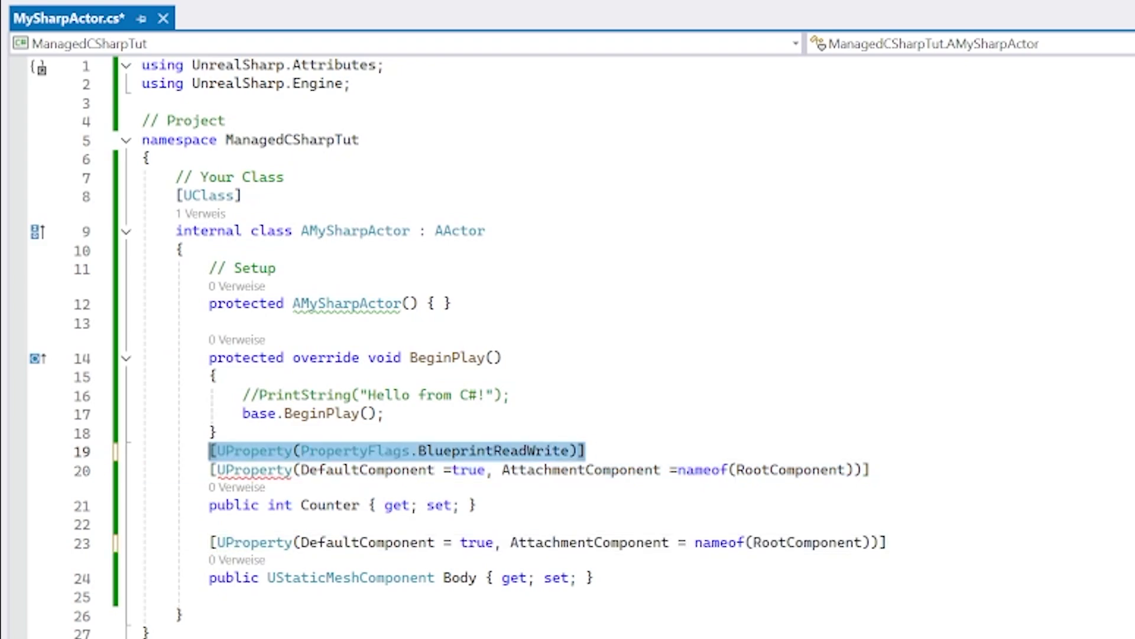
Step: Remove the duplicate so Counter keeps only PropertyFlags.BlueprintReadWrite
{"action": "key", "text": "ctrl+v"}
{"action": "key", "text": "Up"}
{"action": "key", "text": "End"}
{"action": "key", "text": "shift+Home"}
{"action": "key", "text": "Delete"}
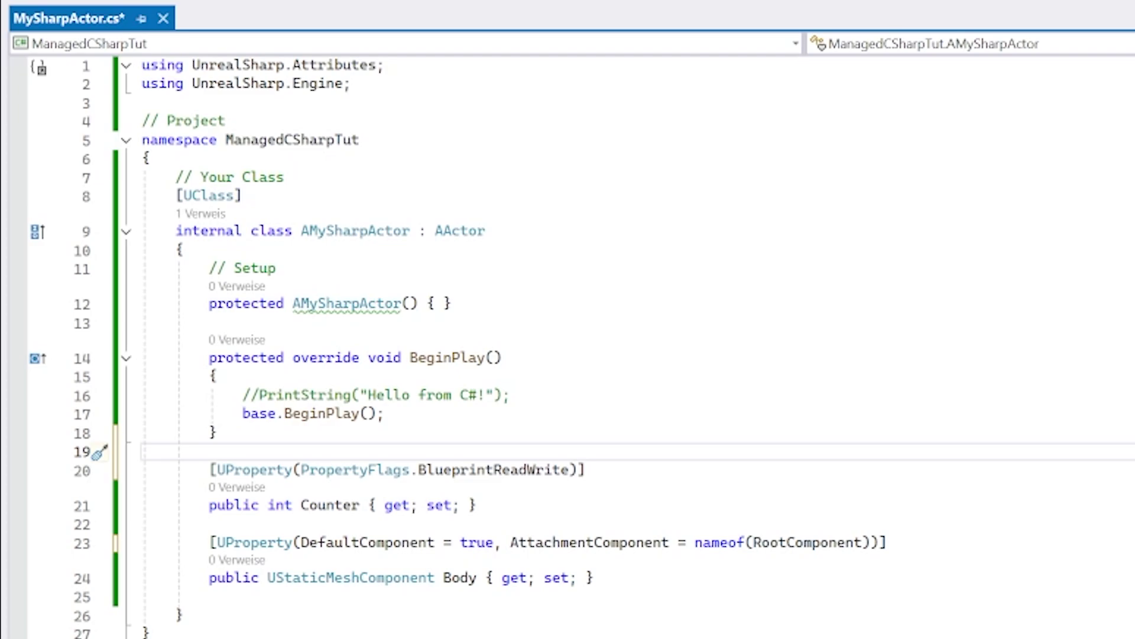
Step: Add a blank line after Counter, save MySharpActor.cs, and switch to Unreal Editor
{"action": "left_click", "coordinate": [477, 505]}
{"action": "key", "text": "Return"}
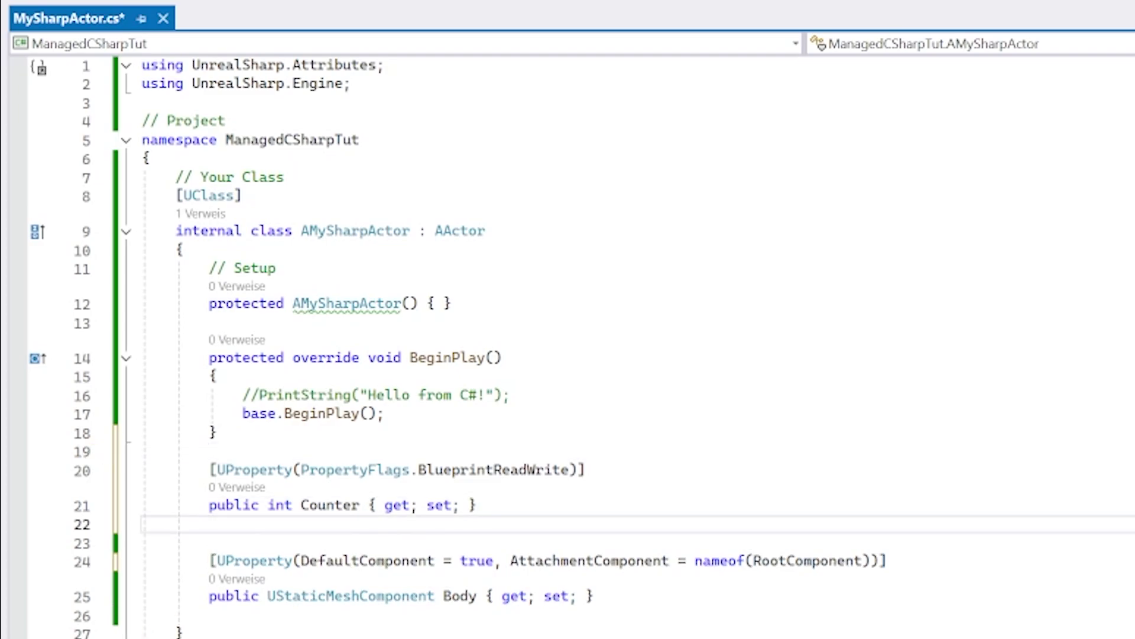
{"action": "left_click", "coordinate": [593, 595]}
{"action": "key", "text": "ctrl+s"}
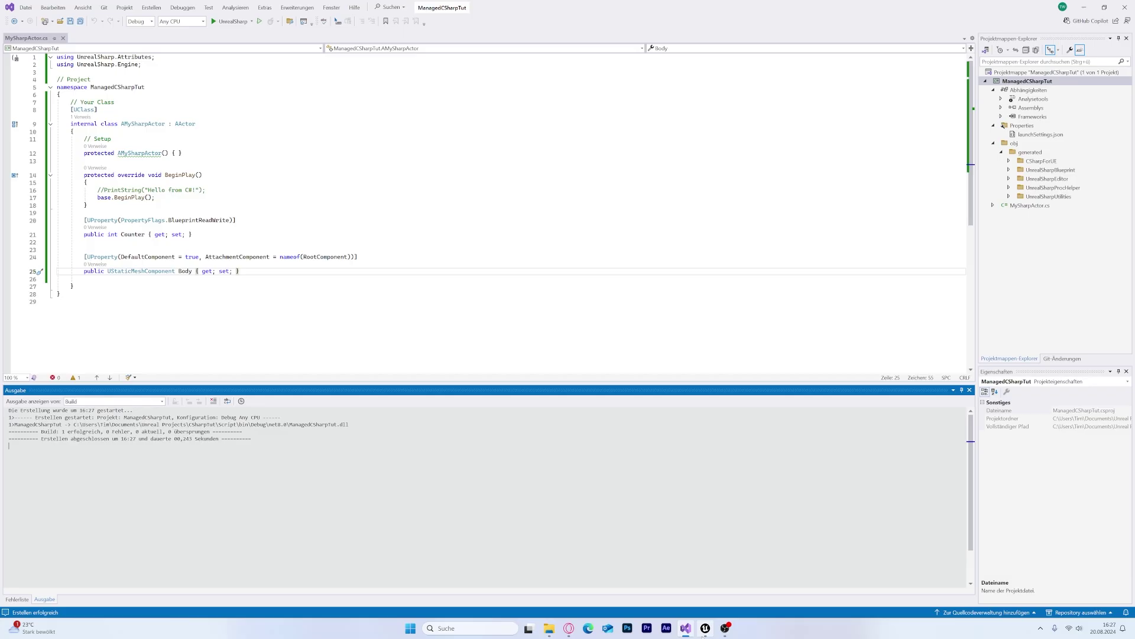
{"action": "left_click", "coordinate": [705, 628]}
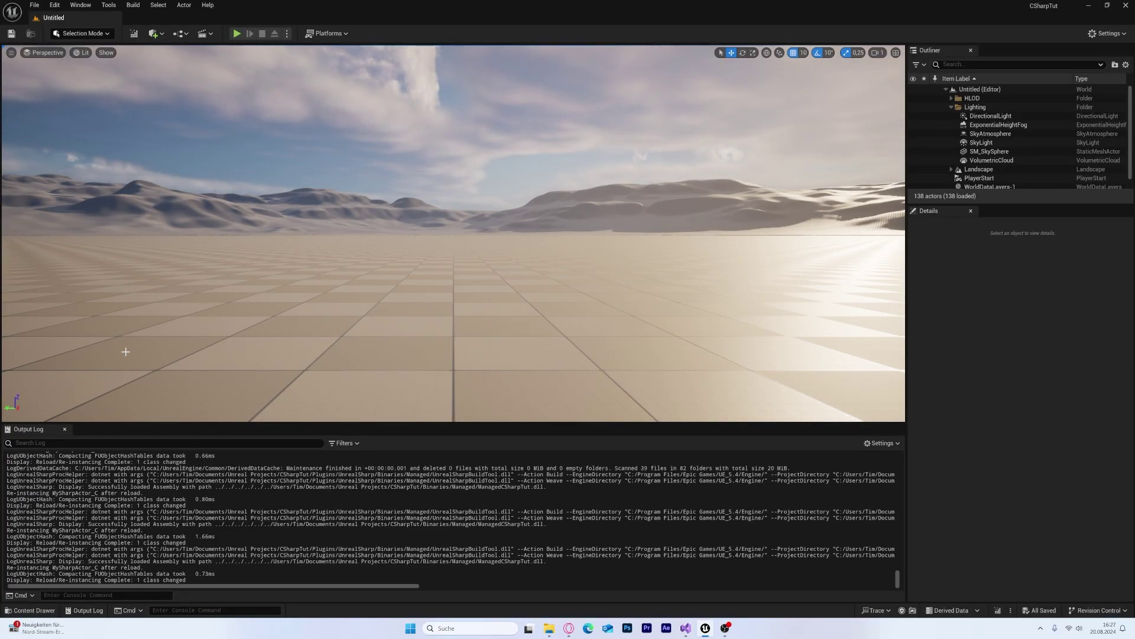
Step: Open the Test Blueprint from the Content Drawer to check its Body component, then return to Visual Studio
{"action": "left_click", "coordinate": [31, 610]}
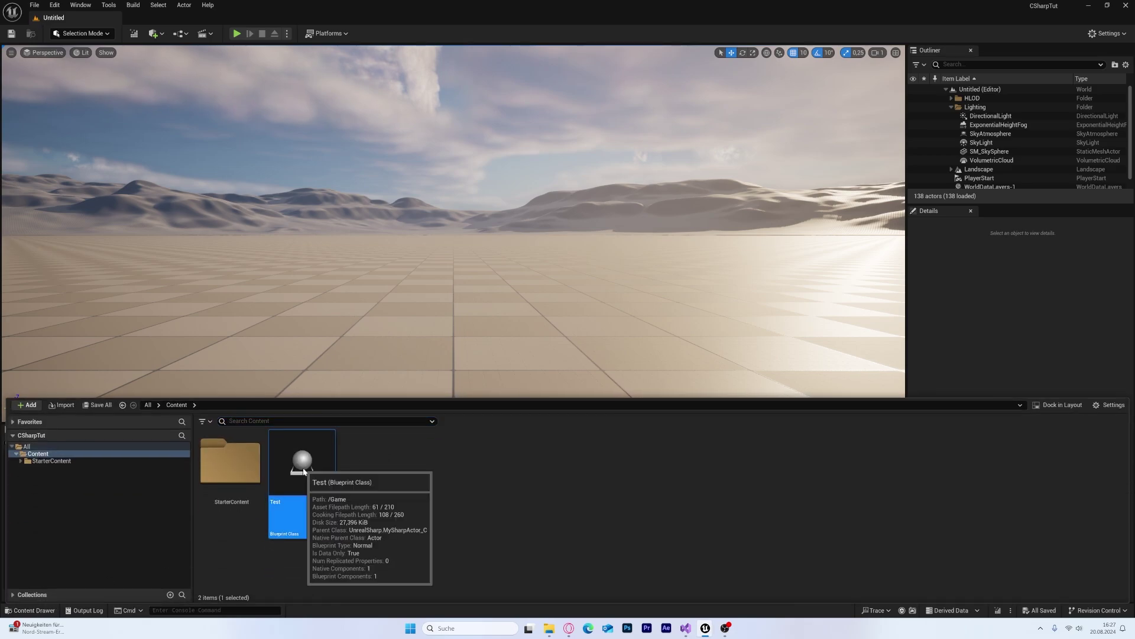
{"action": "double_click", "coordinate": [302, 467]}
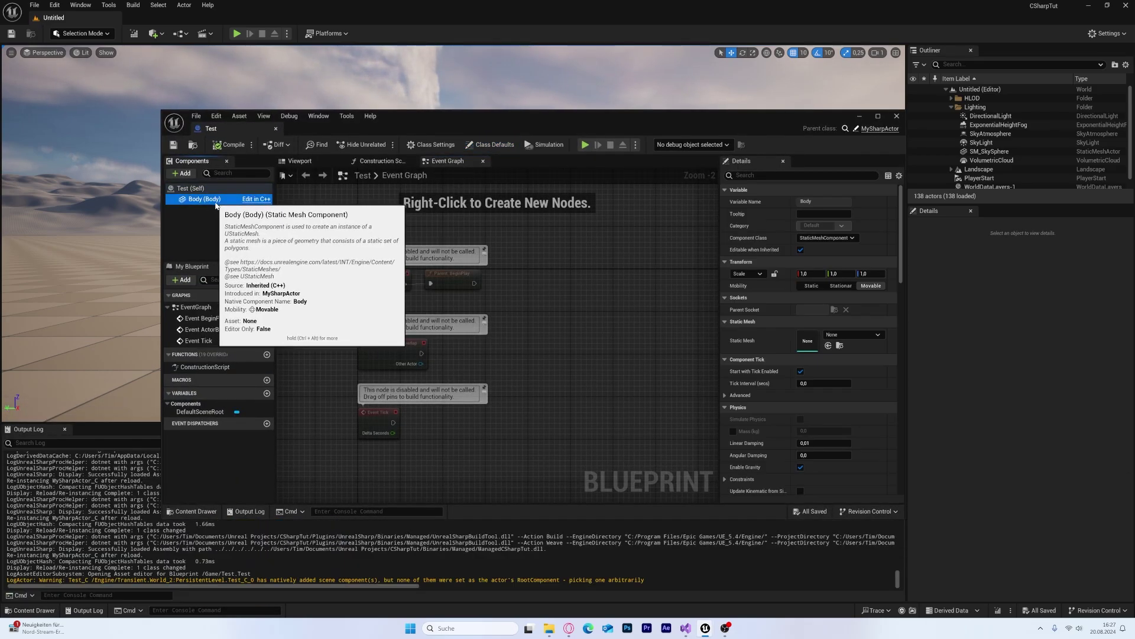
{"action": "key", "text": "alt+Tab"}
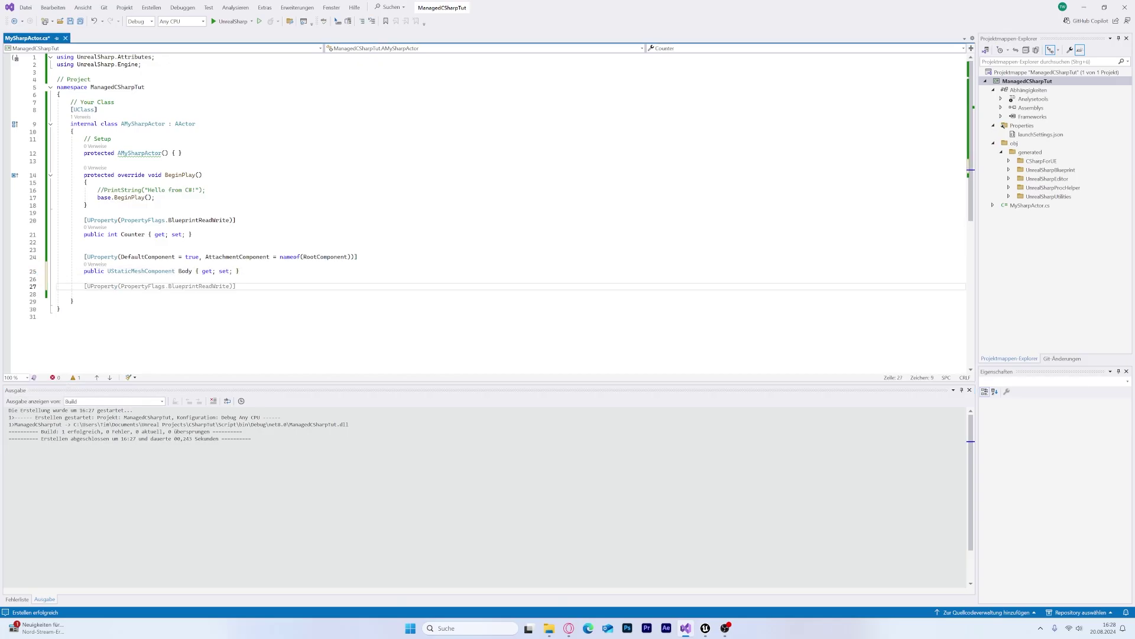
Step: Declare a TestSharp method marked [UFunction(FunctionFlags.BlueprintCallable)] and save
{"action": "type", "text": "UF"}
{"action": "key", "text": "Tab"}
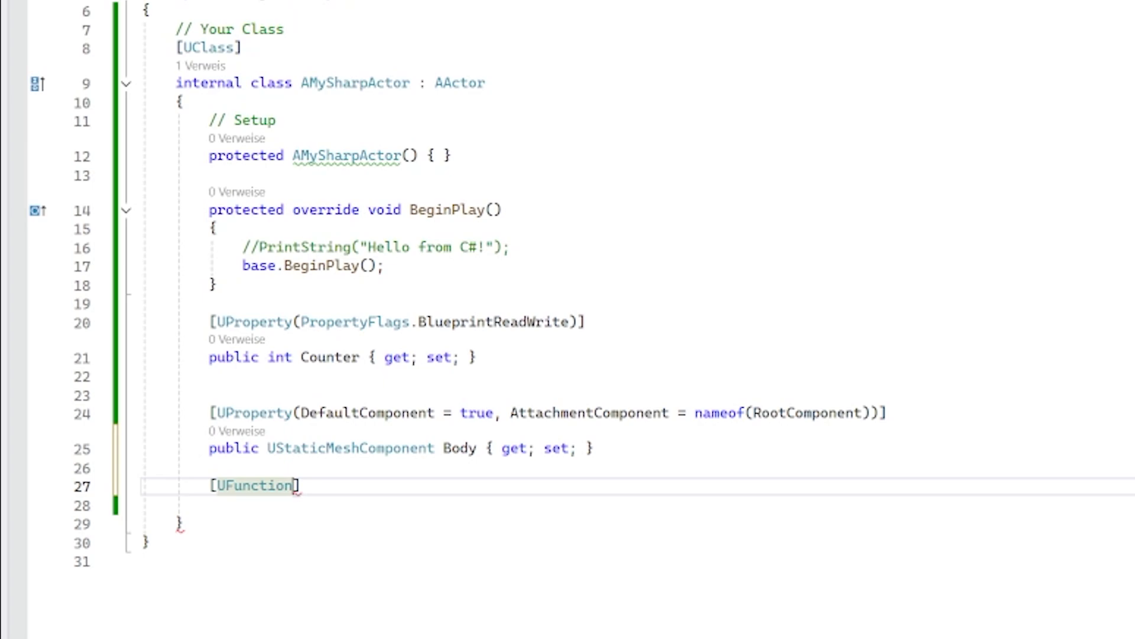
{"action": "type", "text": "("}
{"action": "key", "text": "Tab"}
{"action": "type", "text": ".Bluep"}
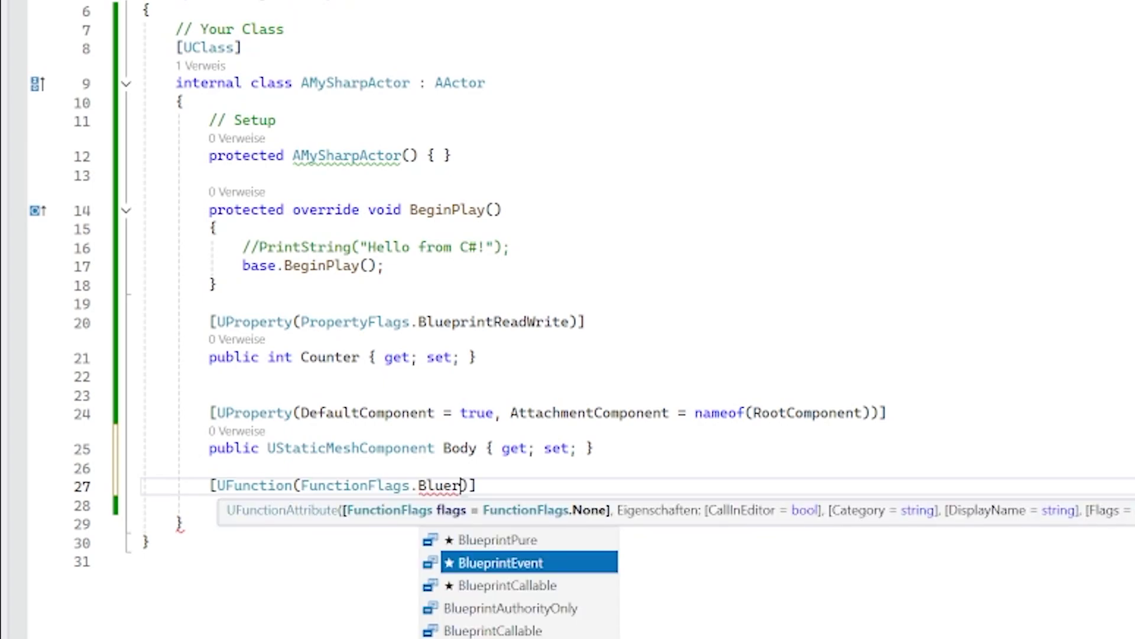
{"action": "key", "text": "Tab"}
{"action": "key", "text": "Return"}
{"action": "type", "text": "v"}
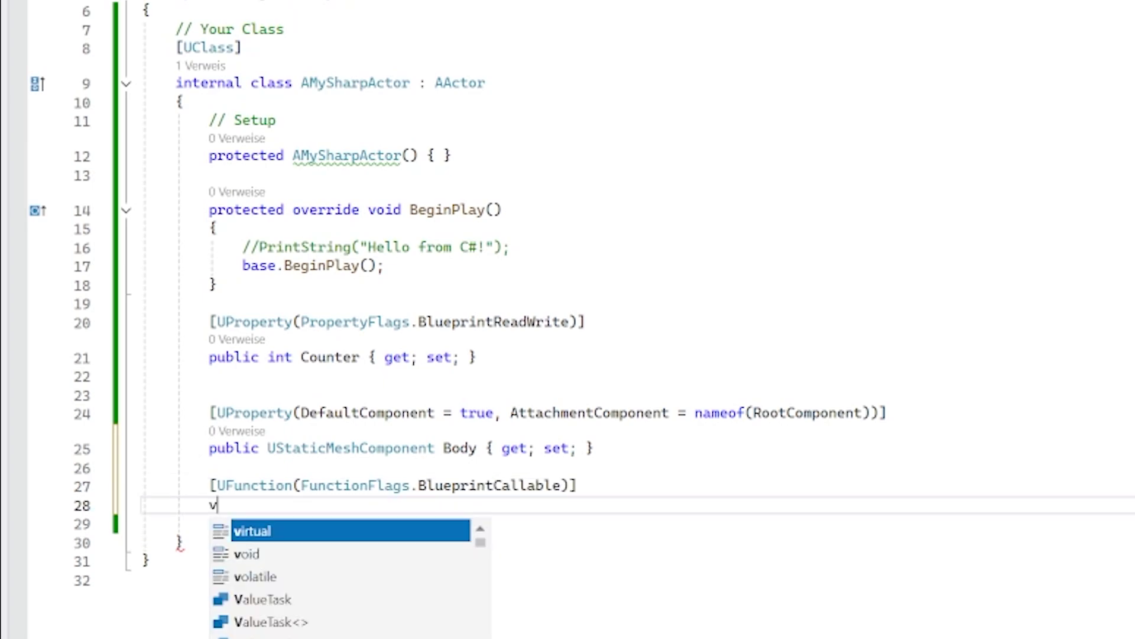
{"action": "type", "text": "oid TestSharp"}
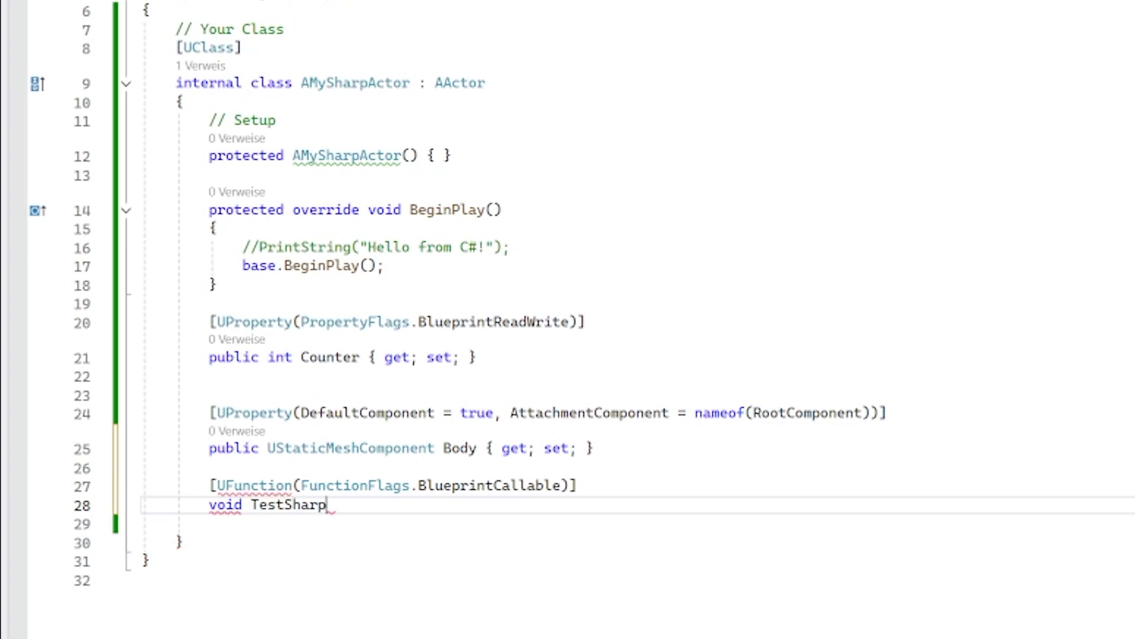
{"action": "type", "text": ";"}
{"action": "key", "text": "ctrl+s"}
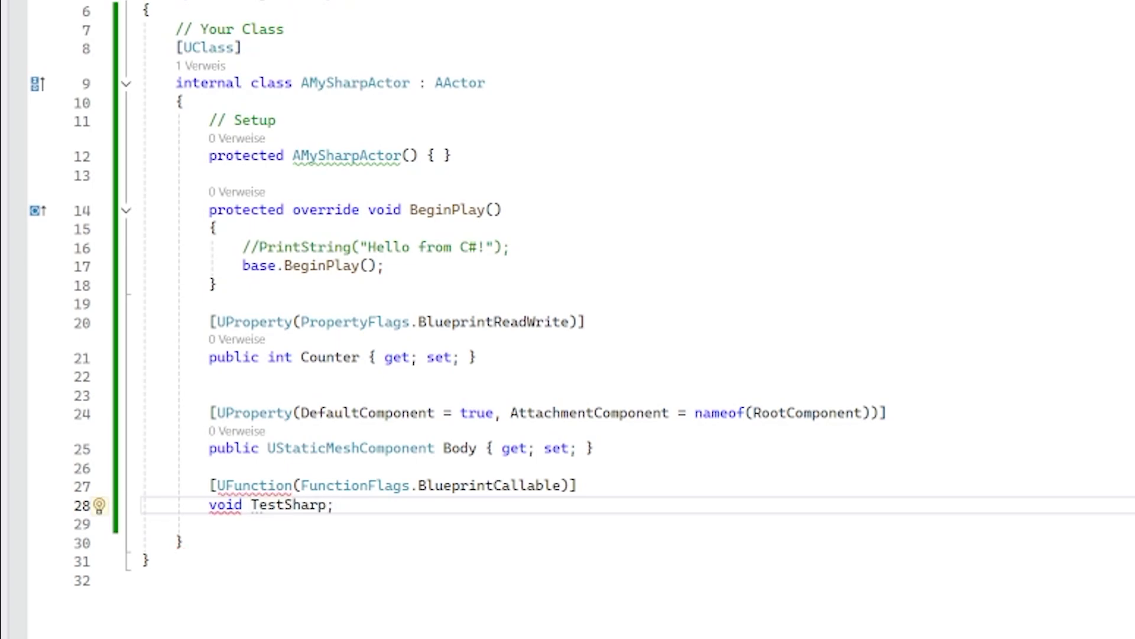
Step: Give TestSharp a body printing "hello from Sharp Function" and build the ManagedCSharpTut project
{"action": "key", "text": "BackSpace"}
{"action": "type", "text": "() {"}
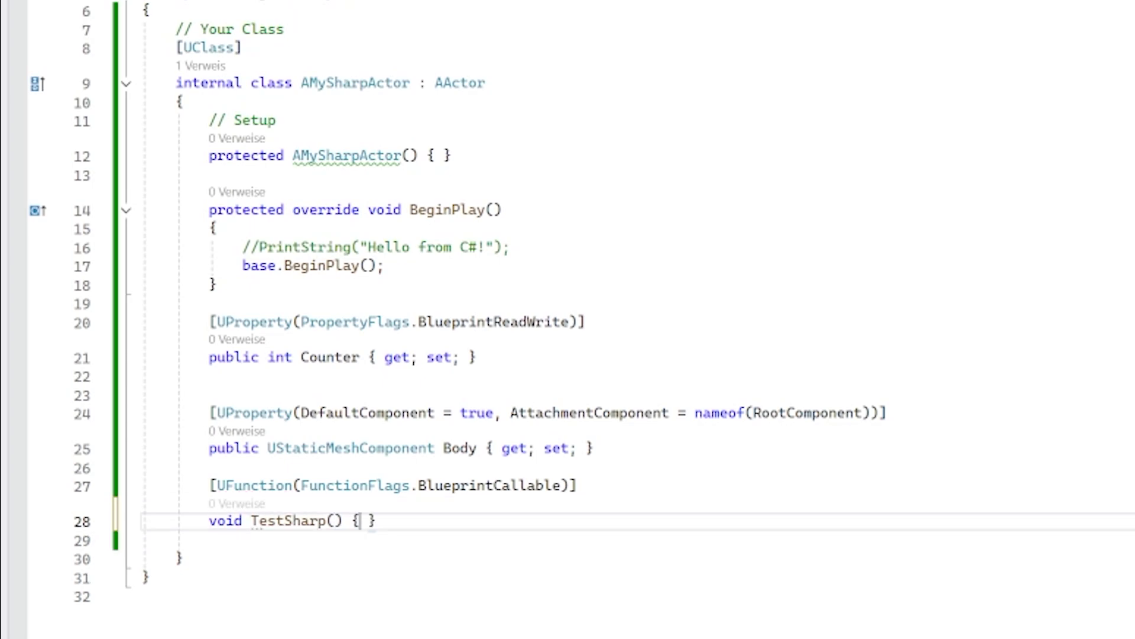
{"action": "type", "text": "}"}
{"action": "key", "text": "Left"}
{"action": "key", "text": "Return"}
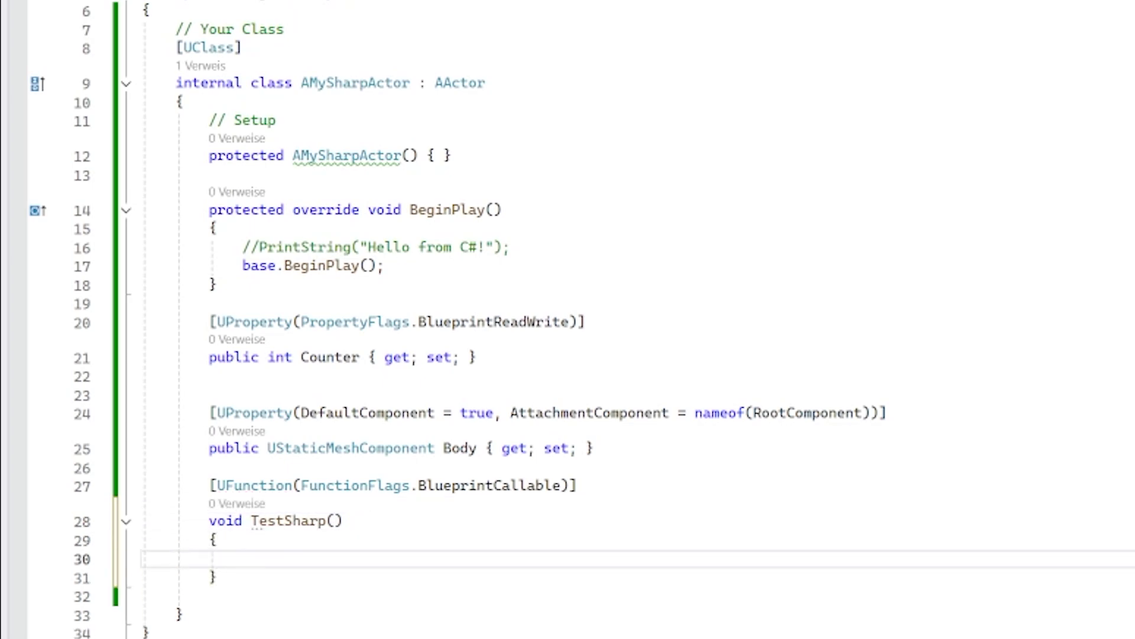
{"action": "type", "text": "Pr"}
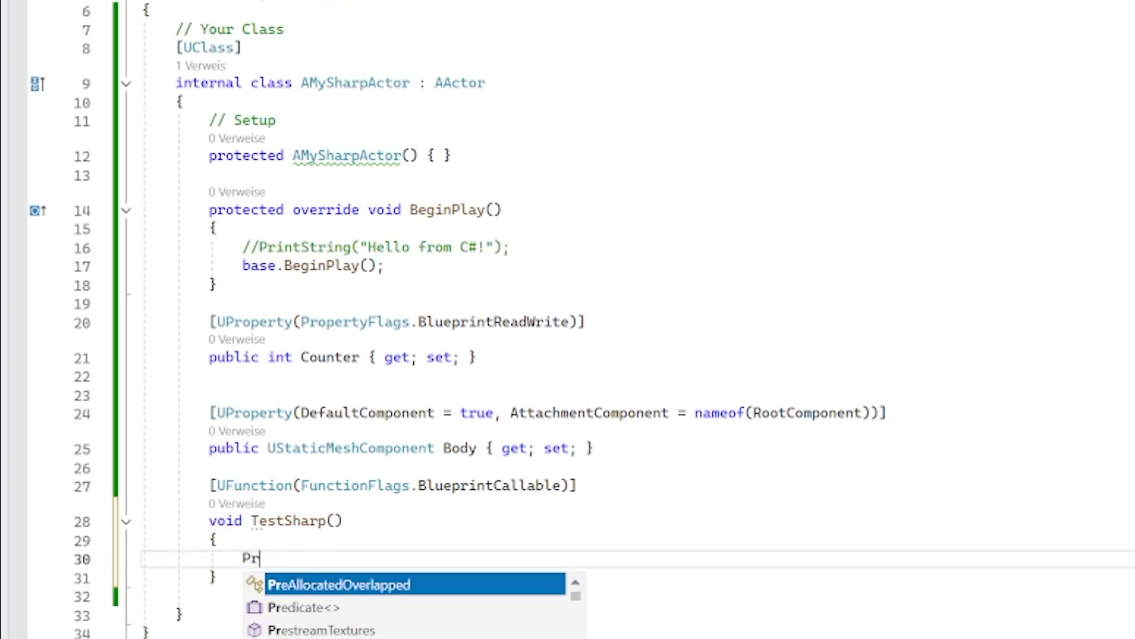
{"action": "type", "text": "intString(\"hello from"}
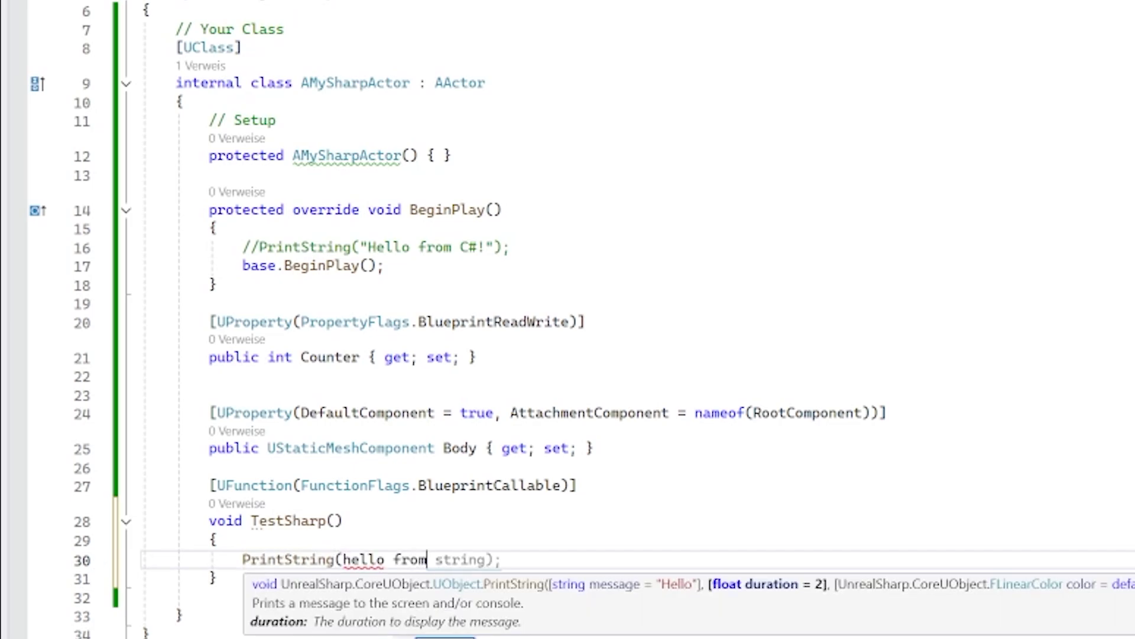
{"action": "type", "text": " Sharp Function\");"}
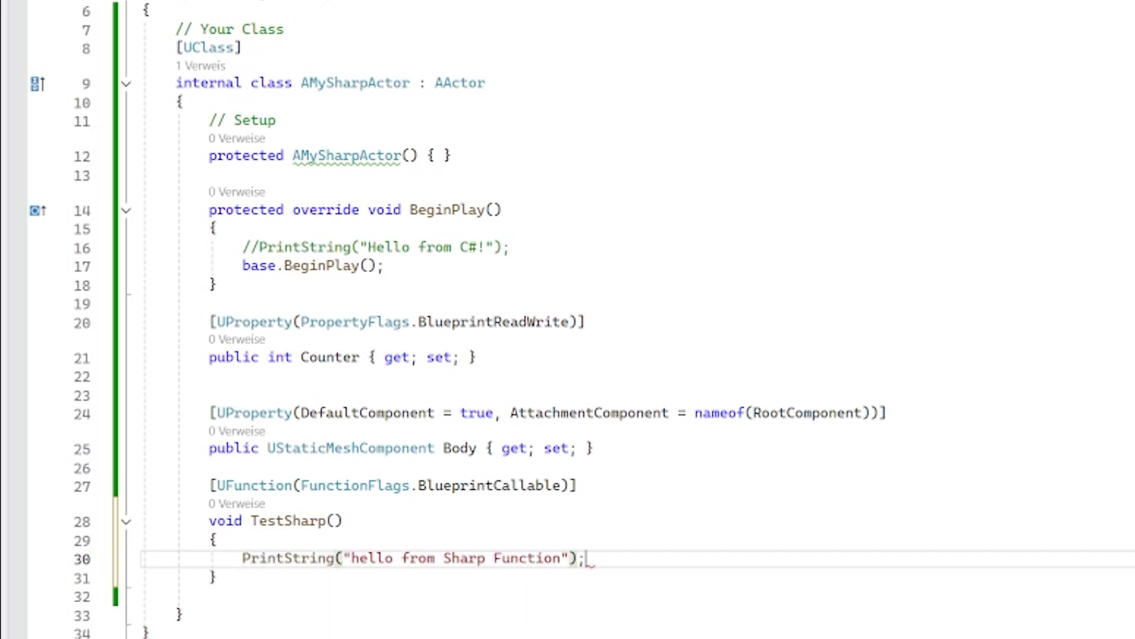
{"action": "right_click", "coordinate": [1029, 81]}
{"action": "left_click", "coordinate": [1033, 88]}
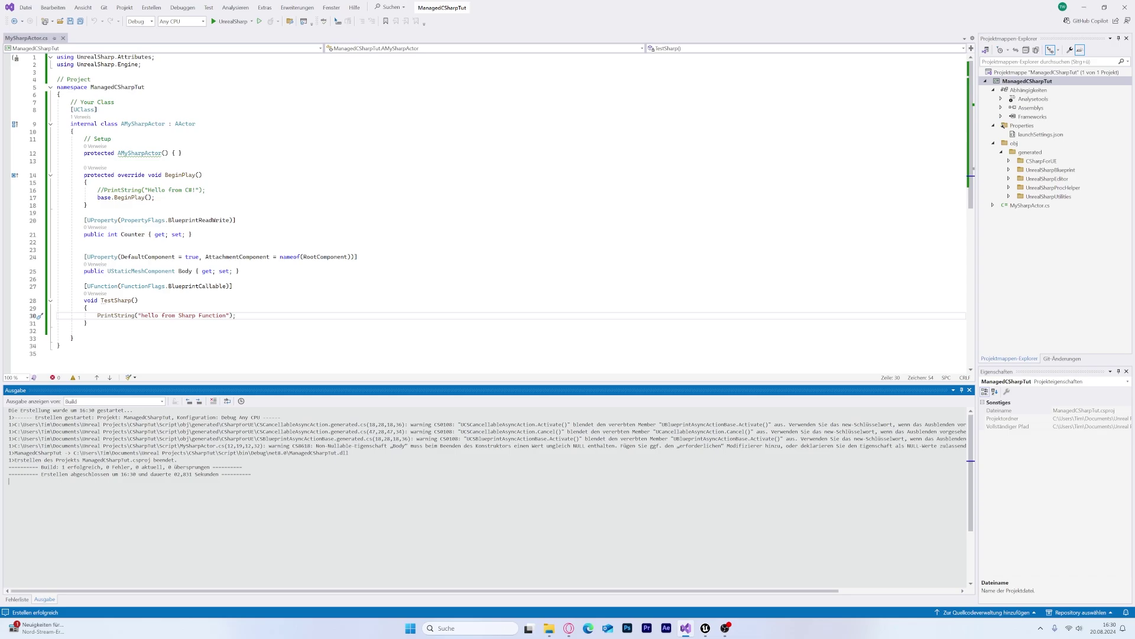
Step: Add a Test Sharp node wired from Parent: BeginPlay, then compile and save the Test Blueprint
{"action": "mouse_move", "coordinate": [705, 628]}
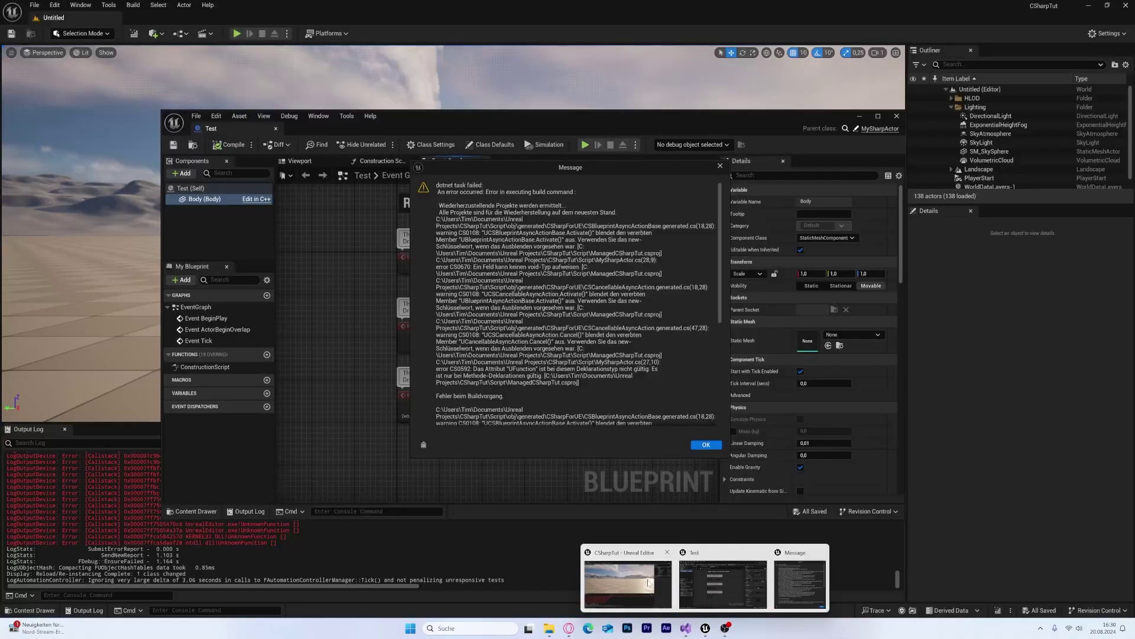
{"action": "left_click", "coordinate": [723, 585]}
{"action": "key", "text": "Return"}
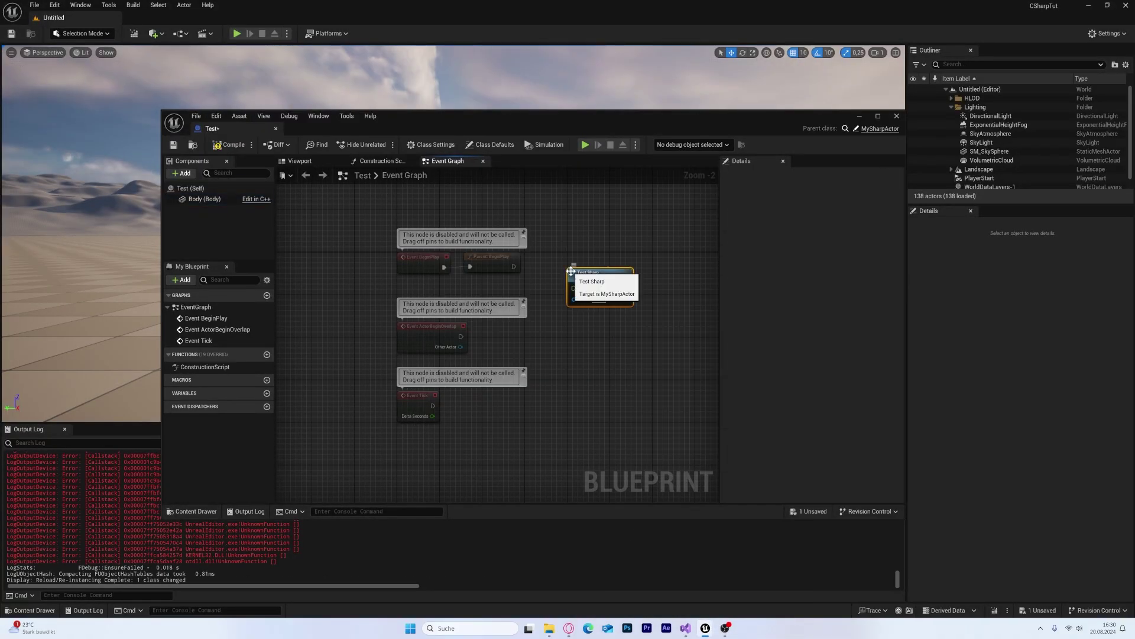
{"action": "scroll", "coordinate": [571, 278], "scroll_direction": "up", "scroll_amount": 2}
{"action": "left_click_drag", "start_coordinate": [494, 265], "coordinate": [572, 293]}
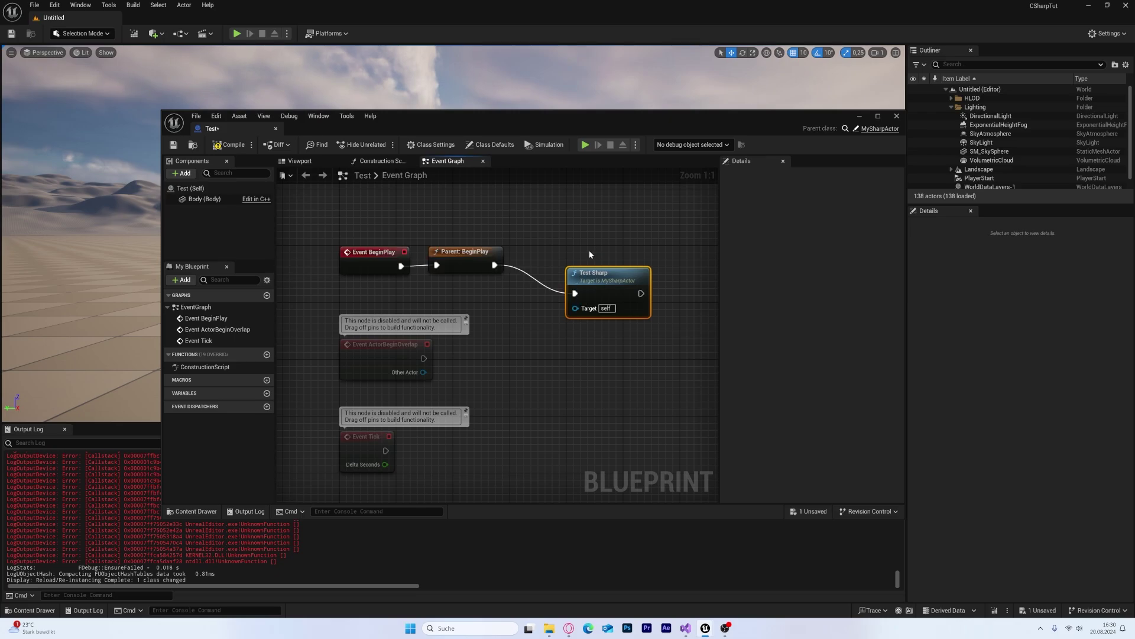
{"action": "left_click", "coordinate": [229, 144]}
{"action": "left_click", "coordinate": [174, 144]}
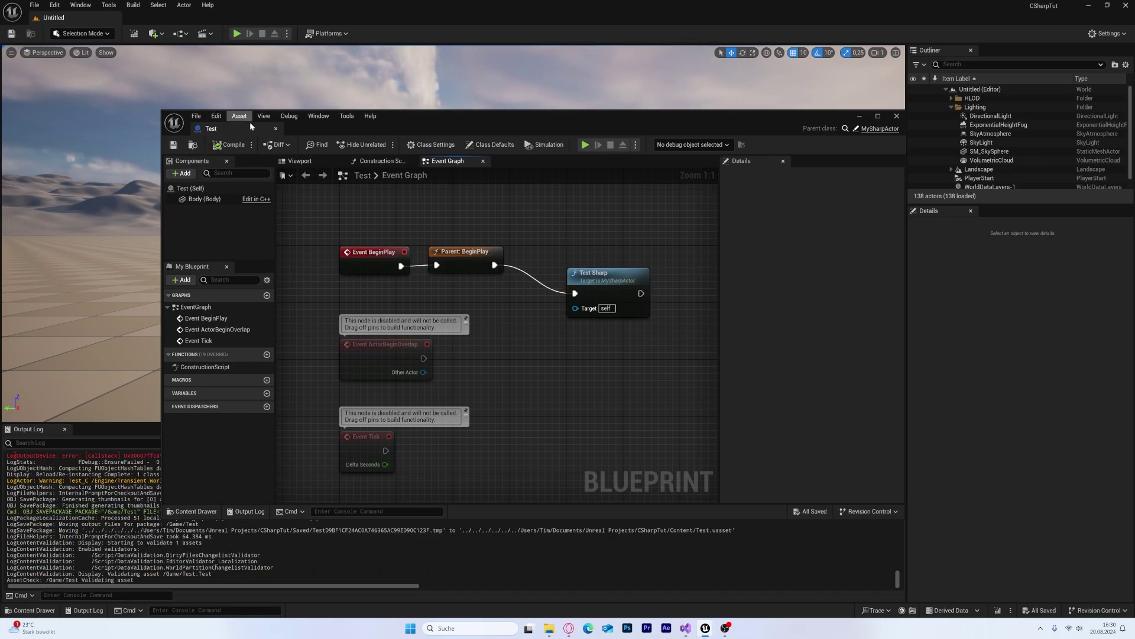
Step: Place a Test actor in the level from the Content Drawer and play the level
{"action": "left_click", "coordinate": [236, 33]}
{"action": "key", "text": "ctrl+space"}
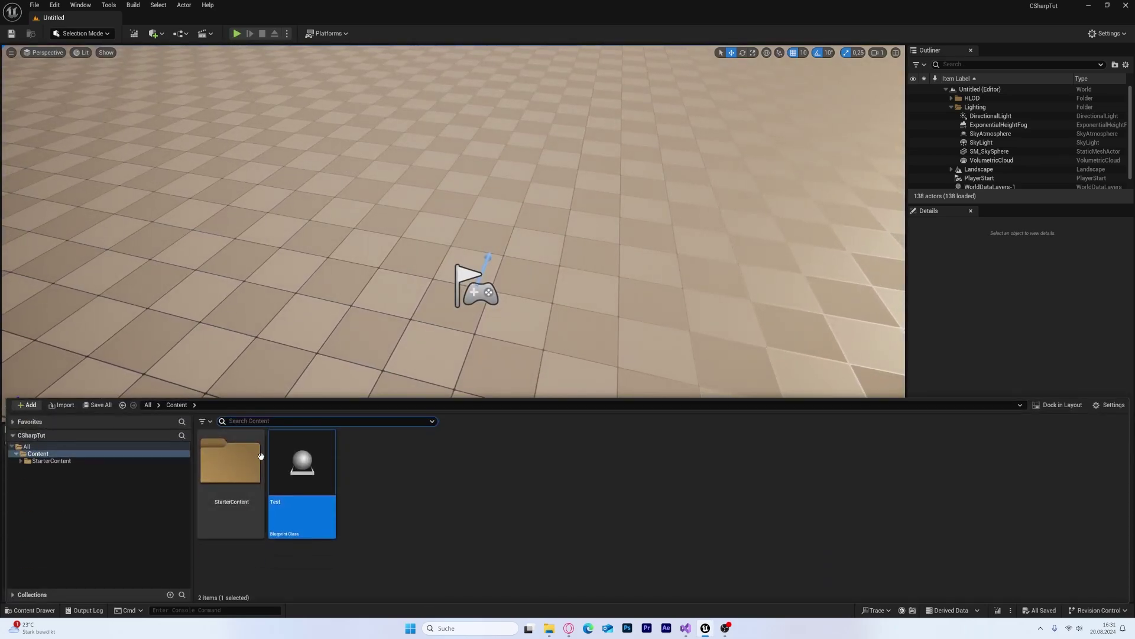
{"action": "left_click_drag", "start_coordinate": [304, 468], "coordinate": [367, 216]}
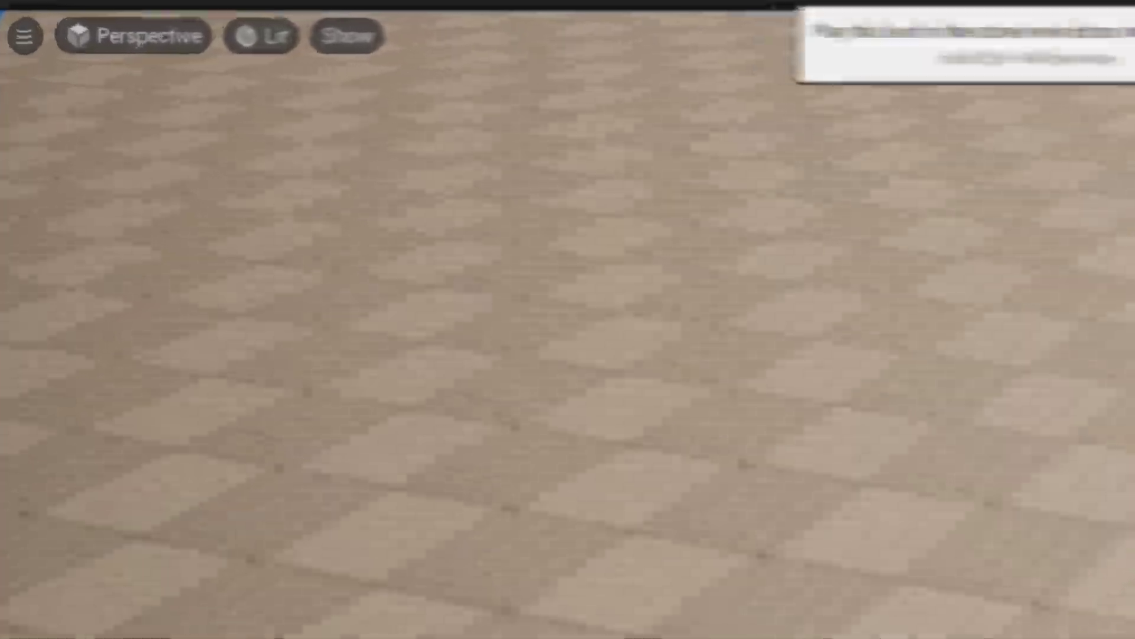
{"action": "key", "text": "alt+p"}
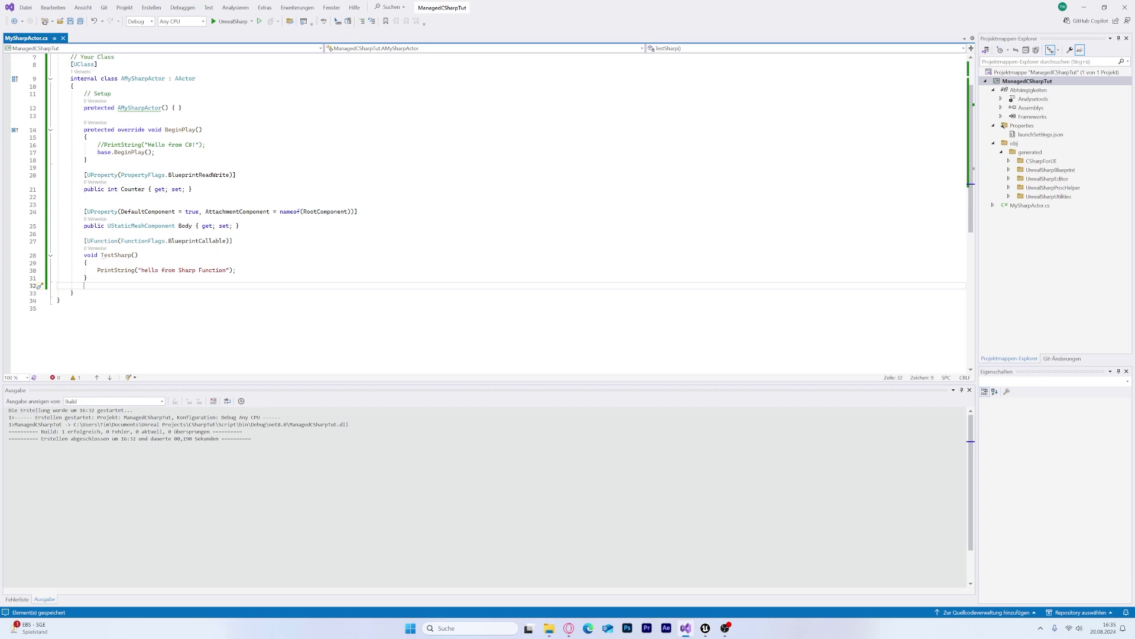
Step: Add a BlueprintCallable int GetSharpInt() method that returns Counter
{"action": "key", "text": "Return"}
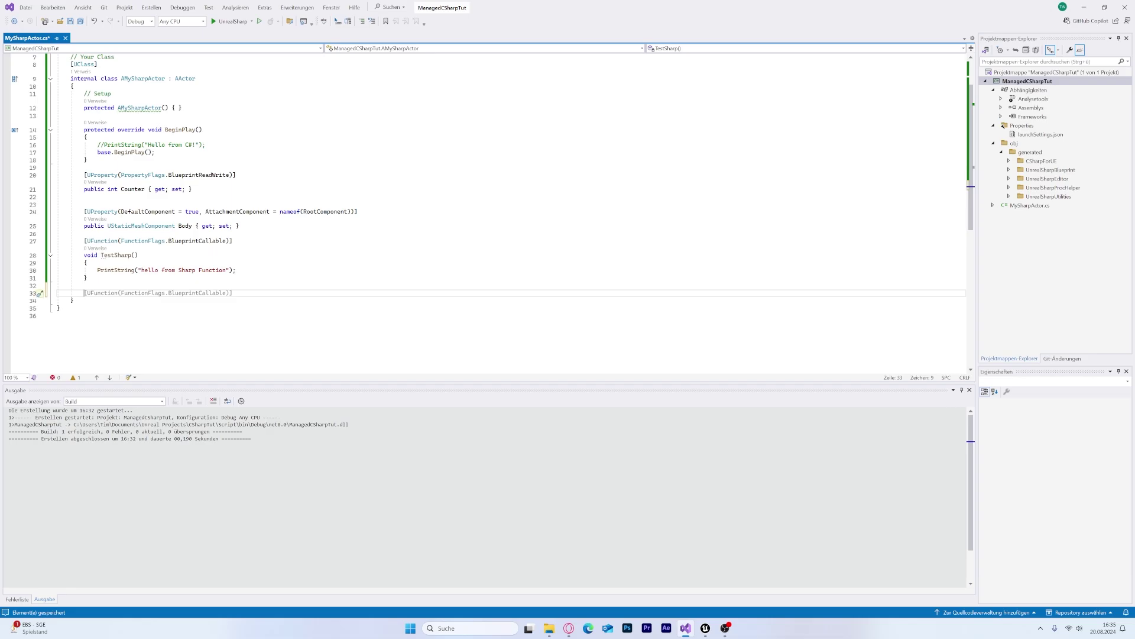
{"action": "key", "text": "Tab"}
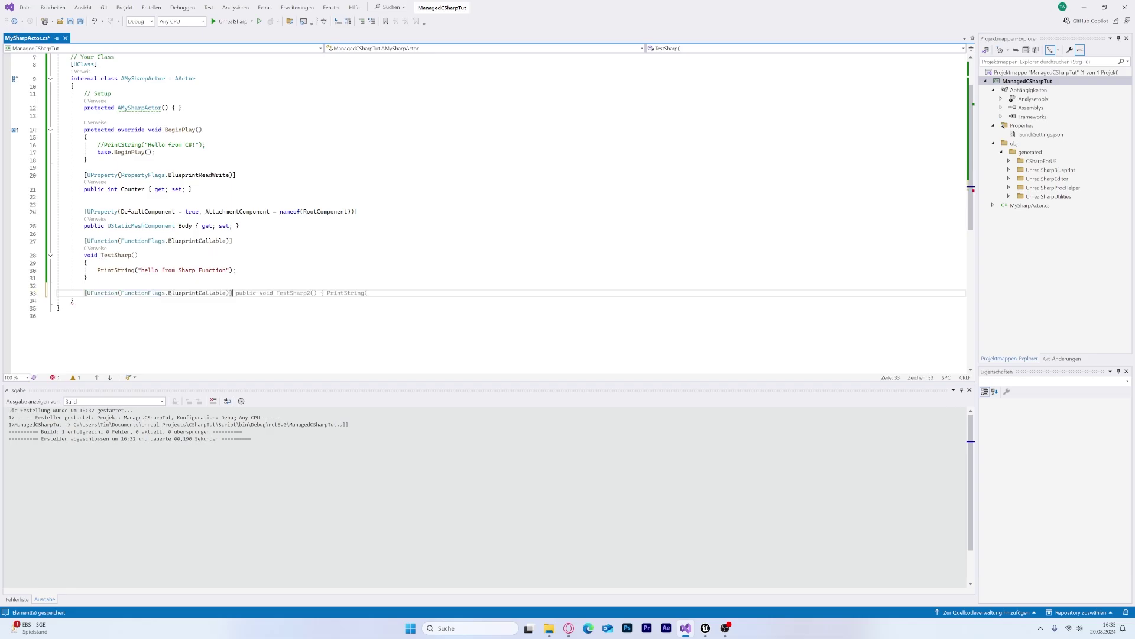
{"action": "key", "text": "Return"}
{"action": "type", "text": "int "}
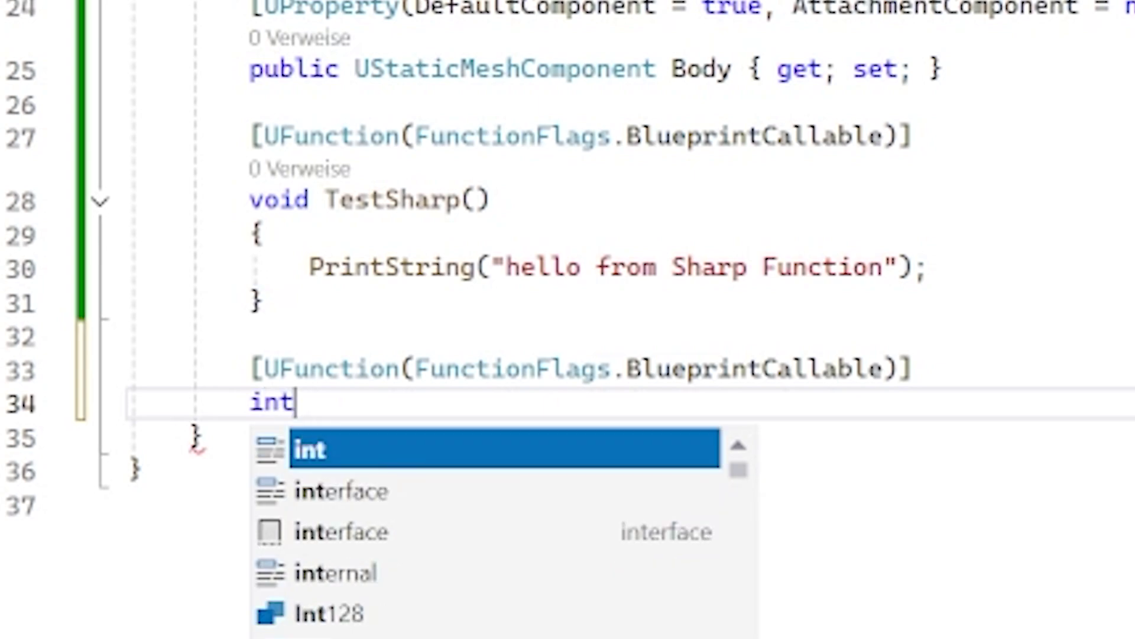
{"action": "type", "text": "void"}
{"action": "key", "text": "BackSpace"}
{"action": "key", "text": "BackSpace"}
{"action": "key", "text": "BackSpace"}
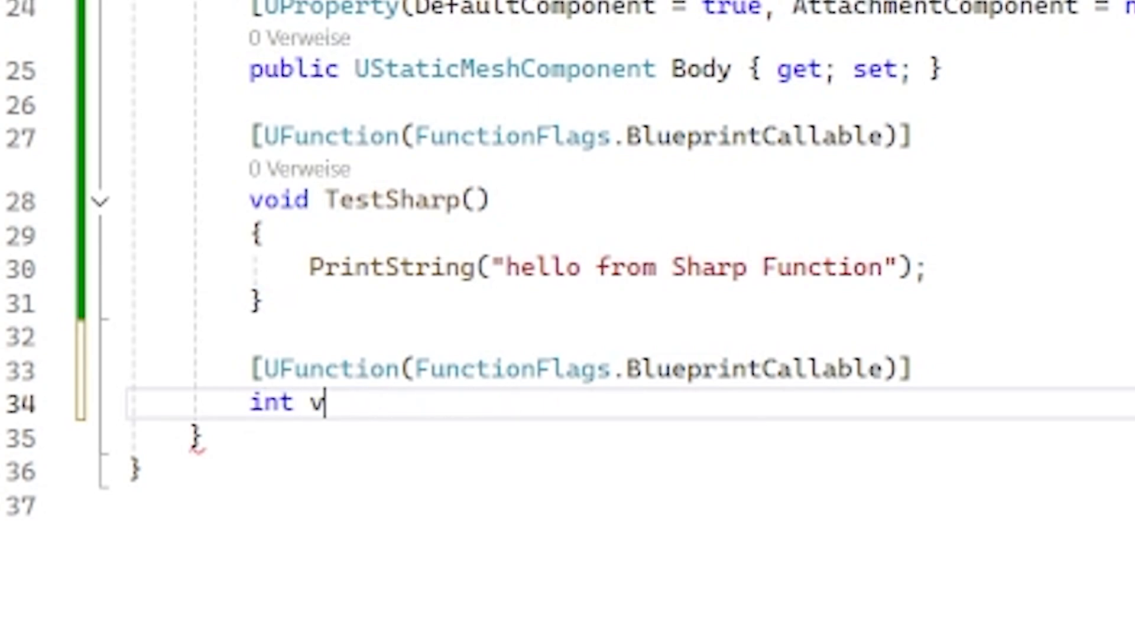
{"action": "key", "text": "BackSpace"}
{"action": "type", "text": "Get"}
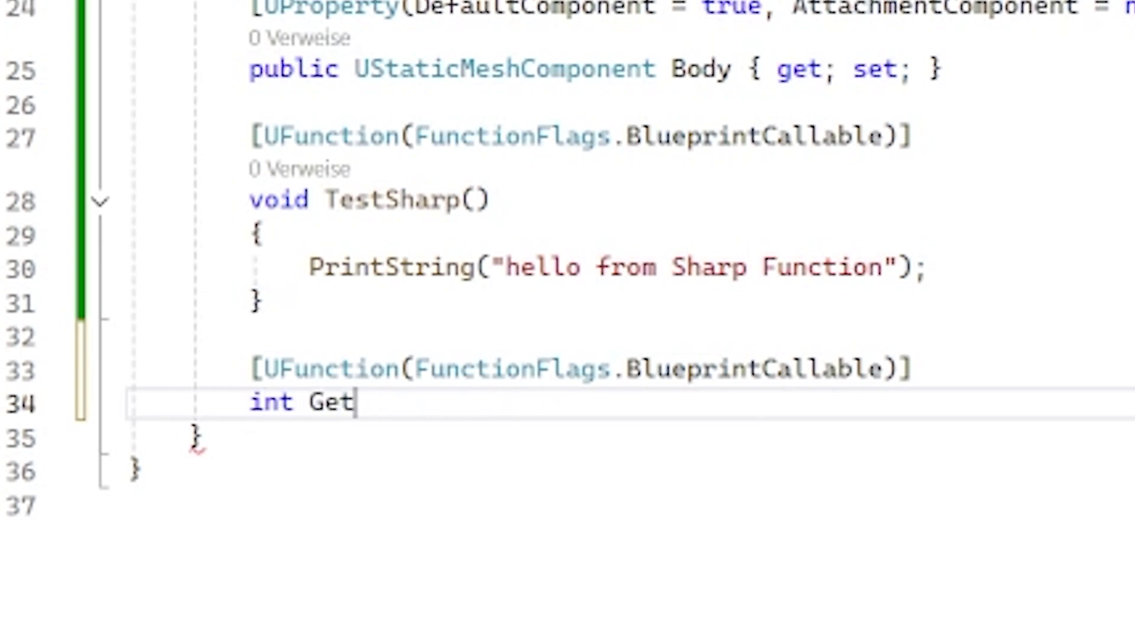
{"action": "type", "text": "SharpI"}
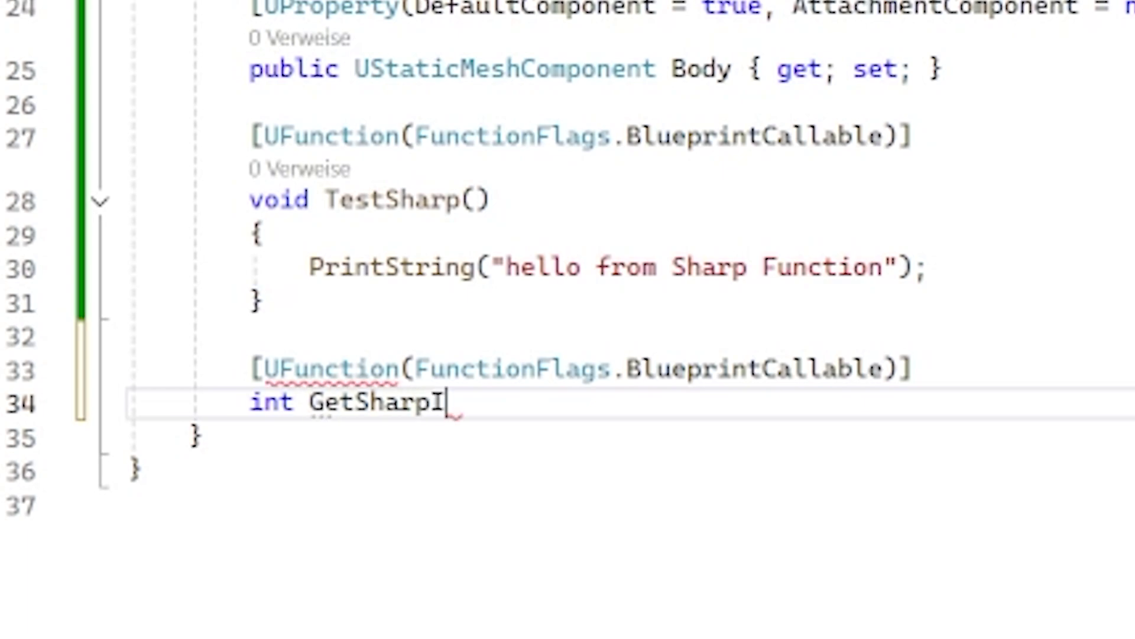
{"action": "type", "text": "nt("}
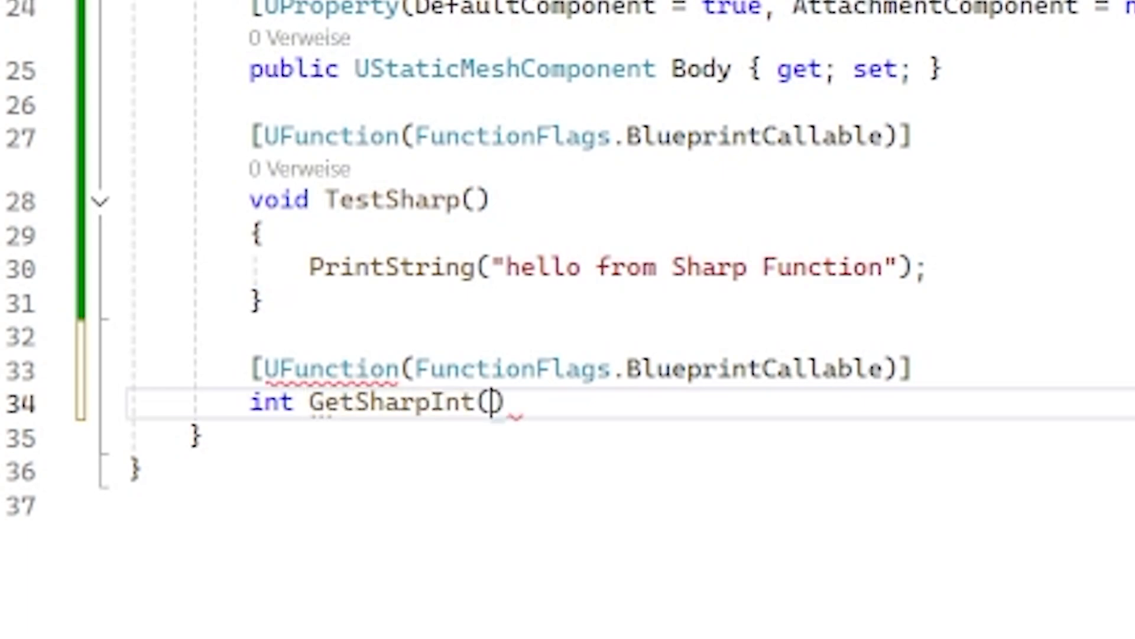
{"action": "type", "text": ")"}
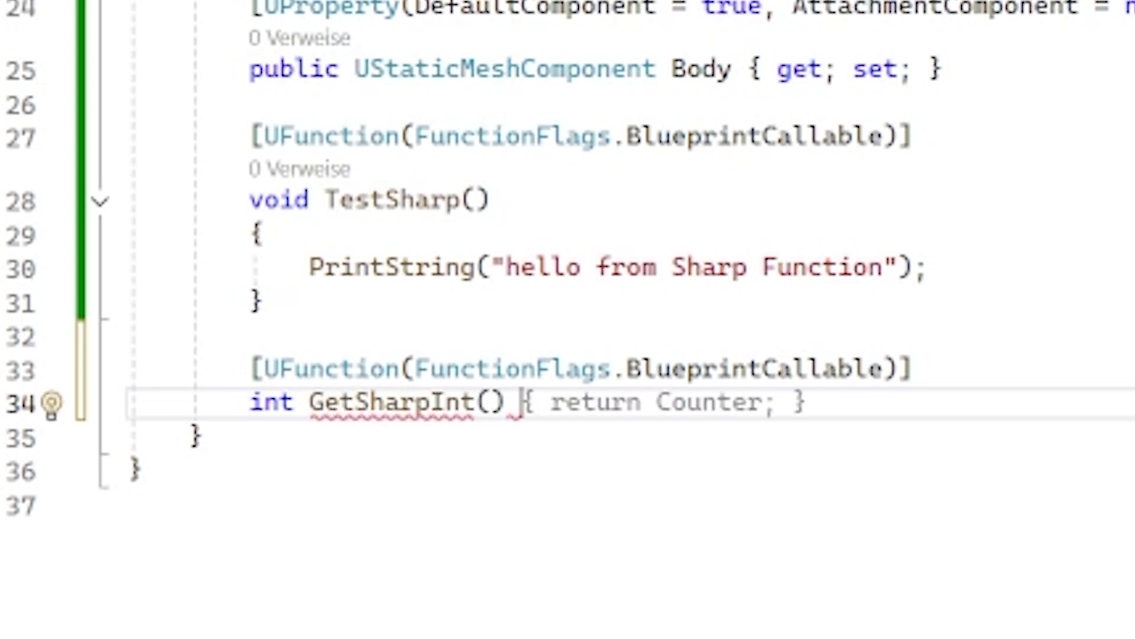
{"action": "key", "text": "Tab"}
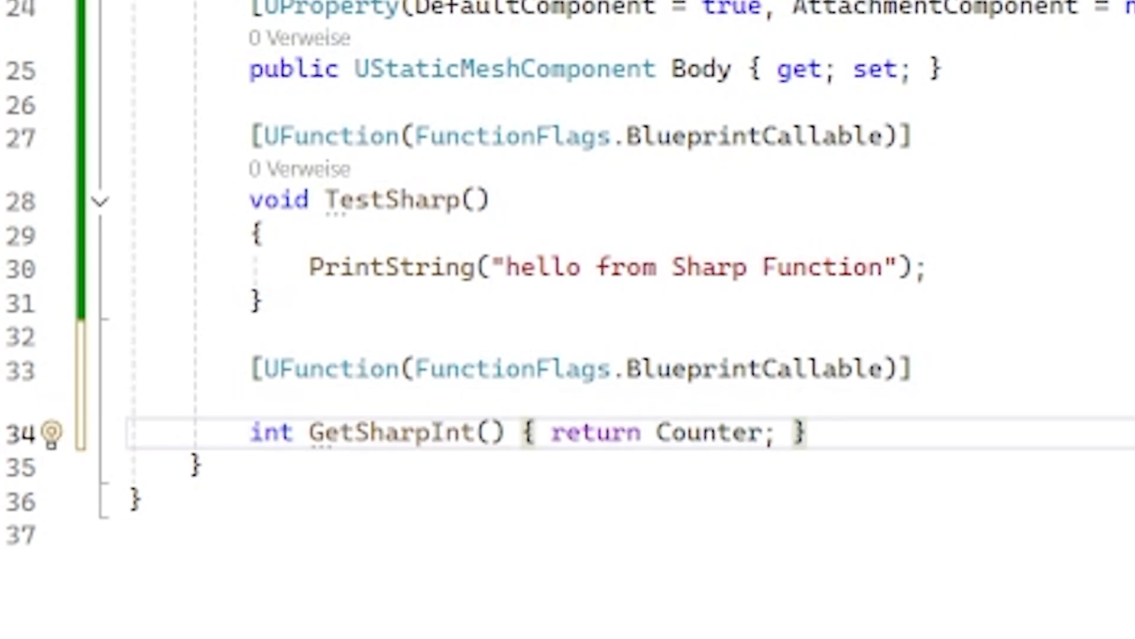
Step: Add a // test int comment above Counter, initialise Counter to 5, and save
{"action": "left_click", "coordinate": [703, 433]}
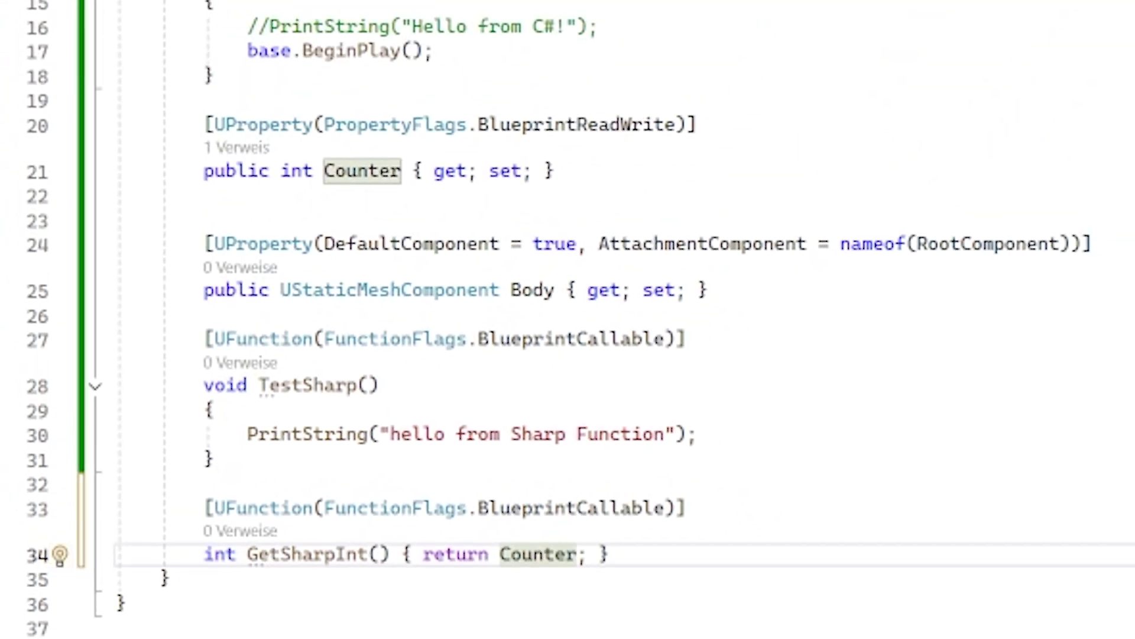
{"action": "left_click", "coordinate": [610, 578]}
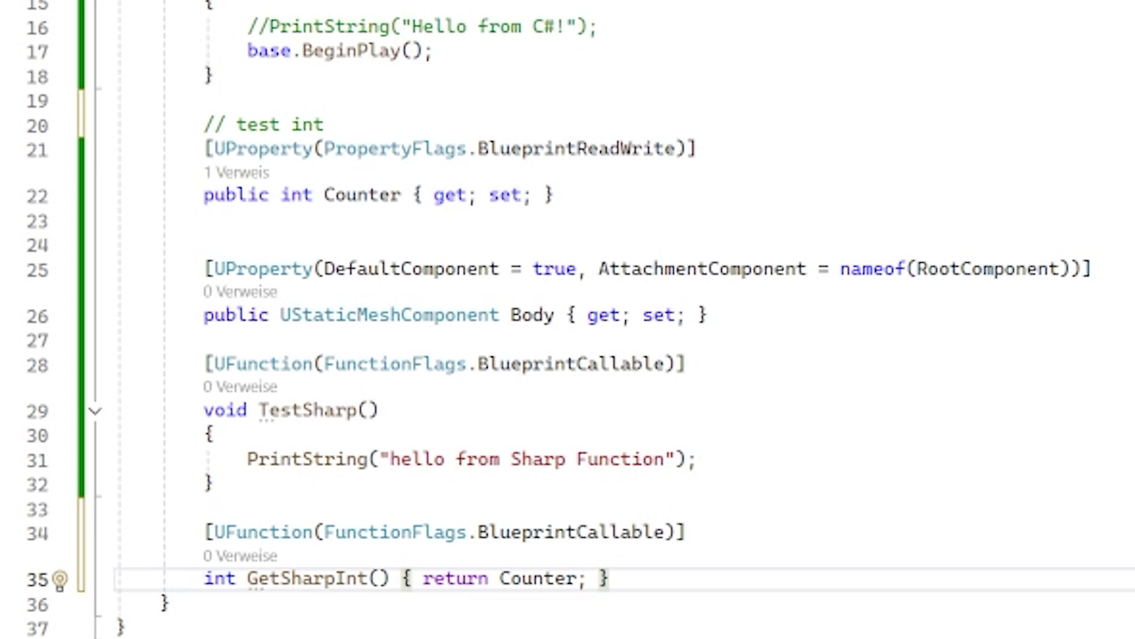
{"action": "key", "text": "ctrl+s"}
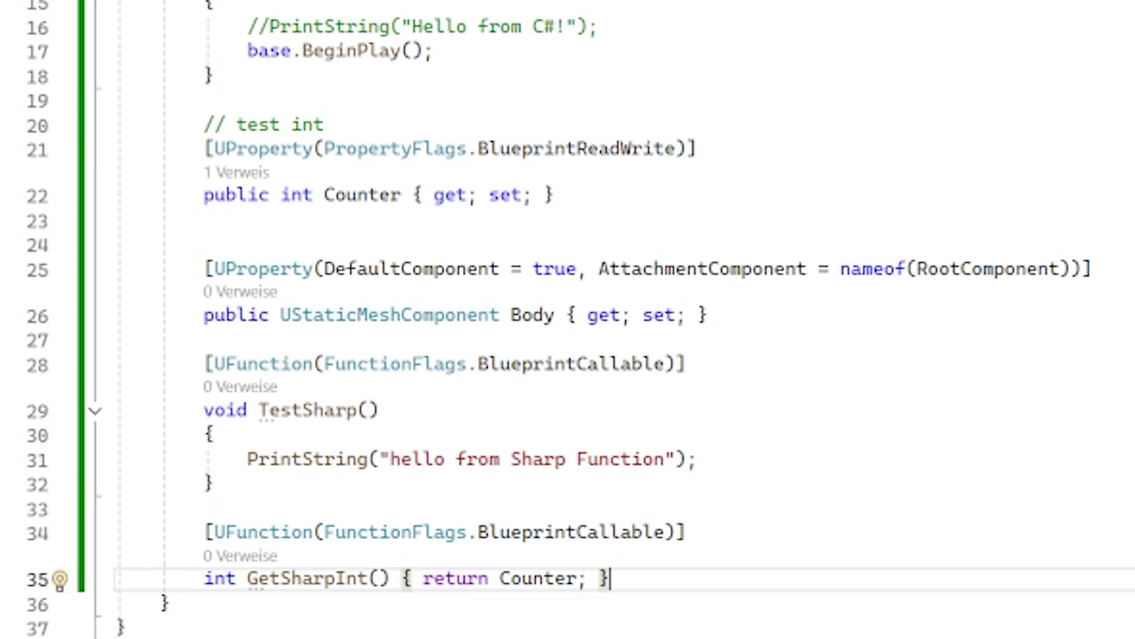
{"action": "double_click", "coordinate": [307, 578]}
{"action": "left_click_drag", "start_coordinate": [500, 578], "coordinate": [599, 578]}
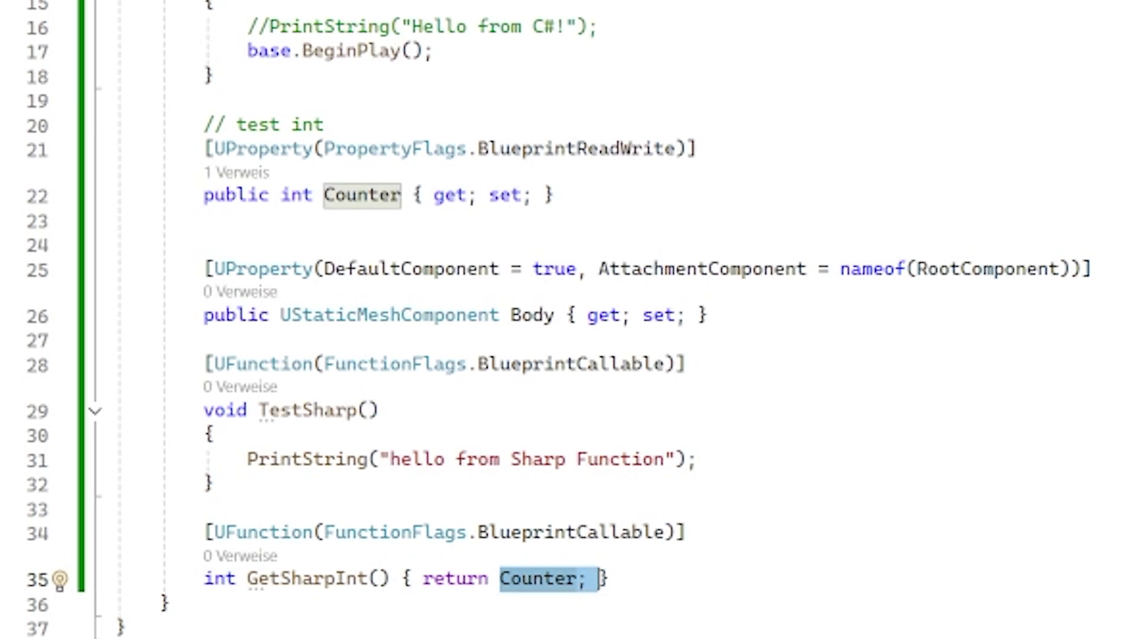
{"action": "left_click_drag", "start_coordinate": [204, 195], "coordinate": [554, 195]}
{"action": "left_click", "coordinate": [554, 195]}
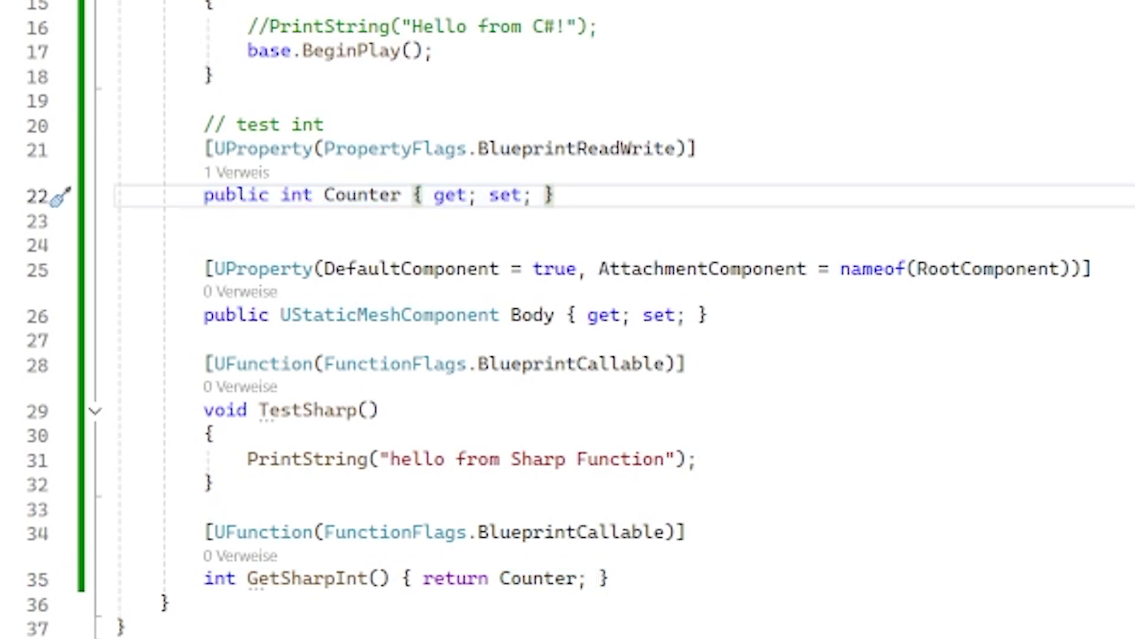
{"action": "type", "text": " = "}
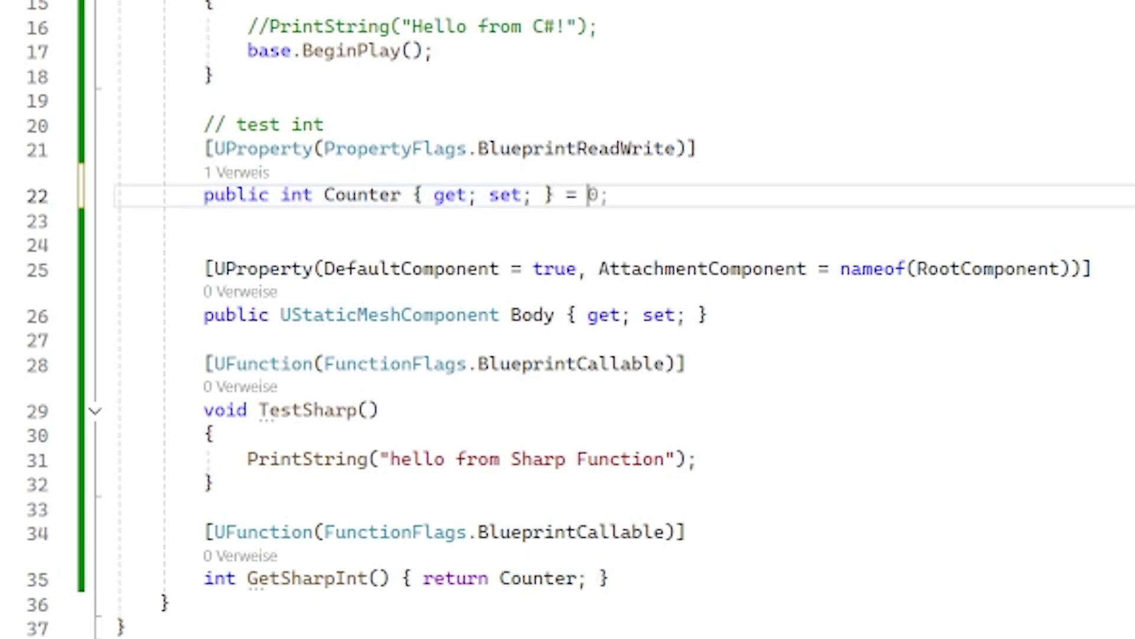
{"action": "type", "text": "5;"}
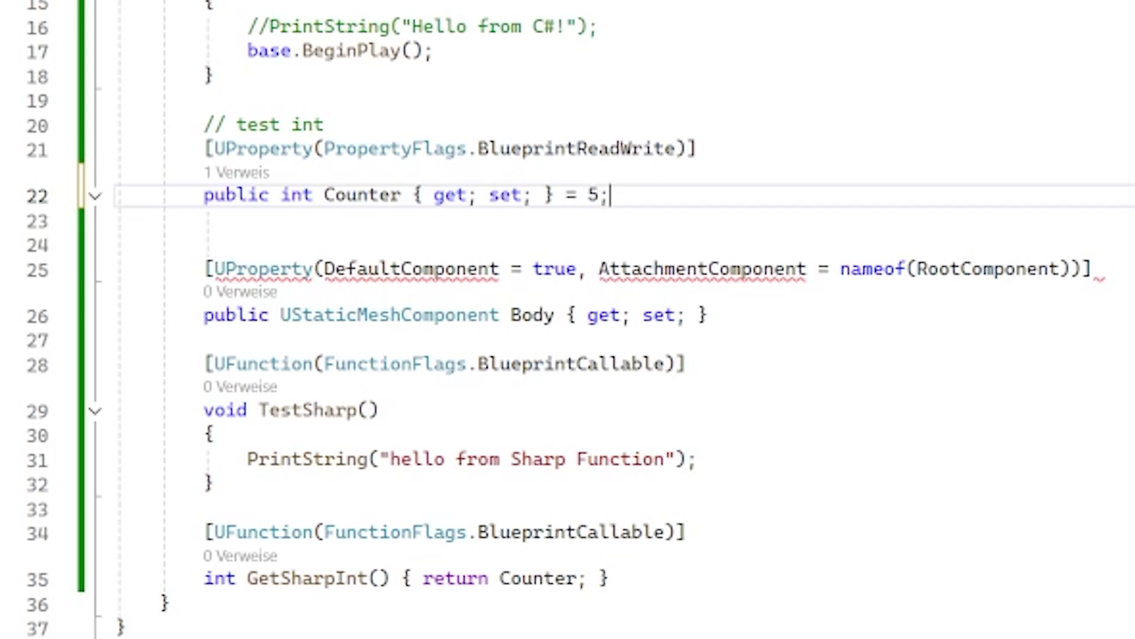
{"action": "key", "text": "ctrl+s"}
Step: Switch to Unreal and open the Test Blueprint from the Content Drawer
{"action": "mouse_move", "coordinate": [705, 628]}
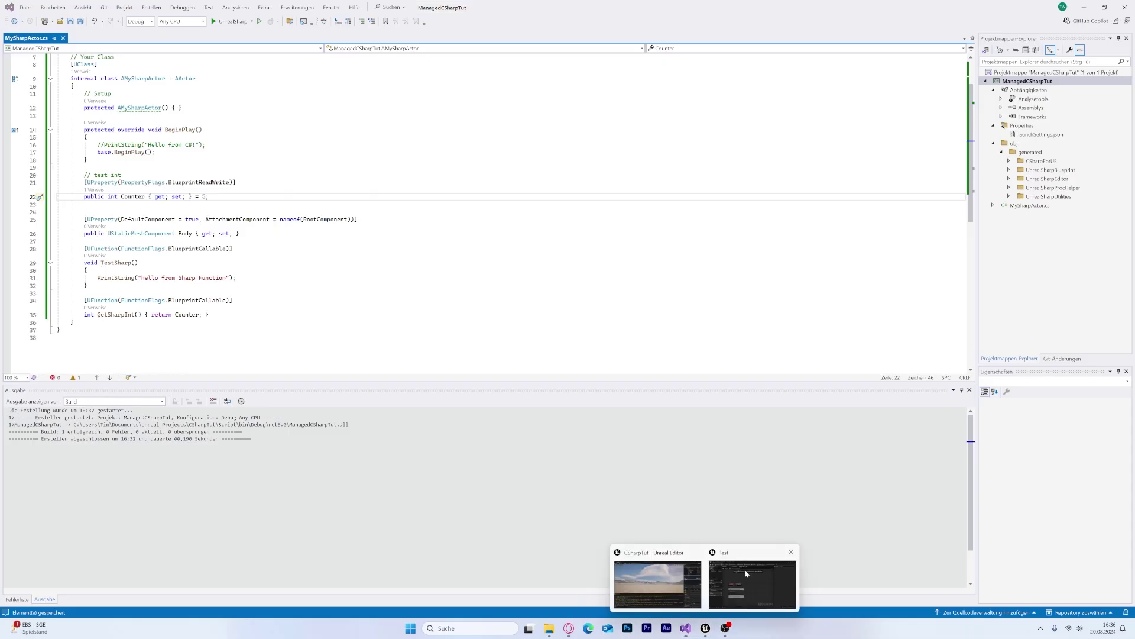
{"action": "left_click", "coordinate": [791, 551]}
{"action": "left_click", "coordinate": [706, 582]}
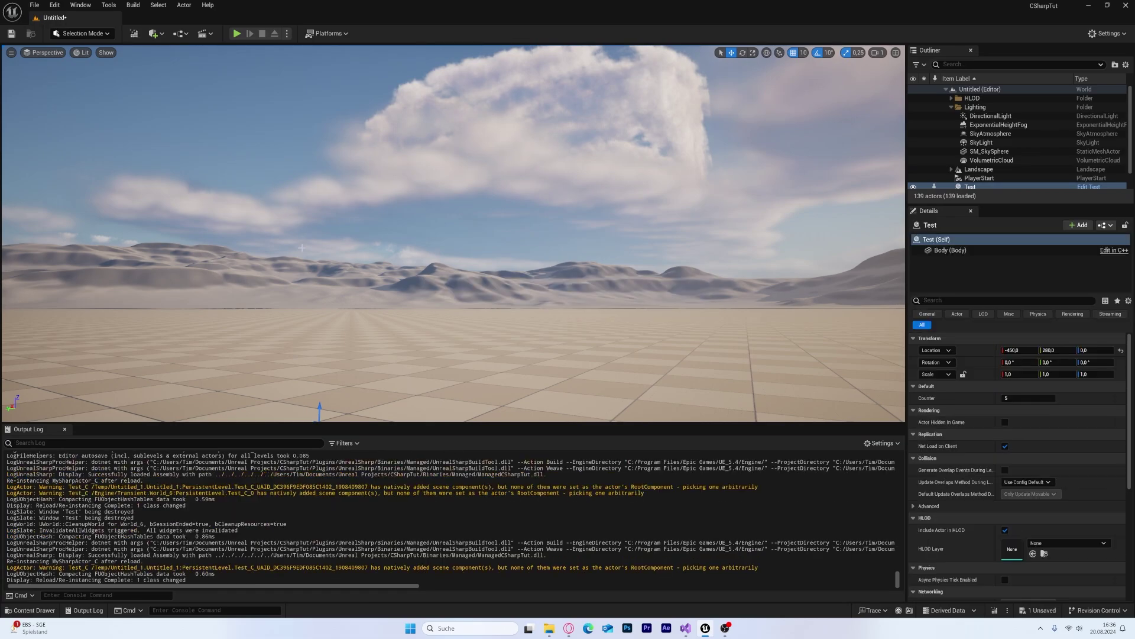
{"action": "left_click", "coordinate": [31, 610]}
{"action": "double_click", "coordinate": [303, 559]}
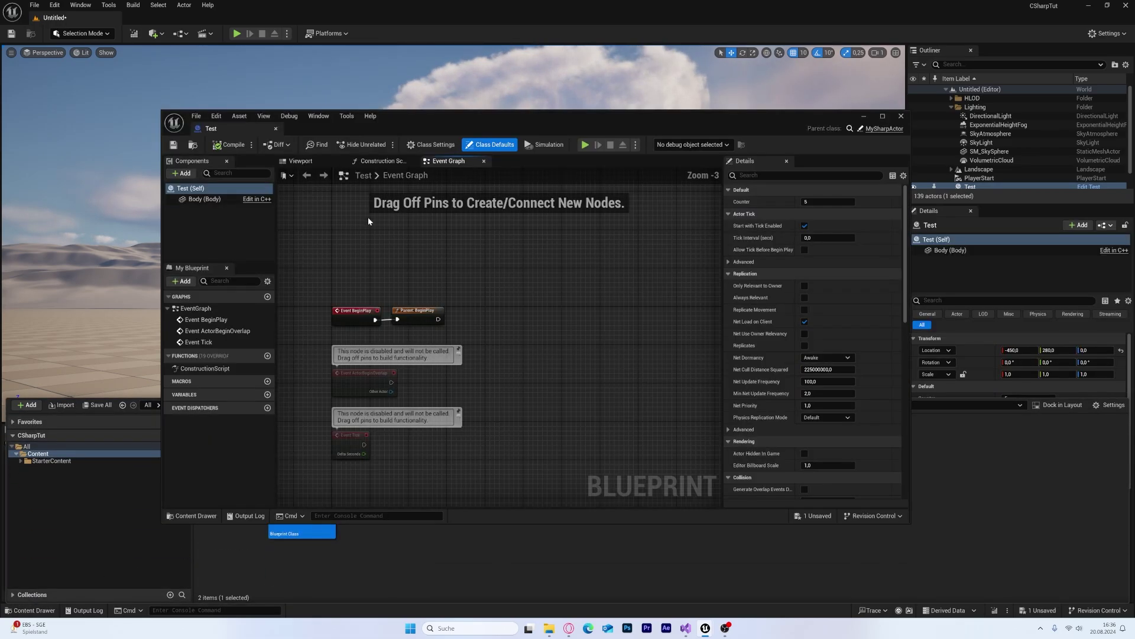
Step: Add a Get Sharp Int node feeding its Return Value into Print String, then stop the play session
{"action": "right_click", "coordinate": [466, 273]}
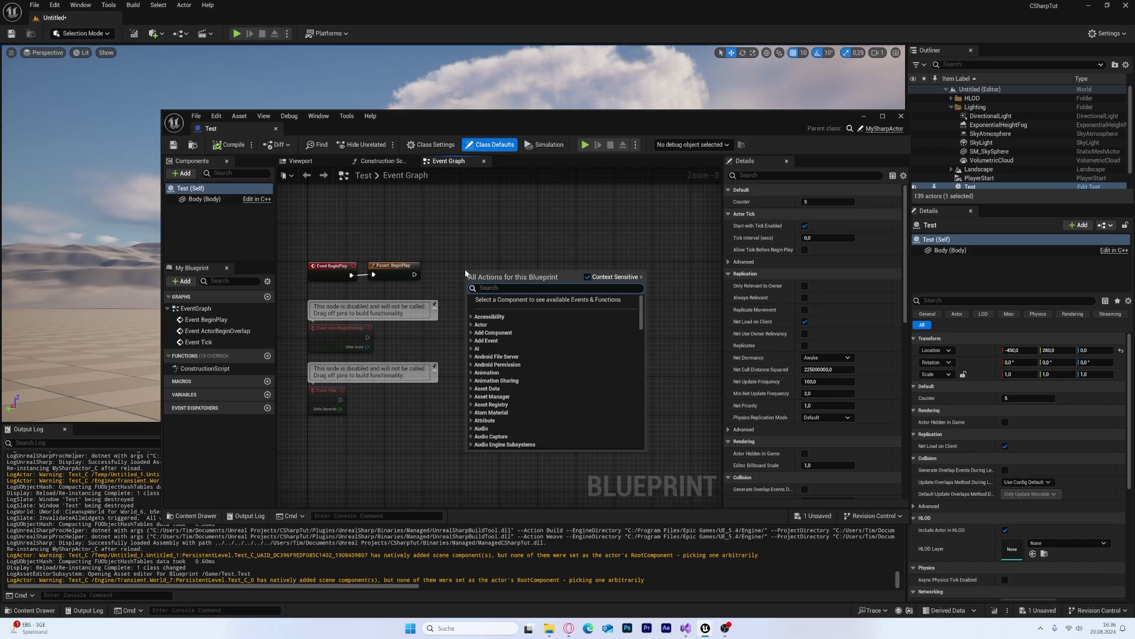
{"action": "type", "text": "get sharp"}
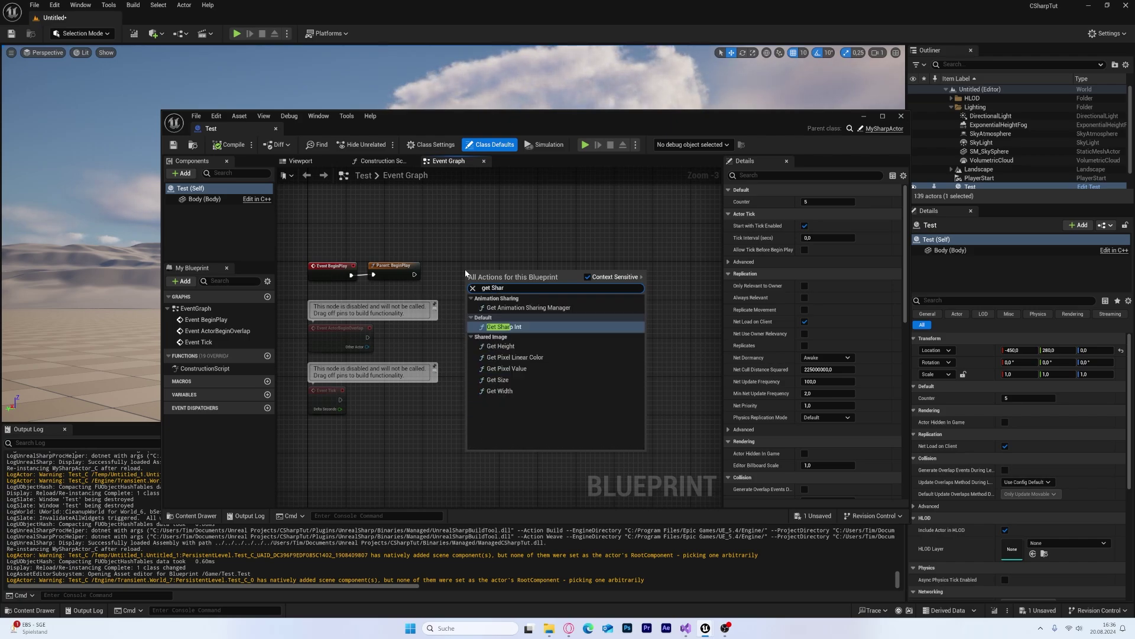
{"action": "key", "text": "Return"}
{"action": "scroll", "coordinate": [463, 270], "scroll_direction": "up", "scroll_amount": 3}
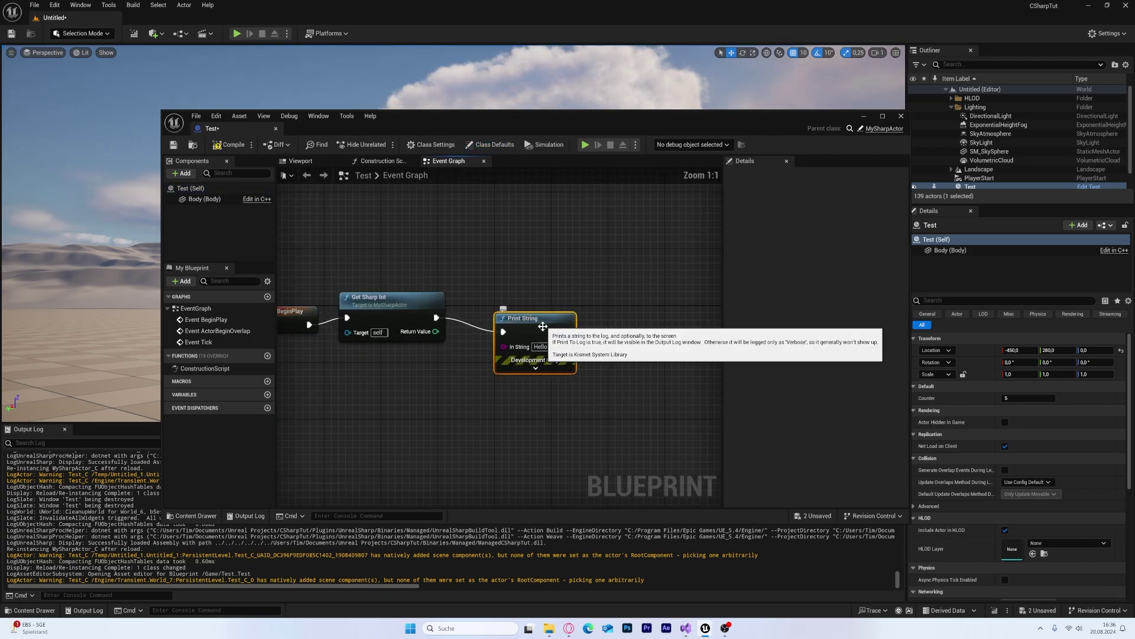
{"action": "left_click_drag", "start_coordinate": [436, 332], "coordinate": [490, 325]}
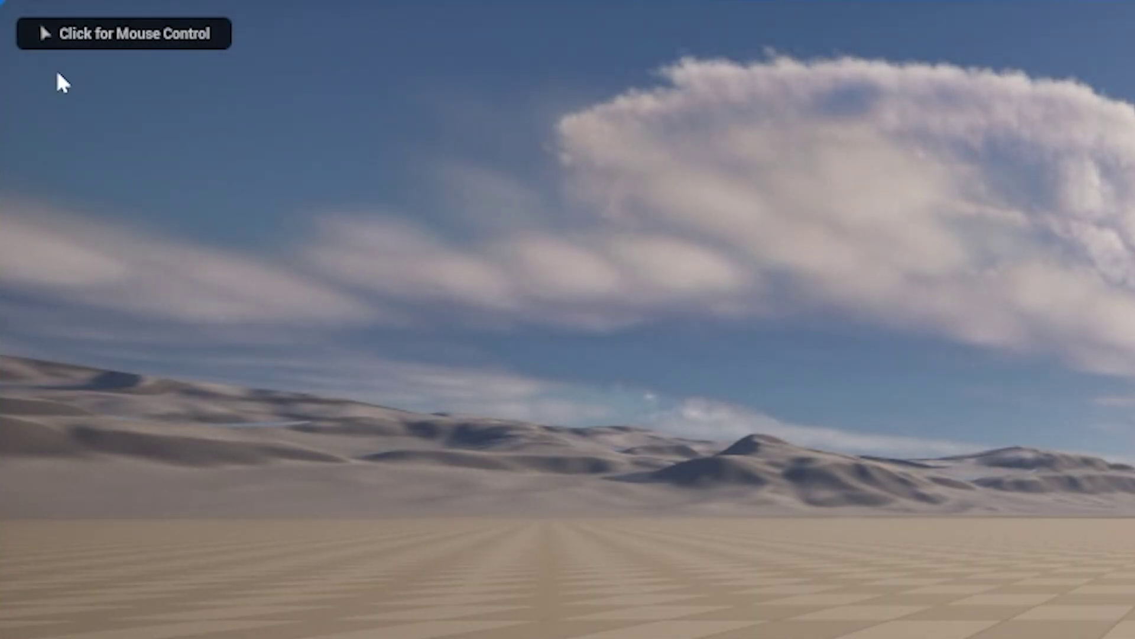
{"action": "key", "text": "Escape"}
Step: Reopen the Test Blueprint and add a Set Counter node to the graph
{"action": "double_click", "coordinate": [321, 492]}
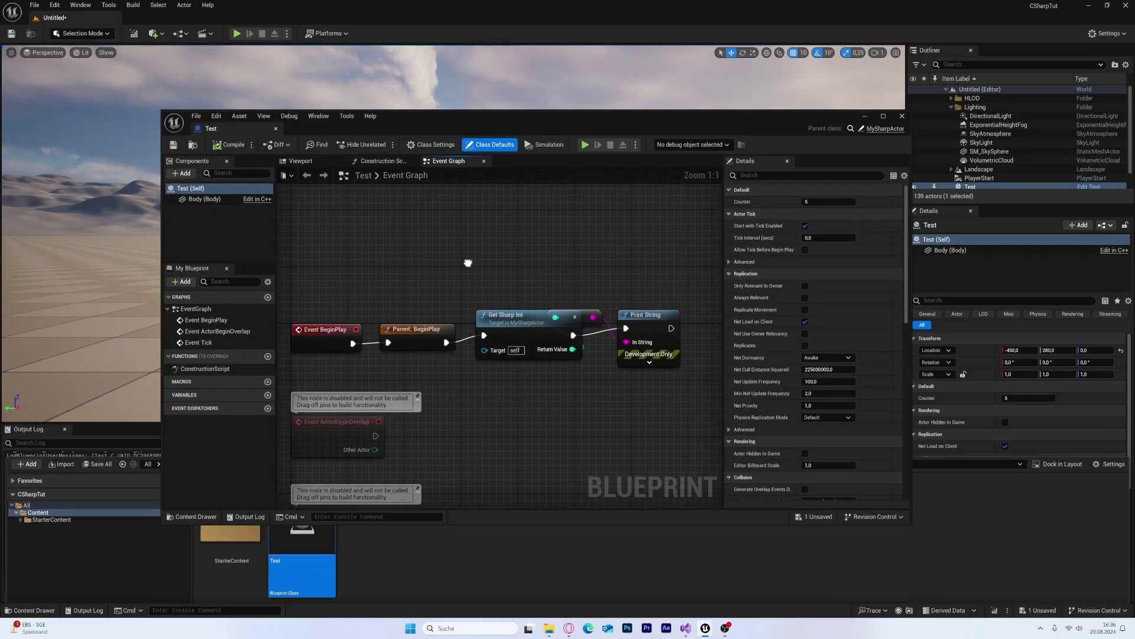
{"action": "right_click", "coordinate": [508, 287]}
{"action": "right_click_drag", "start_coordinate": [515, 250], "coordinate": [441, 307]}
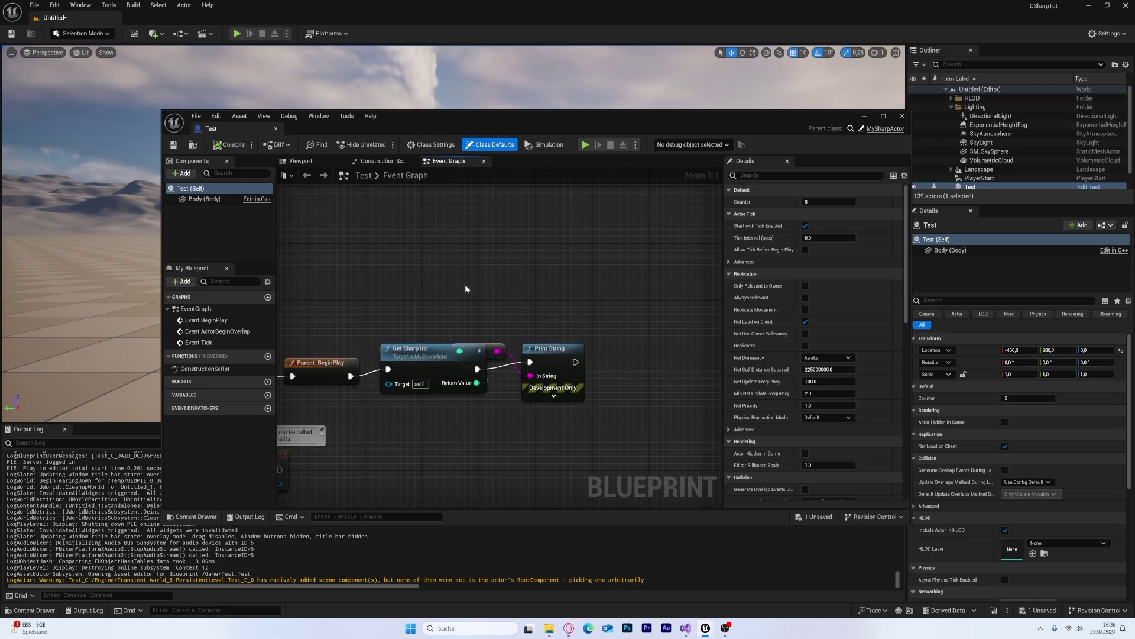
{"action": "right_click", "coordinate": [441, 307]}
{"action": "type", "text": "set C"}
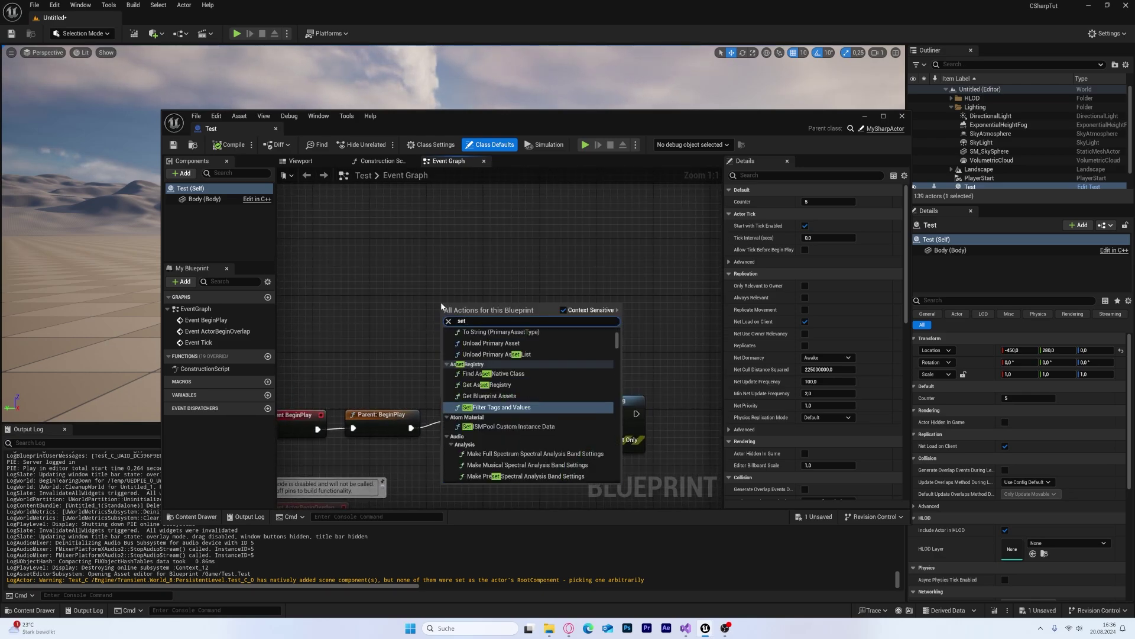
{"action": "type", "text": "ounter"}
{"action": "key", "text": "Return"}
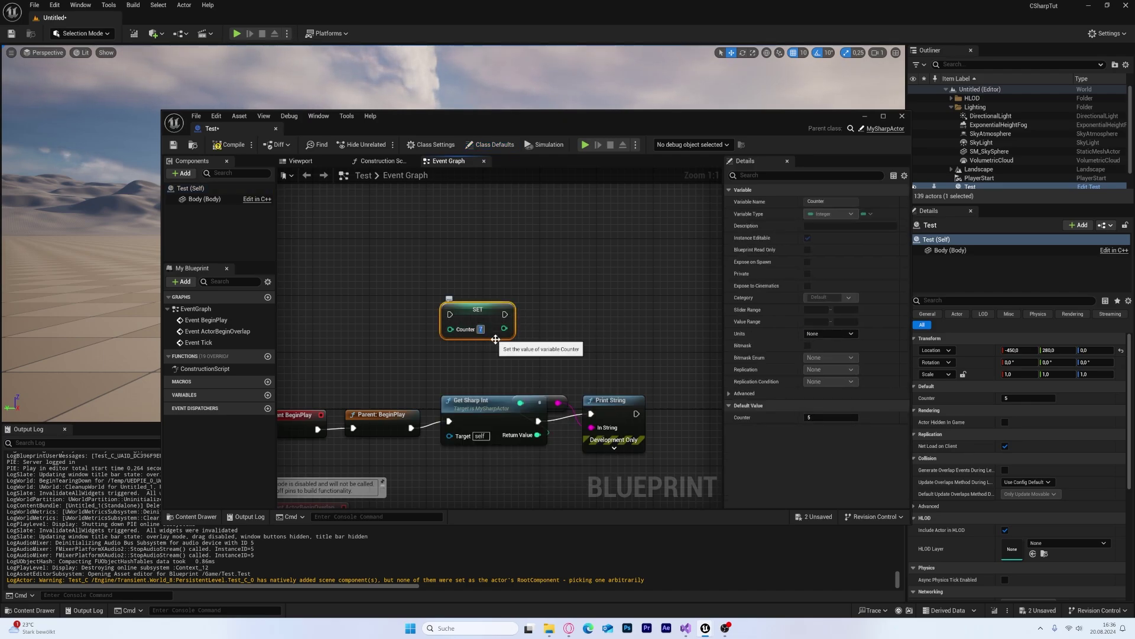
{"action": "key", "text": "alt+Tab"}
{"action": "left_click_drag", "start_coordinate": [358, 388], "coordinate": [358, 455]}
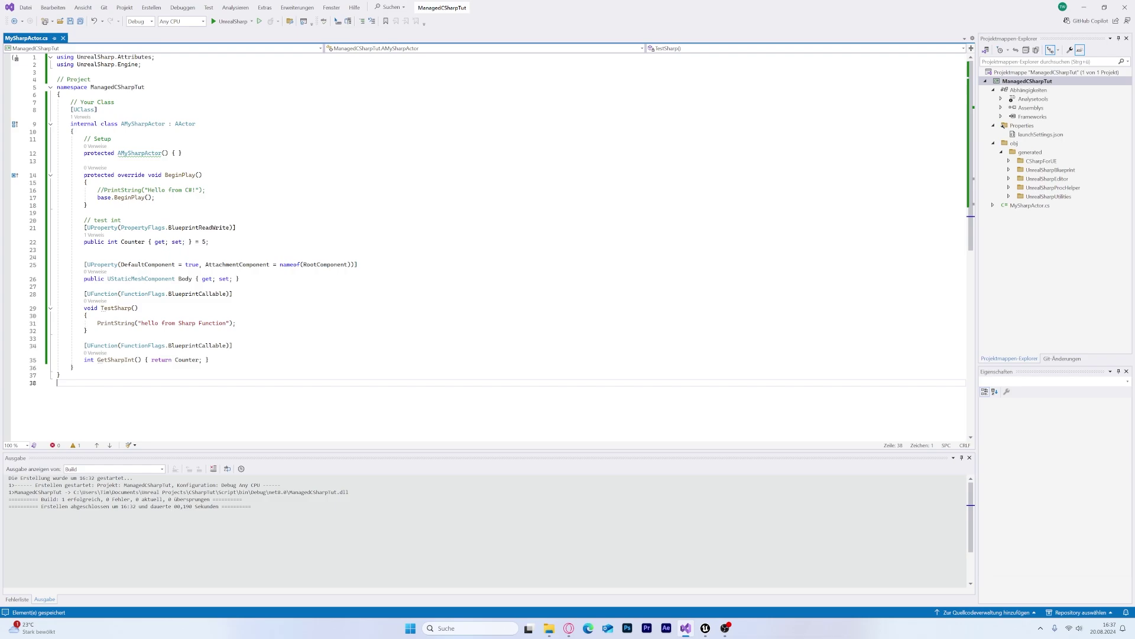